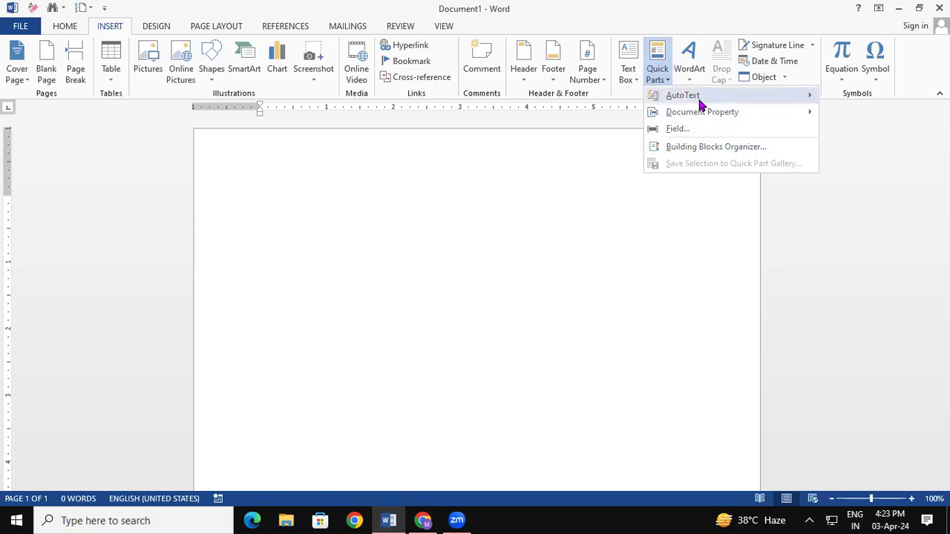
Look through the AutoText submenu, then dismiss the menu without inserting anything.
mouse_move(698, 100)
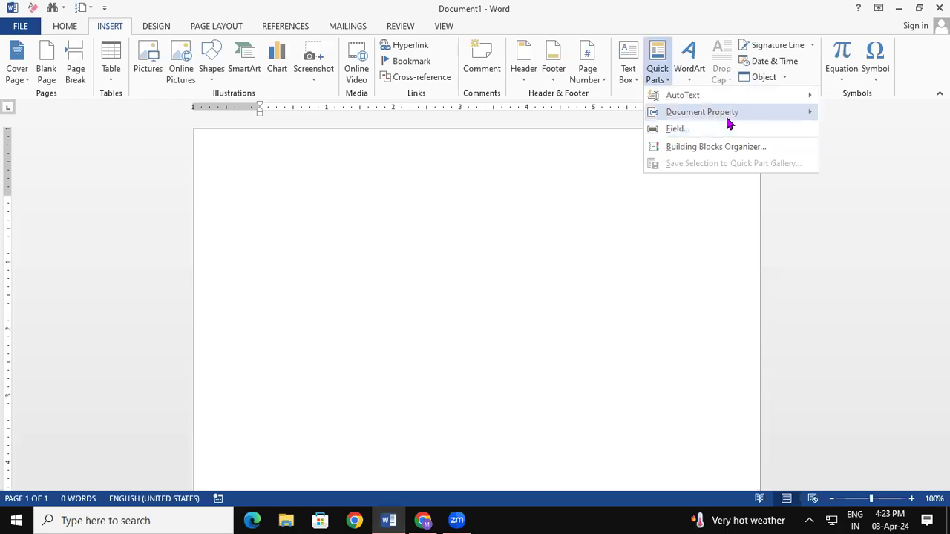
mouse_move(725, 115)
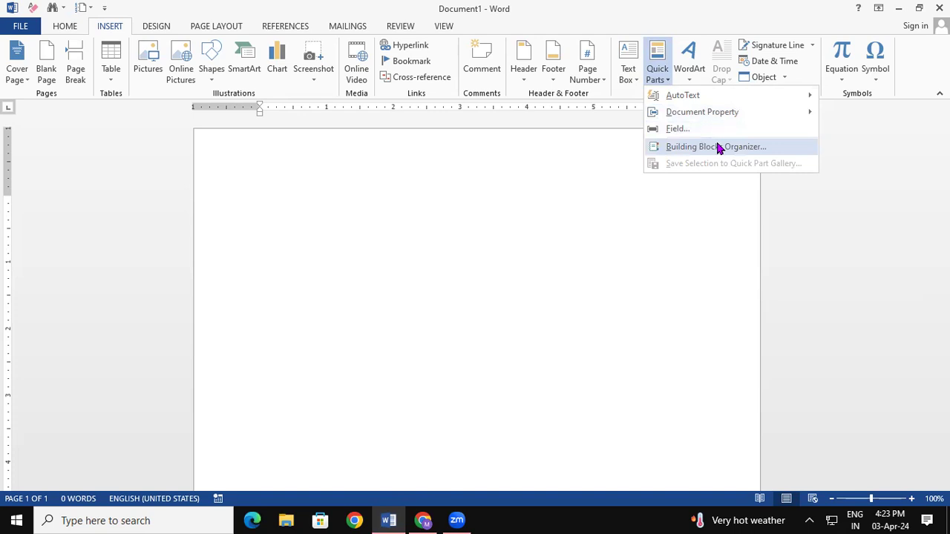
click(563, 159)
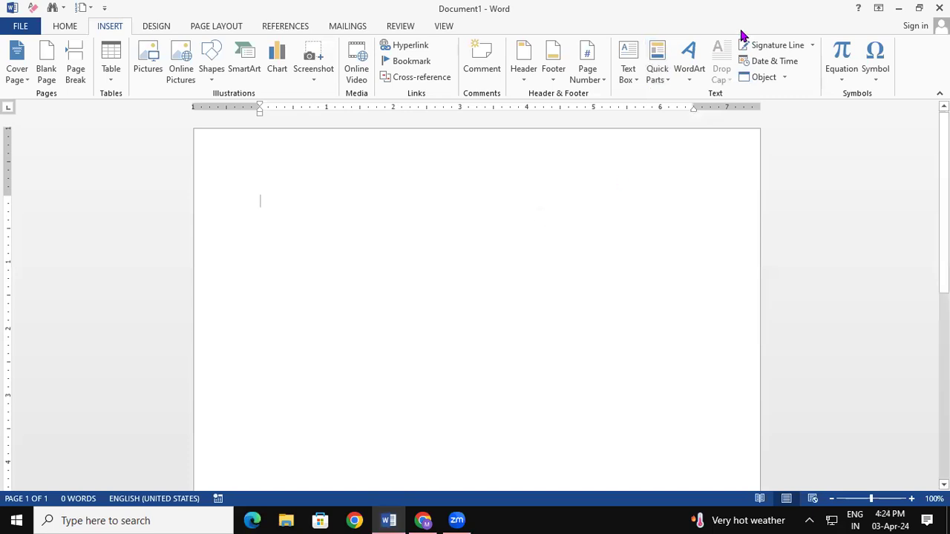
Insert the Admission form AutoText entry from the gallery, then close the Word window.
click(658, 74)
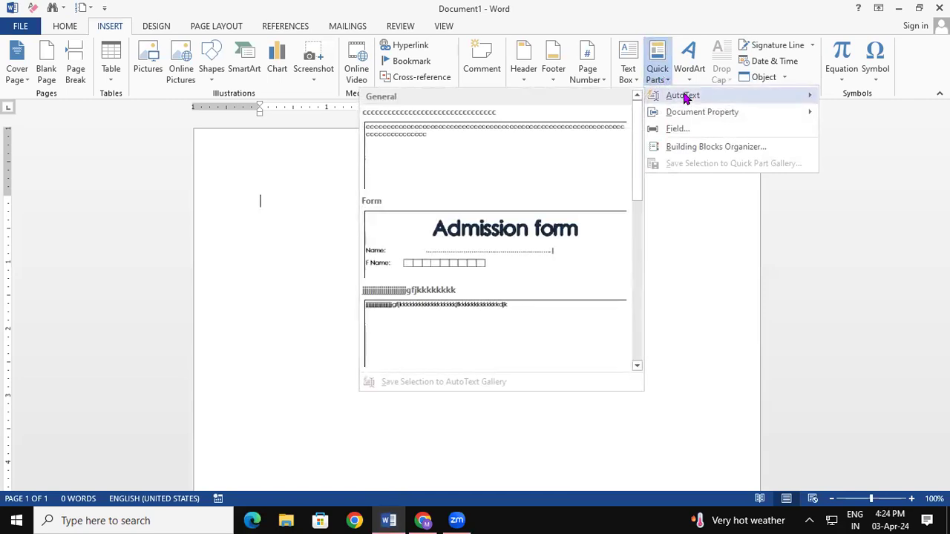
drag(638, 126, 636, 160)
click(553, 197)
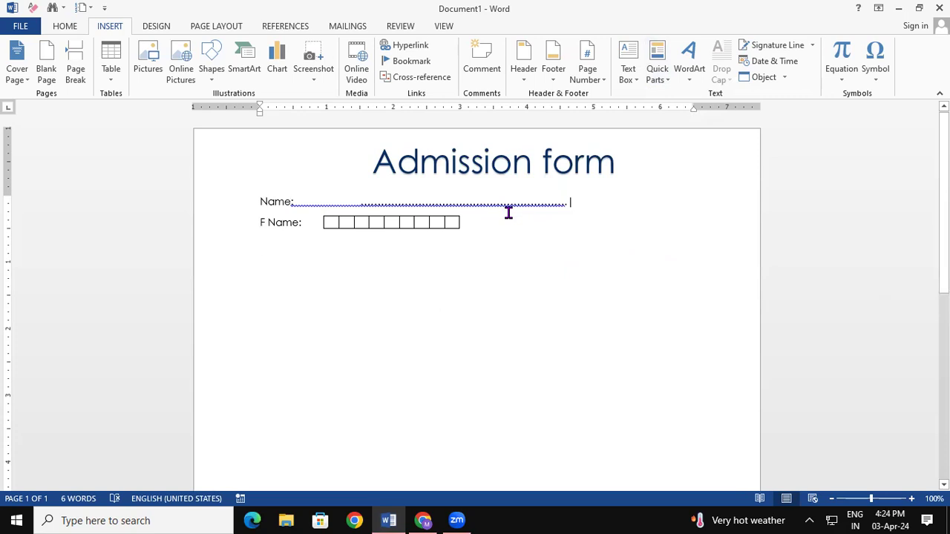
click(939, 8)
Close Word without saving and relaunch it with winword from the Run box.
click(483, 287)
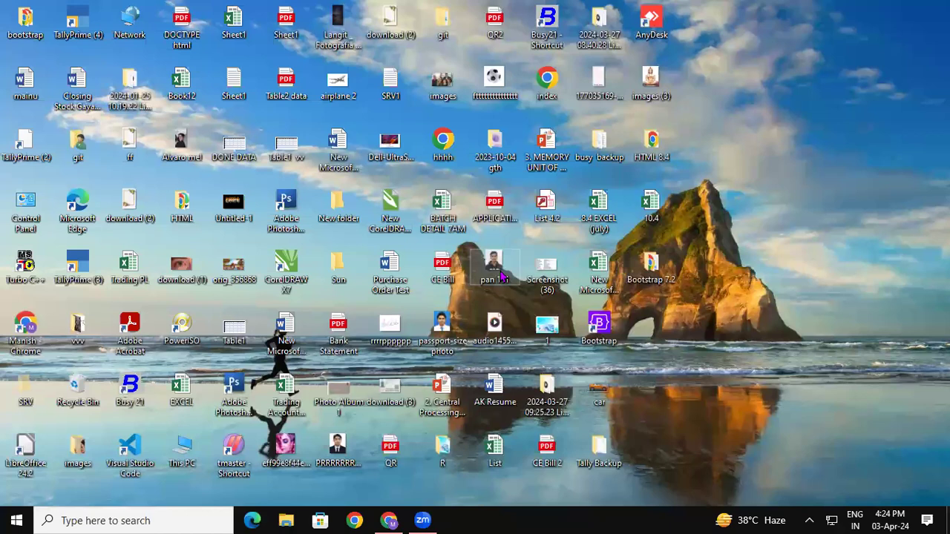
key(super+r)
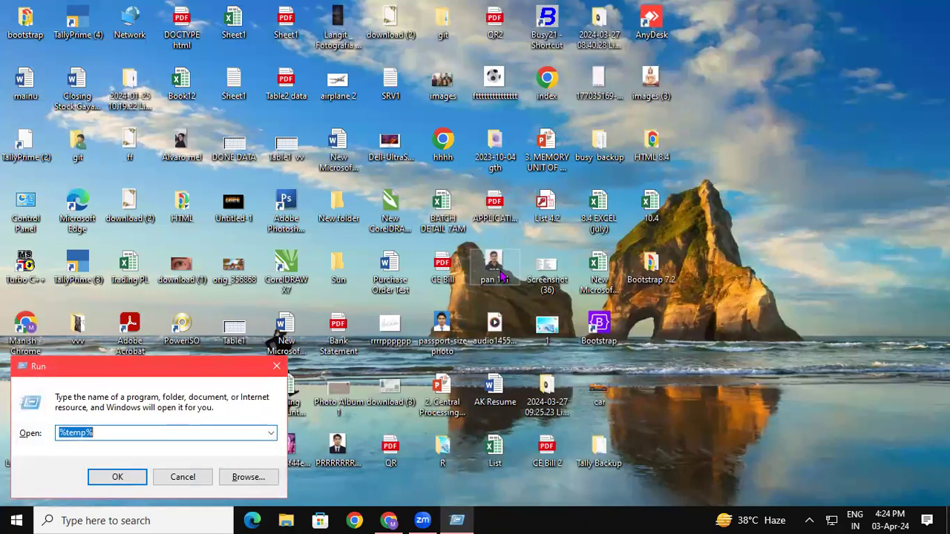
text(wi)
key(Down)
key(Return)
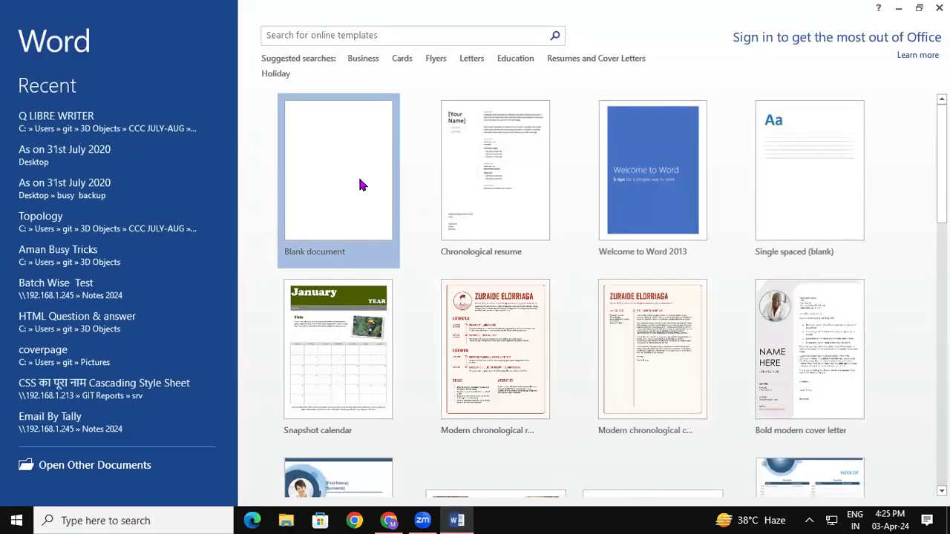
Start a blank document and fill it with =rand() sample paragraphs.
click(357, 175)
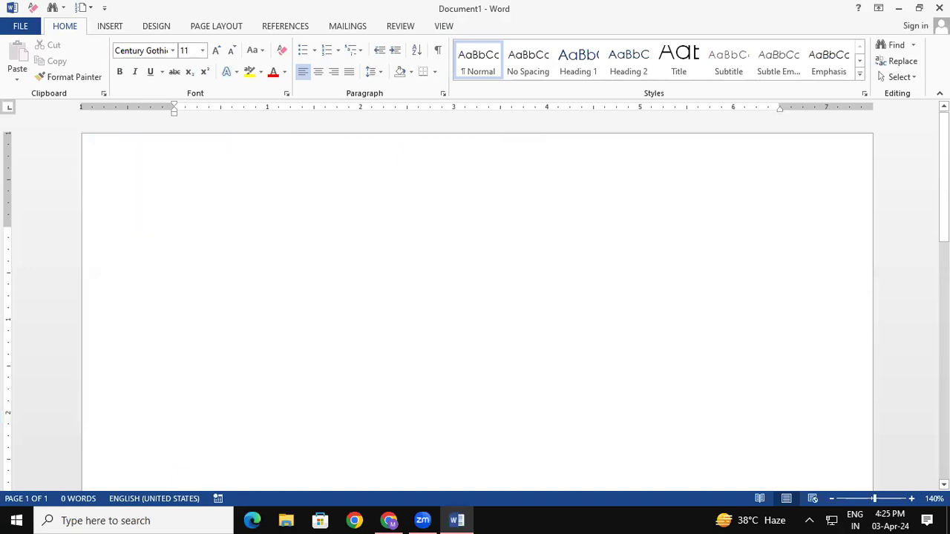
text(=rand())
key(Return)
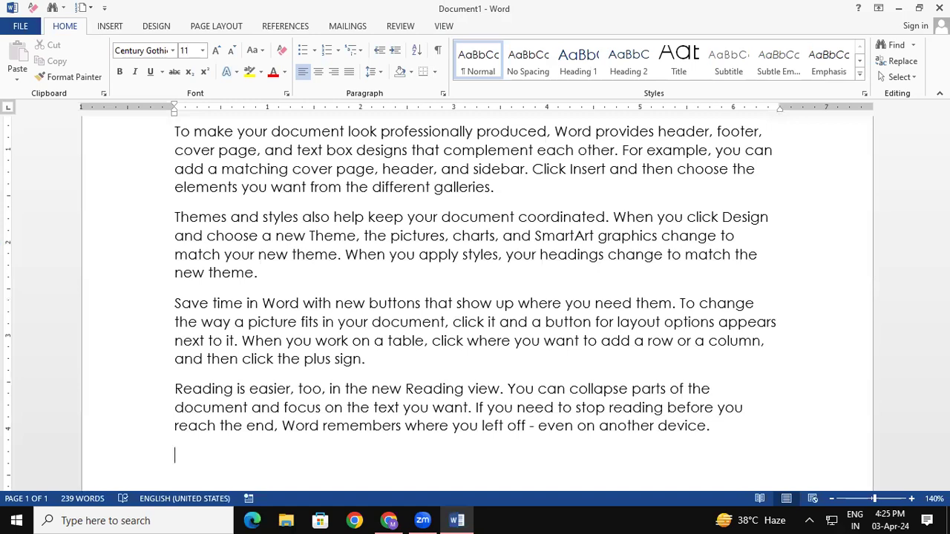
Select all the sample paragraphs and format them in red, bold text.
key(ctrl+a)
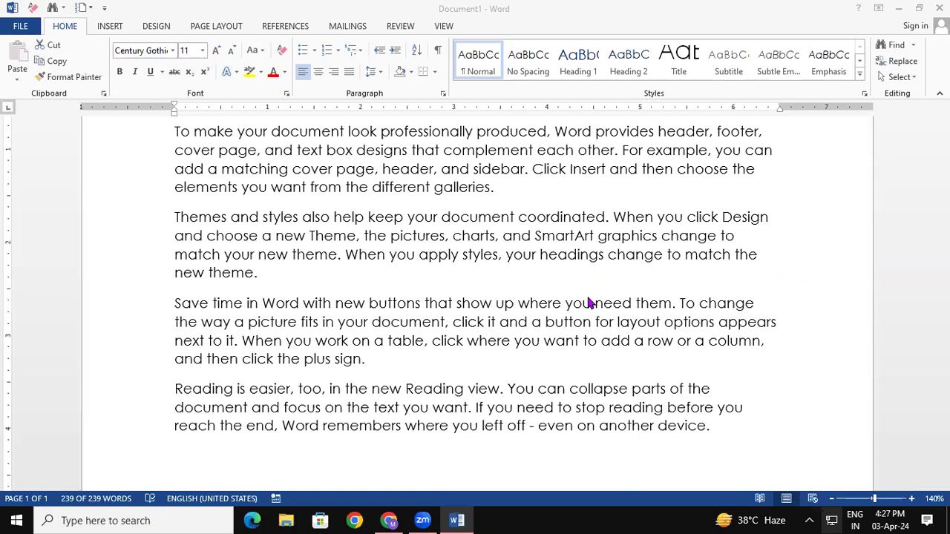
scroll(589, 303, down, 1)
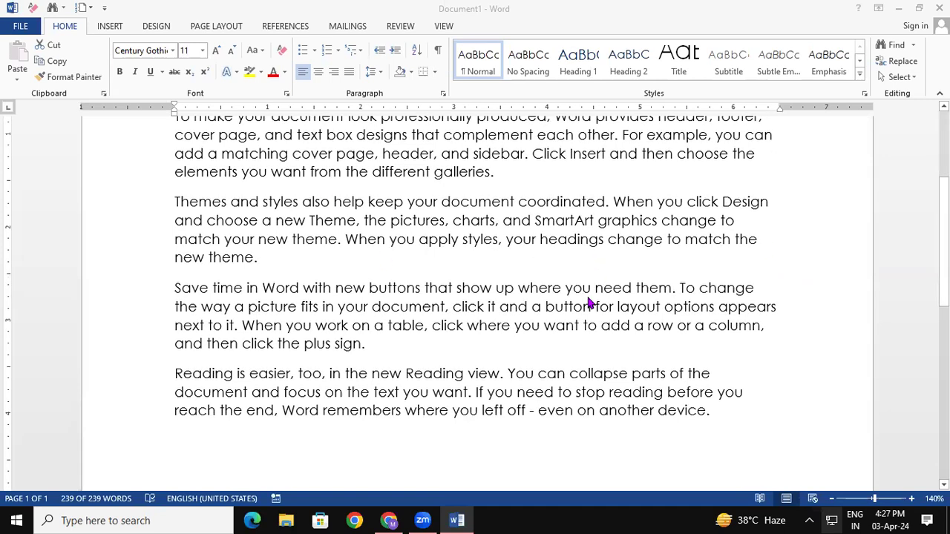
key(ctrl+a)
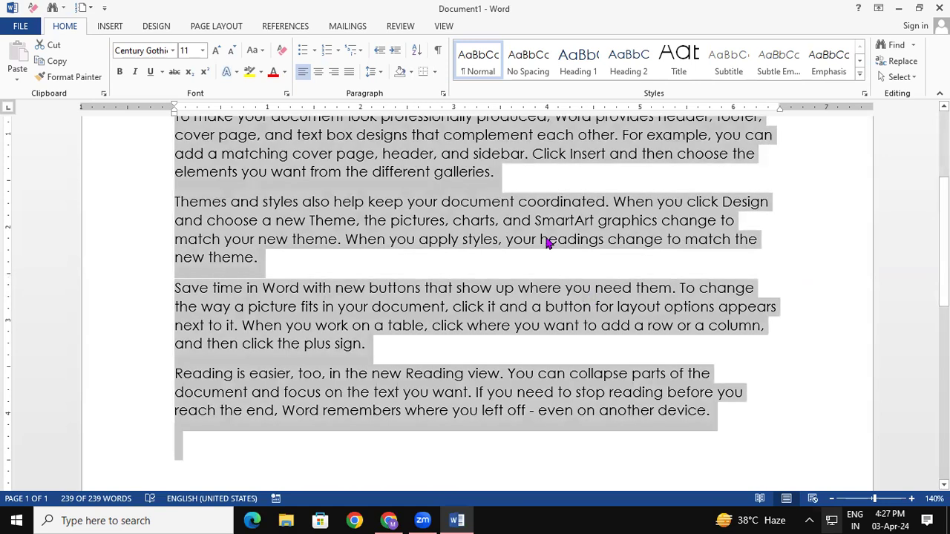
click(274, 75)
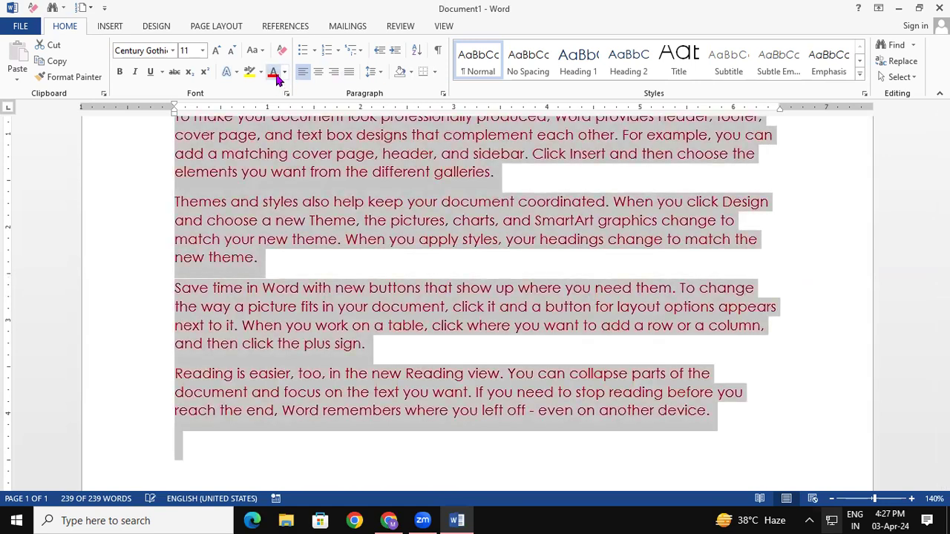
click(119, 74)
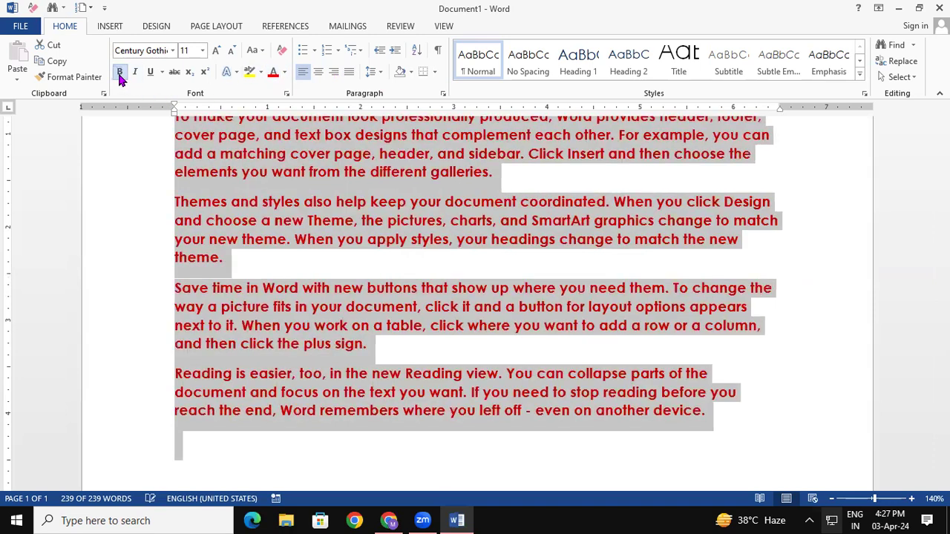
scroll(120, 78, down, 1)
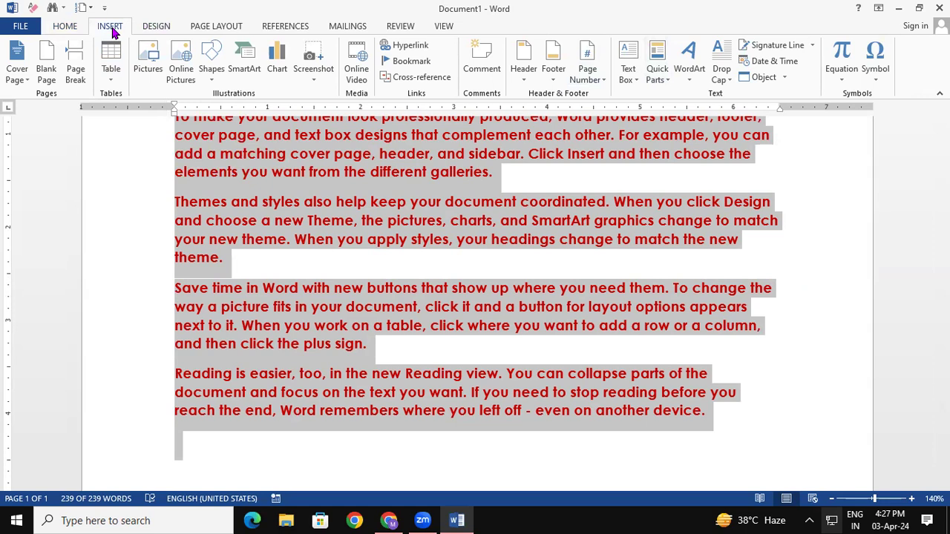
Save the selected red bold text to the AutoText gallery under the name 'ms word'.
click(657, 74)
mouse_move(689, 101)
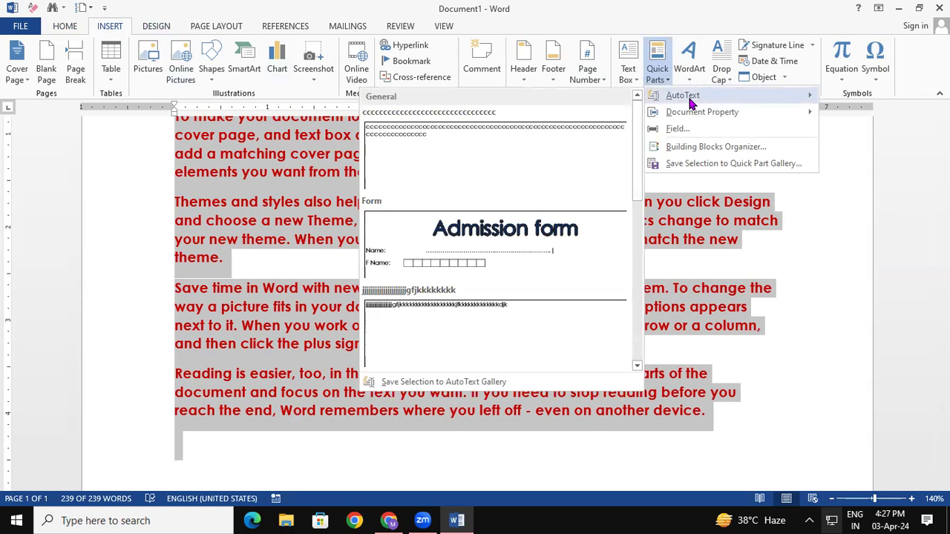
click(463, 382)
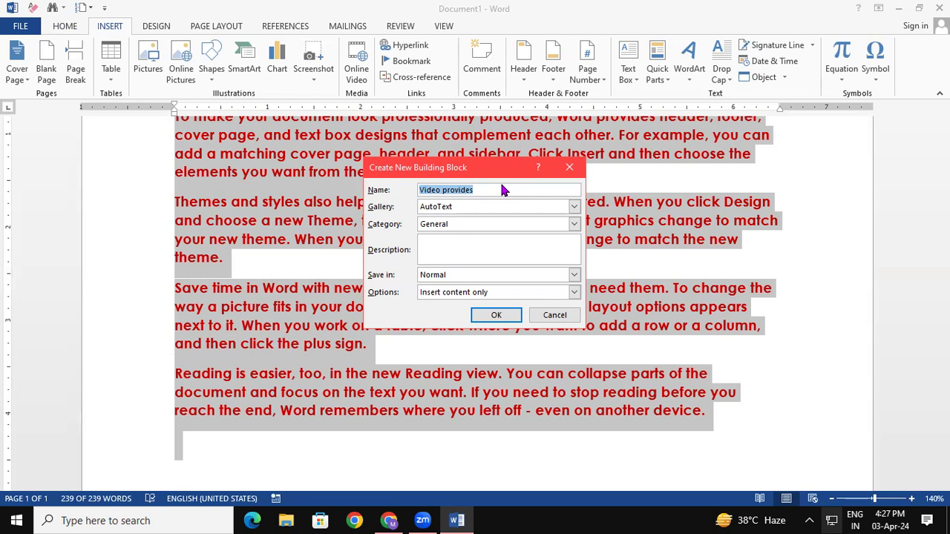
text(ms word)
click(496, 316)
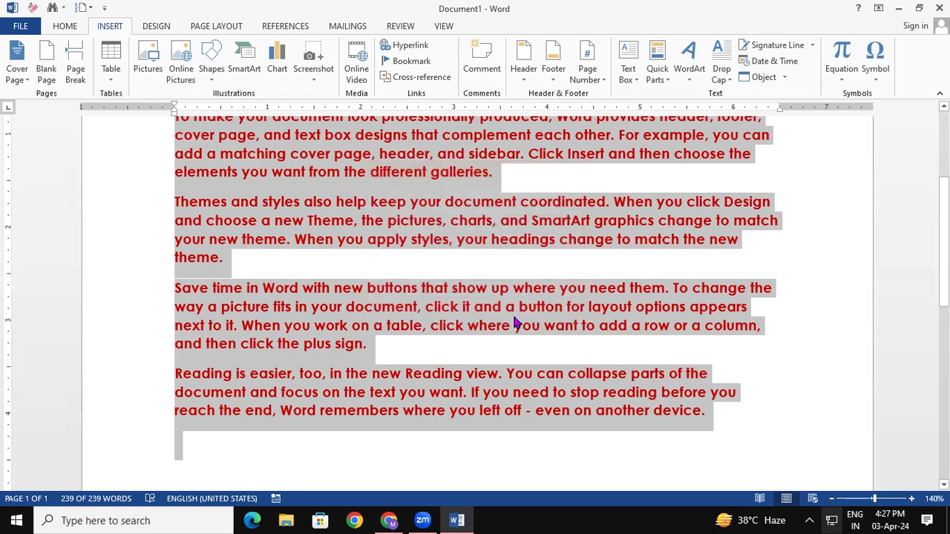
Create a new document and insert the 'ms word' AutoText entry's red bold paragraphs.
click(514, 324)
key(ctrl+n)
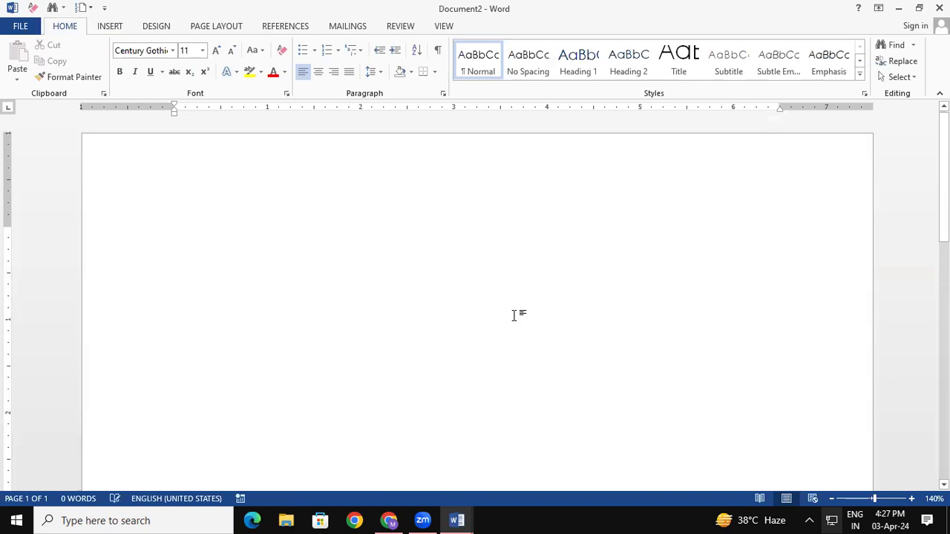
click(110, 27)
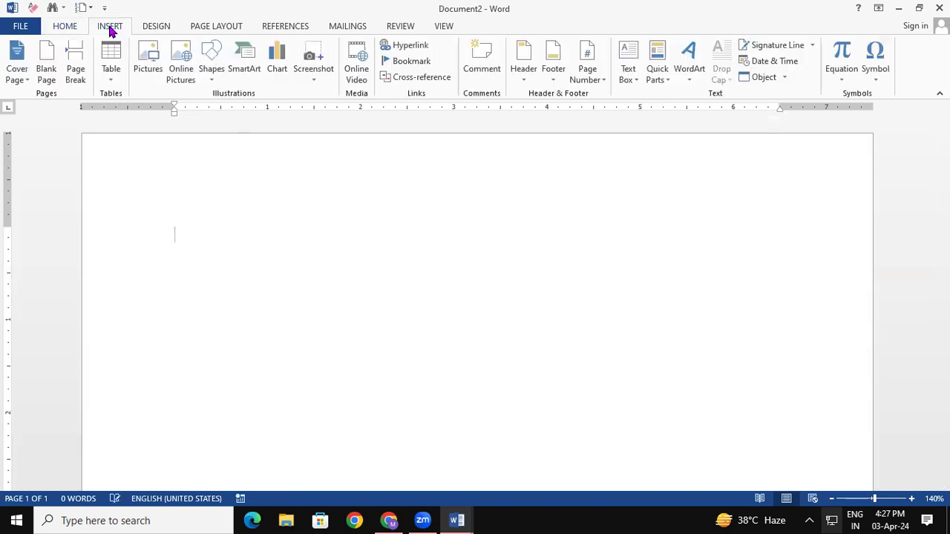
click(663, 80)
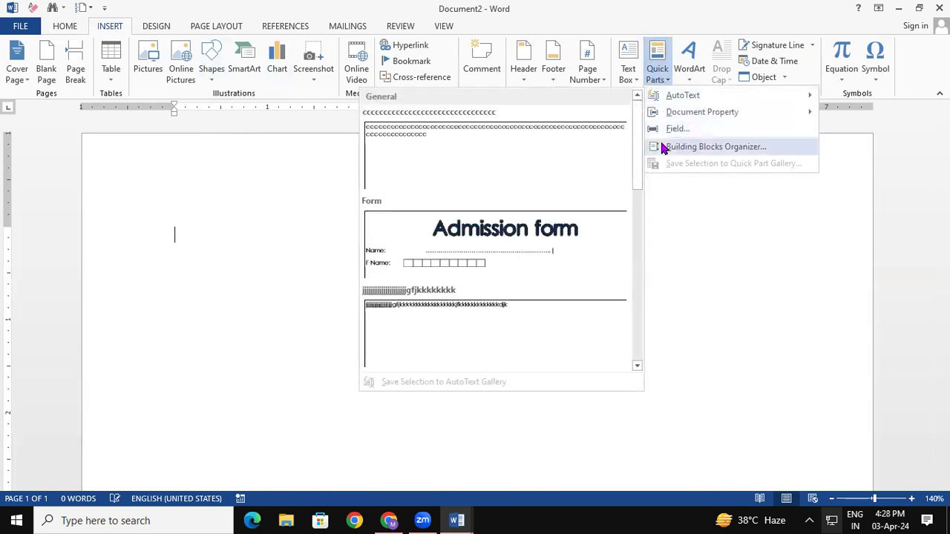
drag(636, 155, 639, 199)
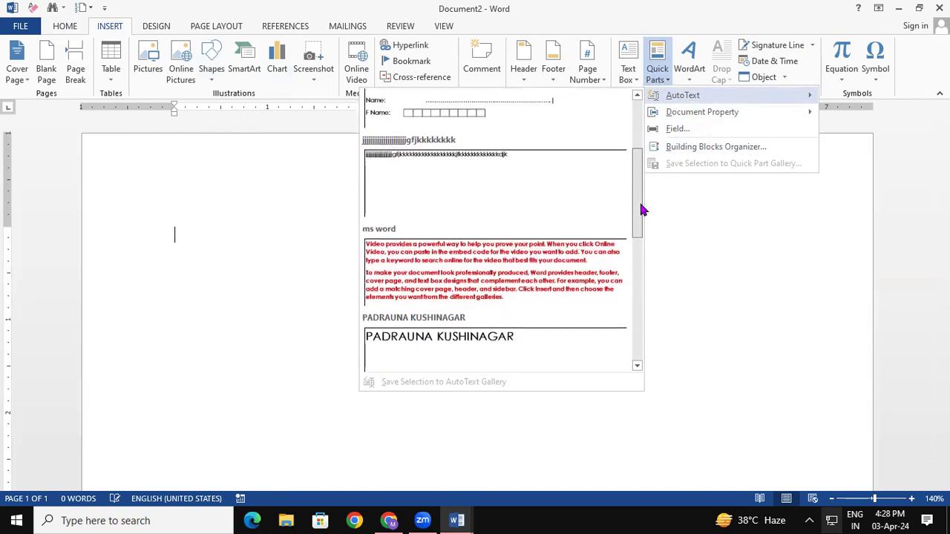
click(516, 267)
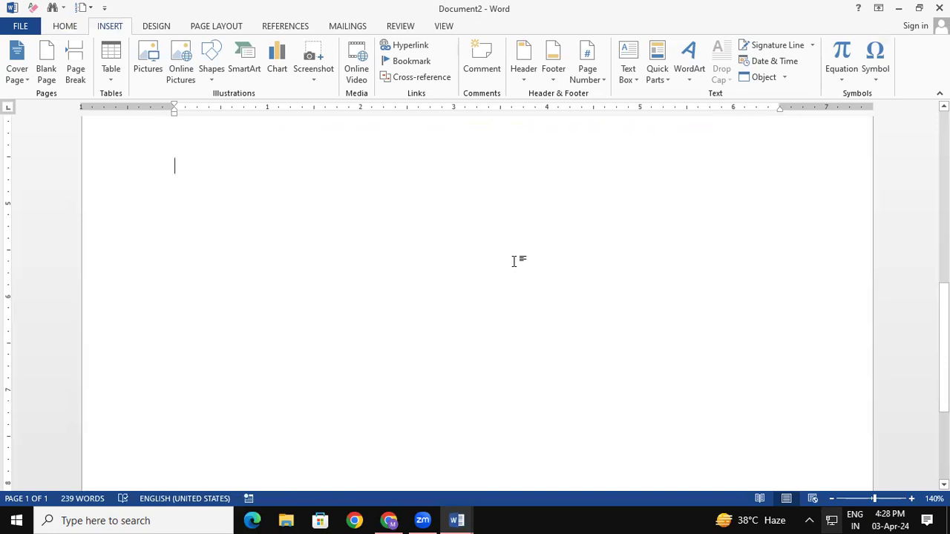
scroll(513, 259, up, 10)
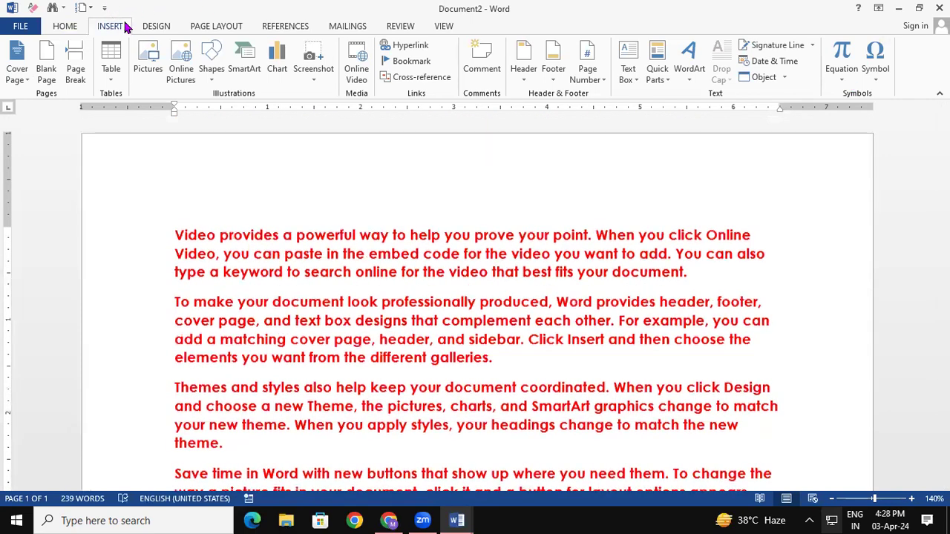
Add the 3.3 batch cover page design to Document2.
click(21, 81)
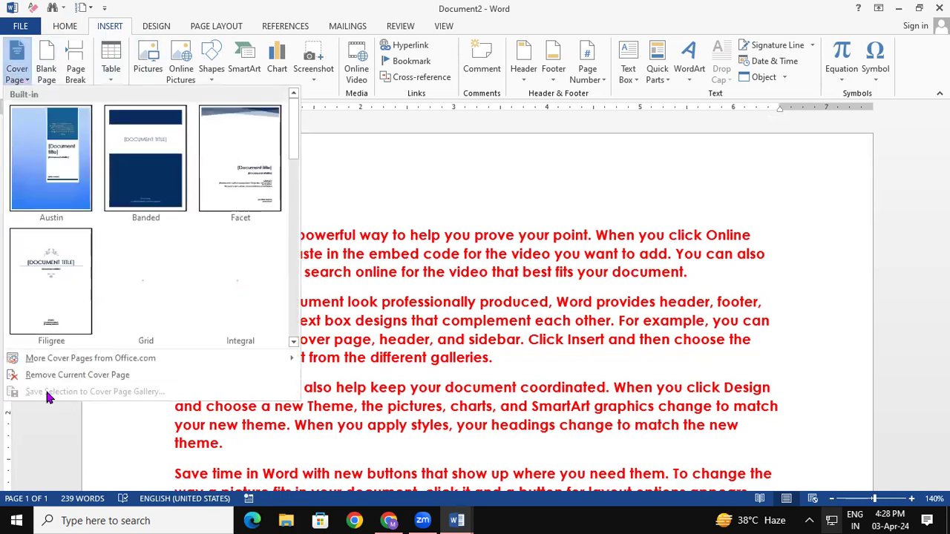
drag(294, 134, 288, 319)
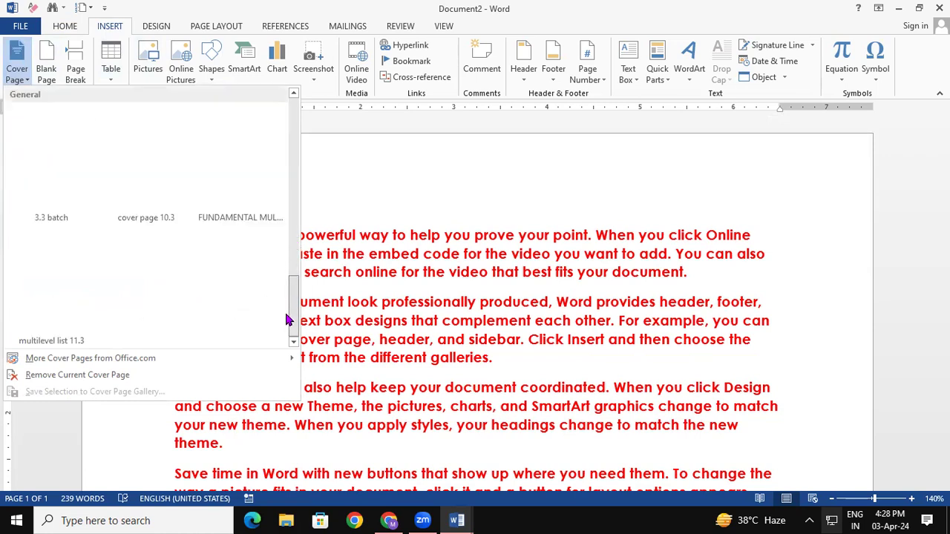
click(54, 210)
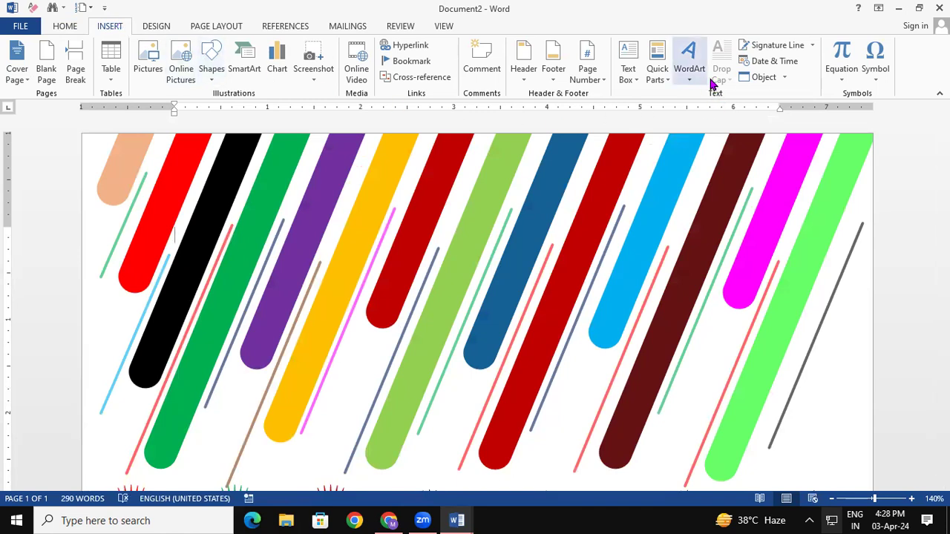
Dismiss the AutoText list without inserting and create a new blank document.
click(657, 70)
mouse_move(722, 99)
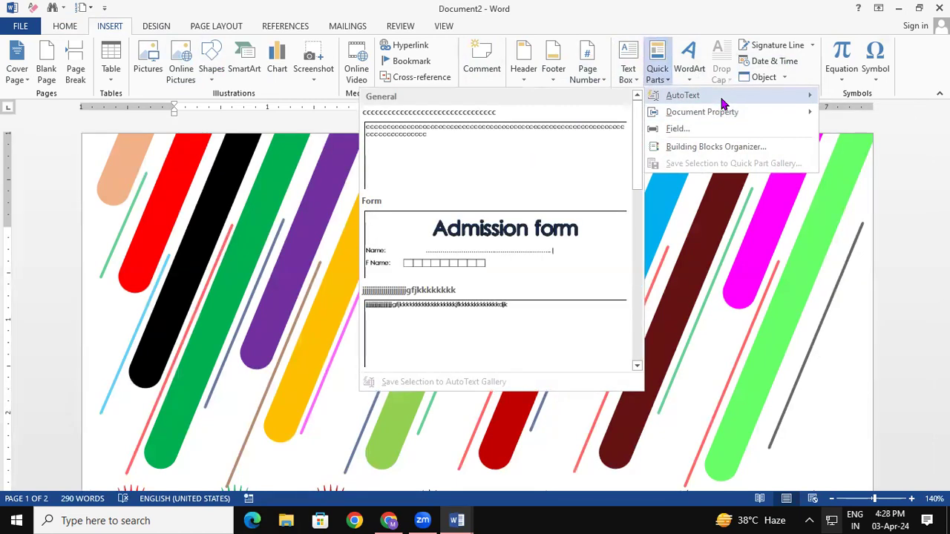
click(830, 312)
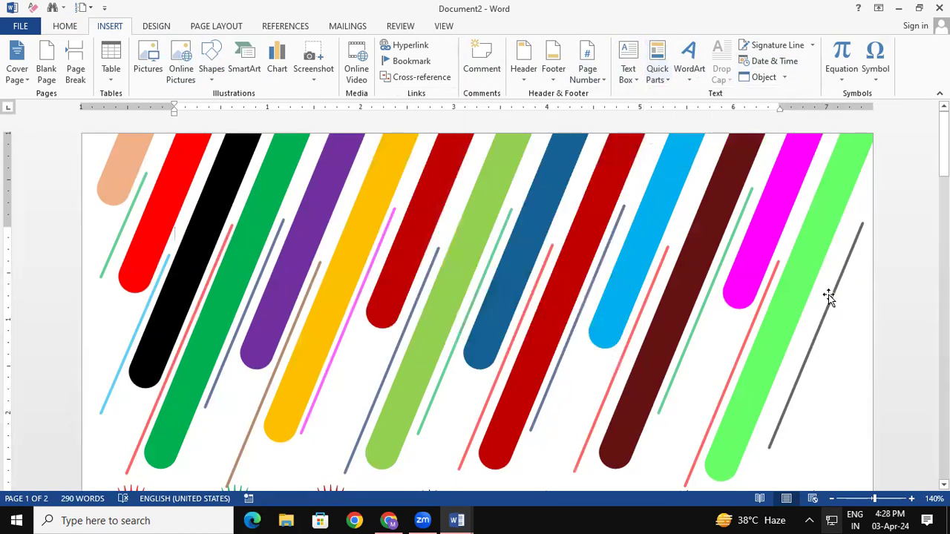
key(ctrl+n)
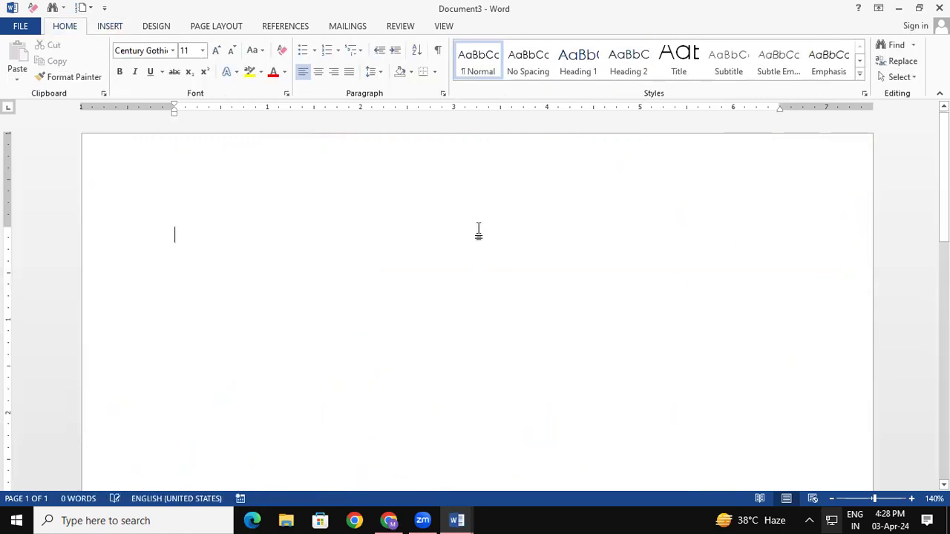
Insert the 'ms word' AutoText entry into Document3, check it, then close the window.
click(110, 26)
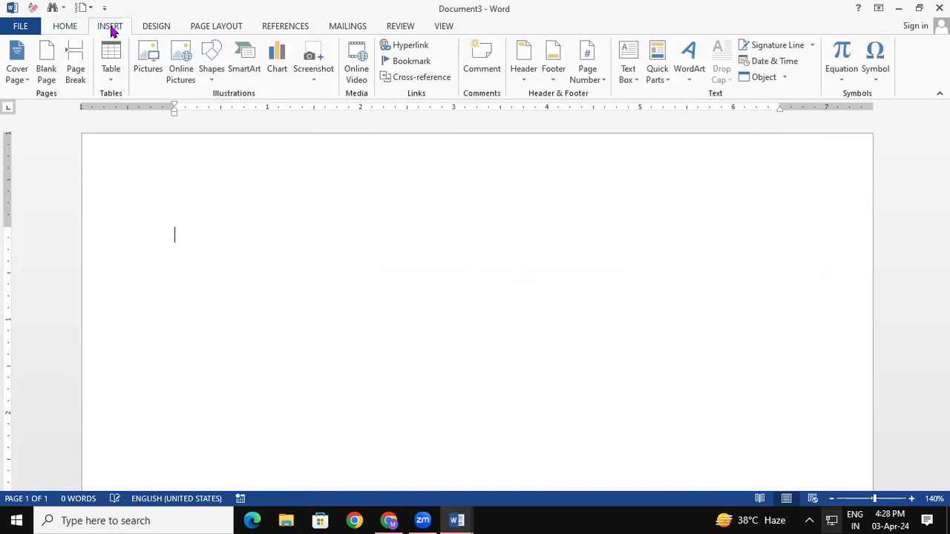
click(667, 79)
mouse_move(696, 97)
drag(638, 152, 639, 210)
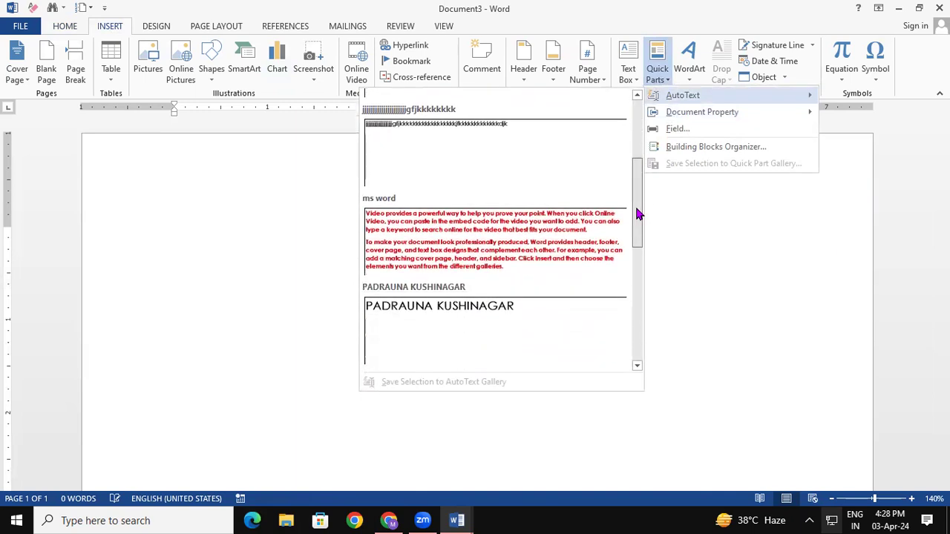
click(477, 244)
scroll(475, 304, up, 10)
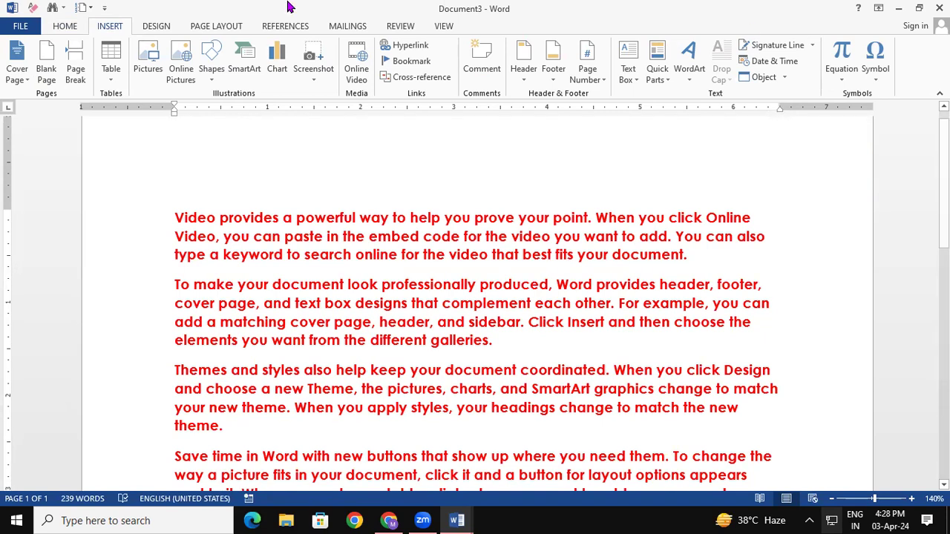
click(939, 8)
Discard Document3's changes, and cancel closing Document2 so it stays open.
click(479, 288)
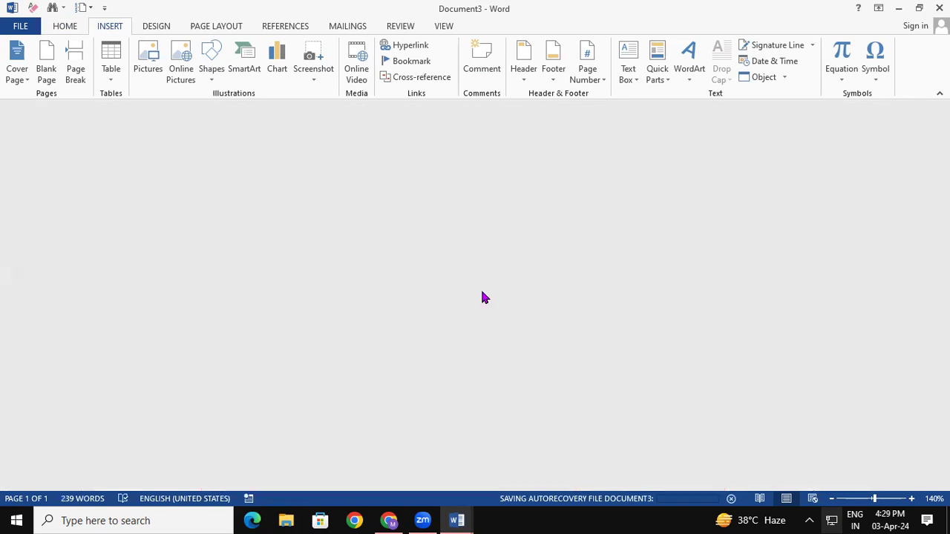
click(940, 8)
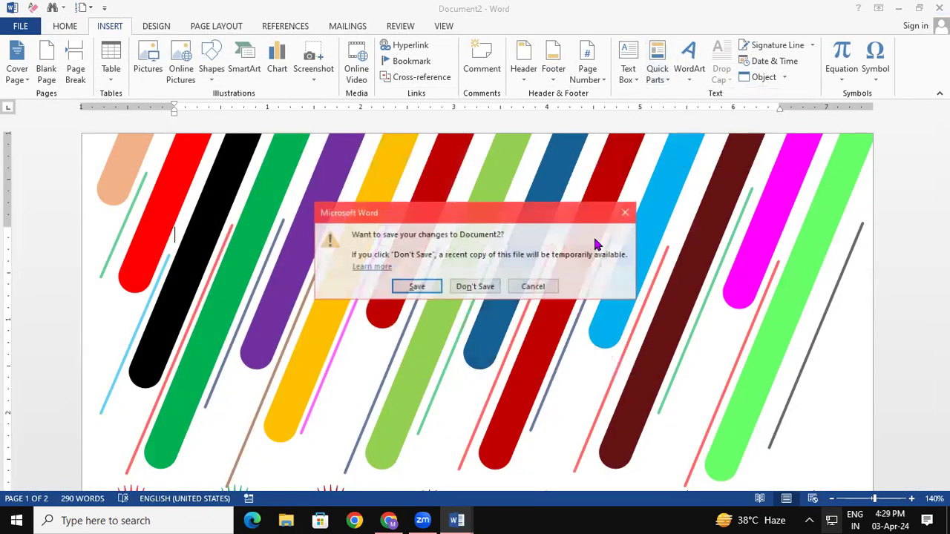
click(519, 286)
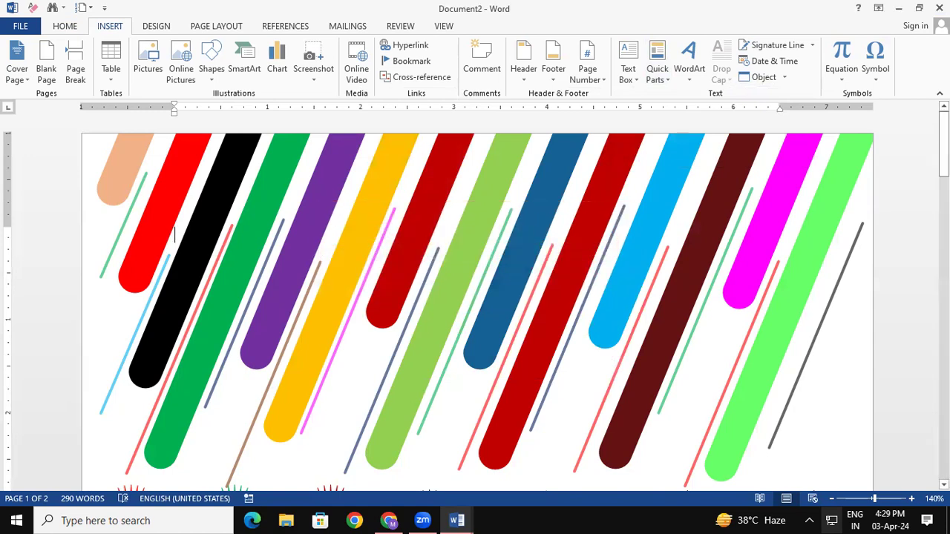
Select the entire striped cover page in Document2.
scroll(727, 297, down, 10)
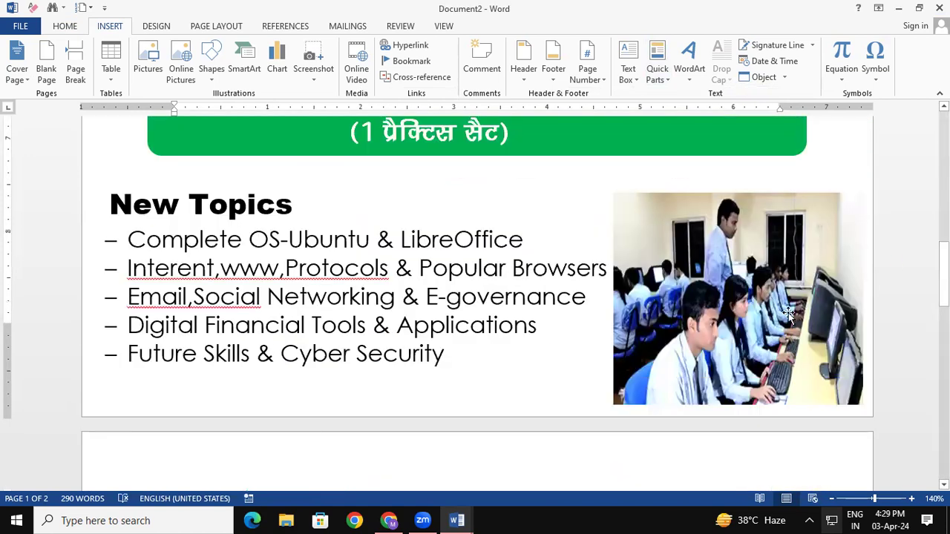
drag(942, 300, 943, 179)
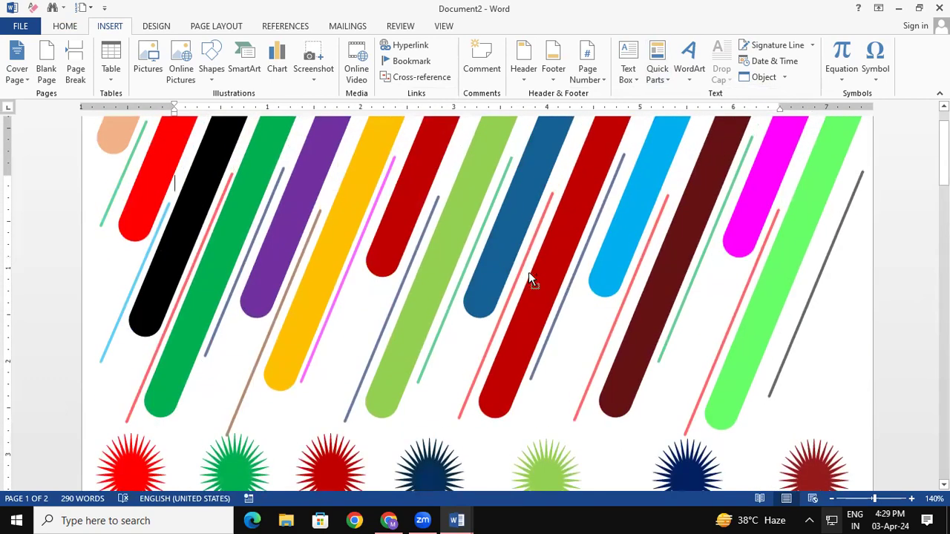
key(ctrl+a)
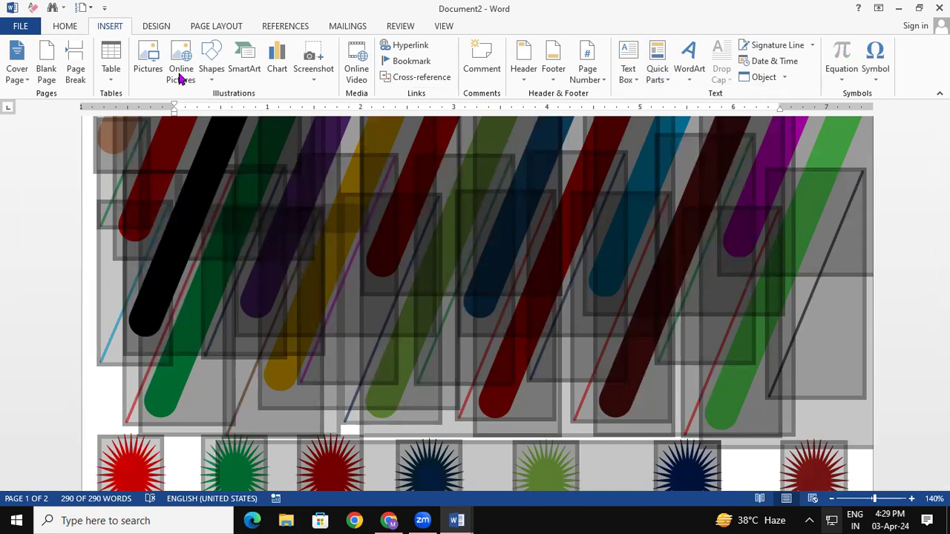
Save the selected cover page to the AutoText gallery under the name 'coverpage'.
click(659, 71)
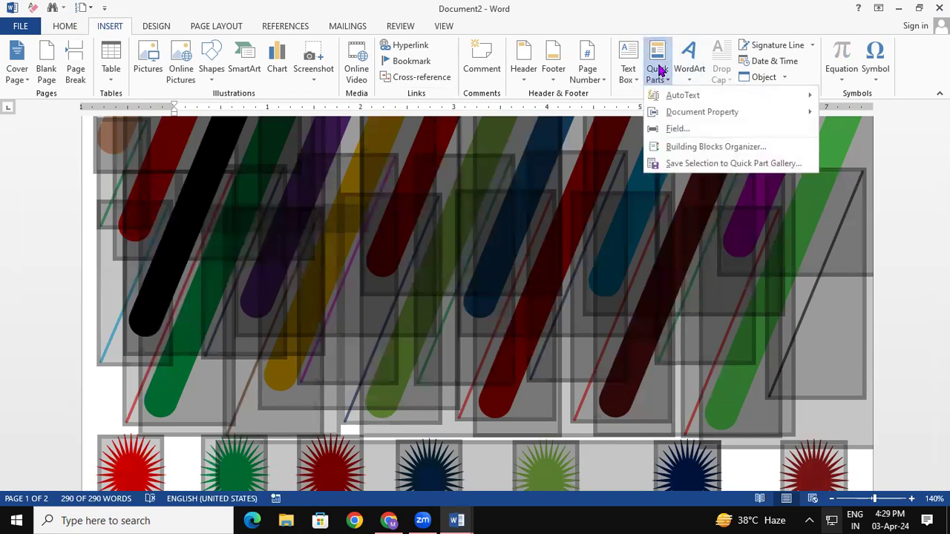
mouse_move(697, 98)
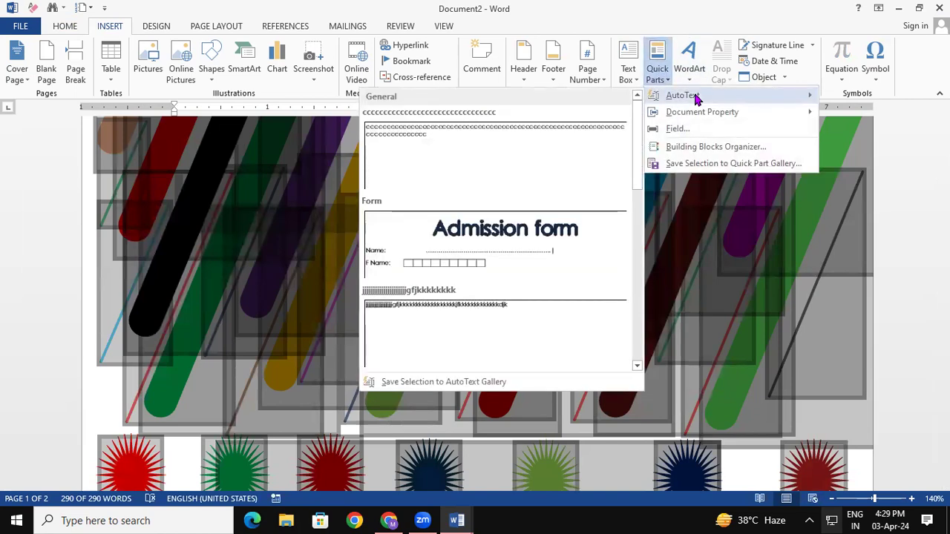
click(444, 383)
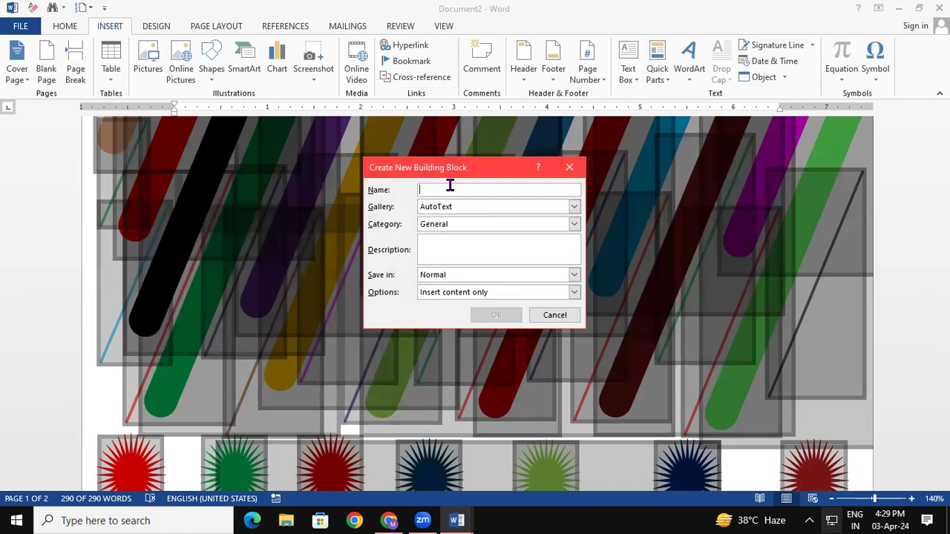
text(coverpage)
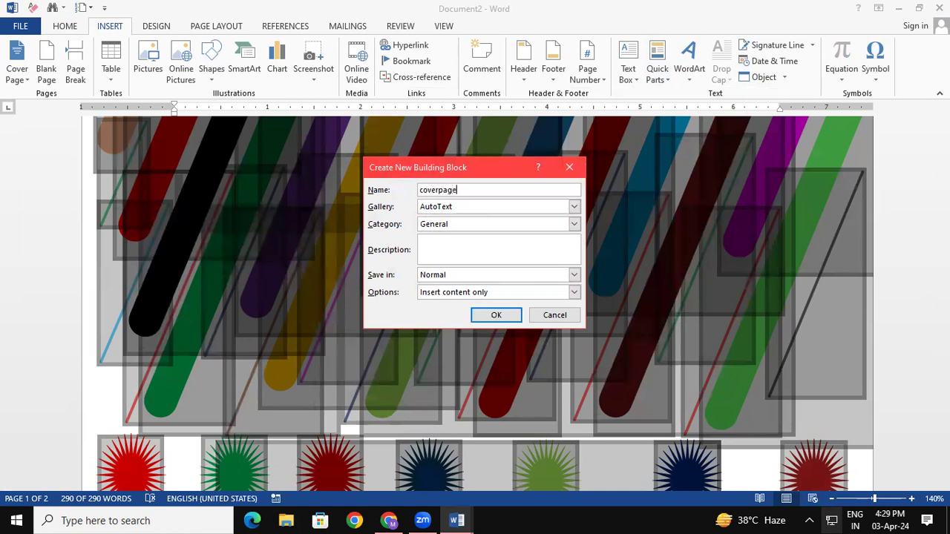
click(497, 316)
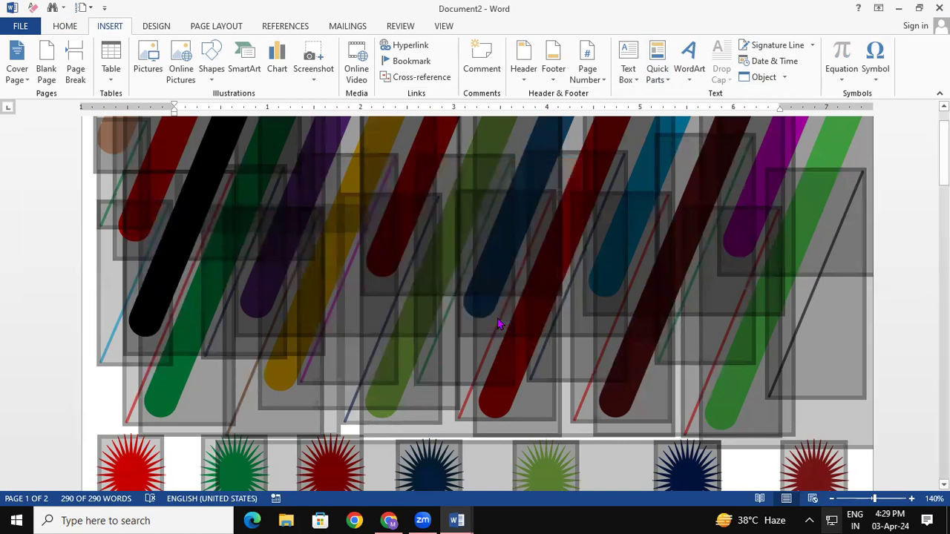
Create a new document, insert the 'coverpage' AutoText entry, then close it with Alt+F4.
key(ctrl+n)
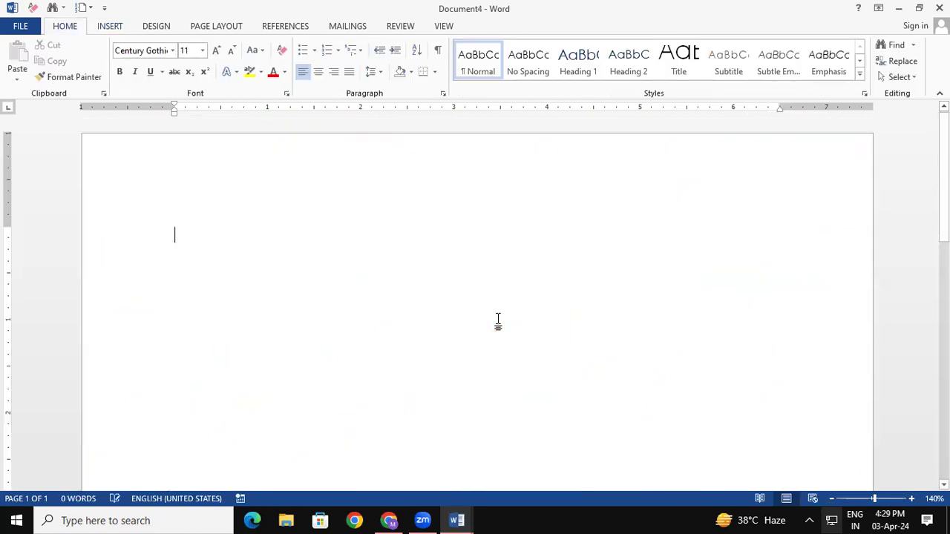
click(113, 28)
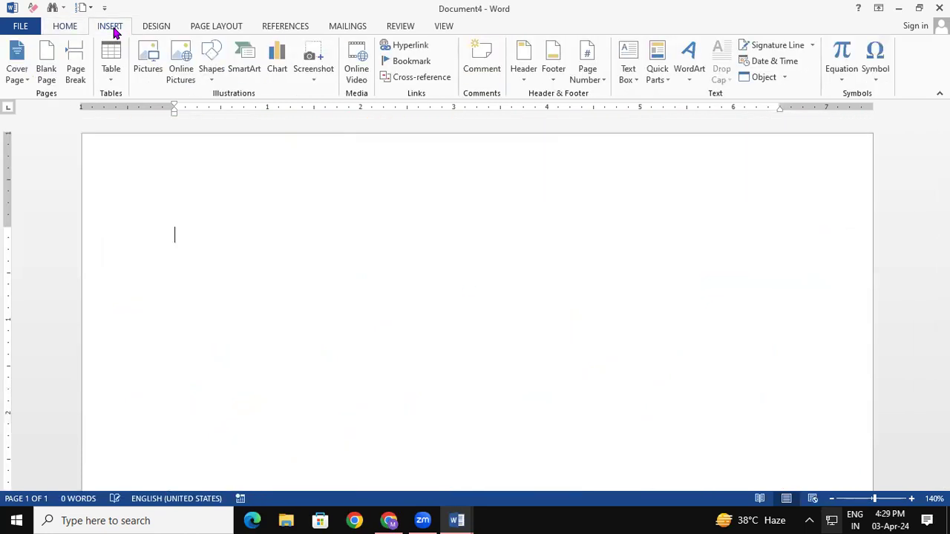
click(656, 77)
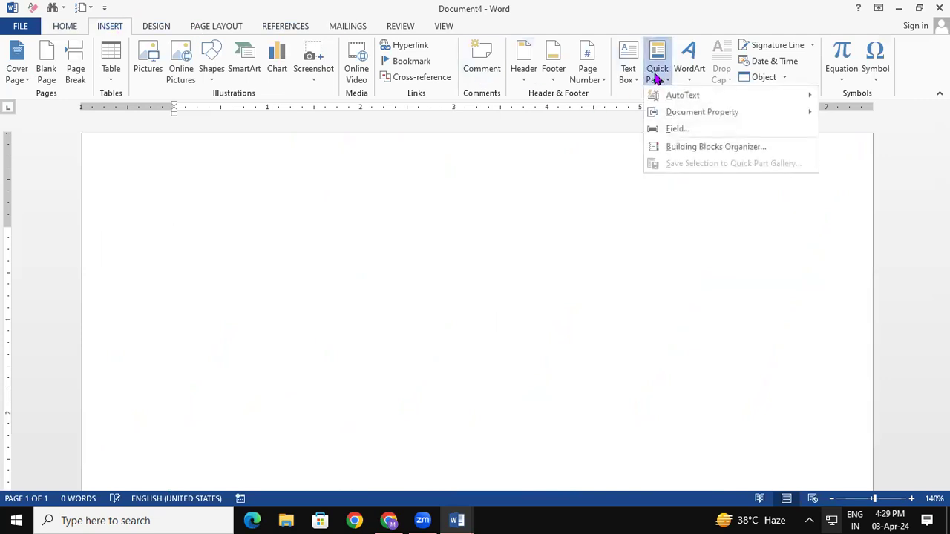
mouse_move(685, 96)
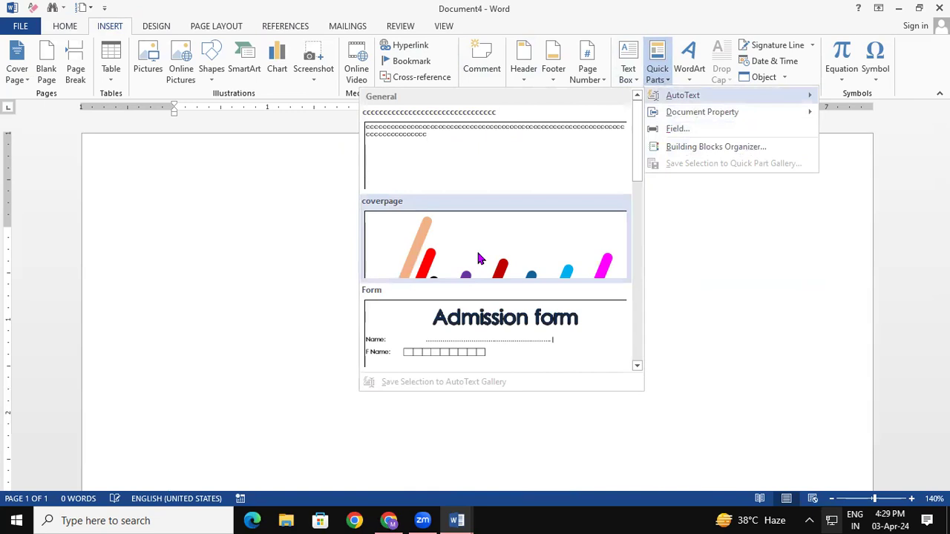
click(479, 257)
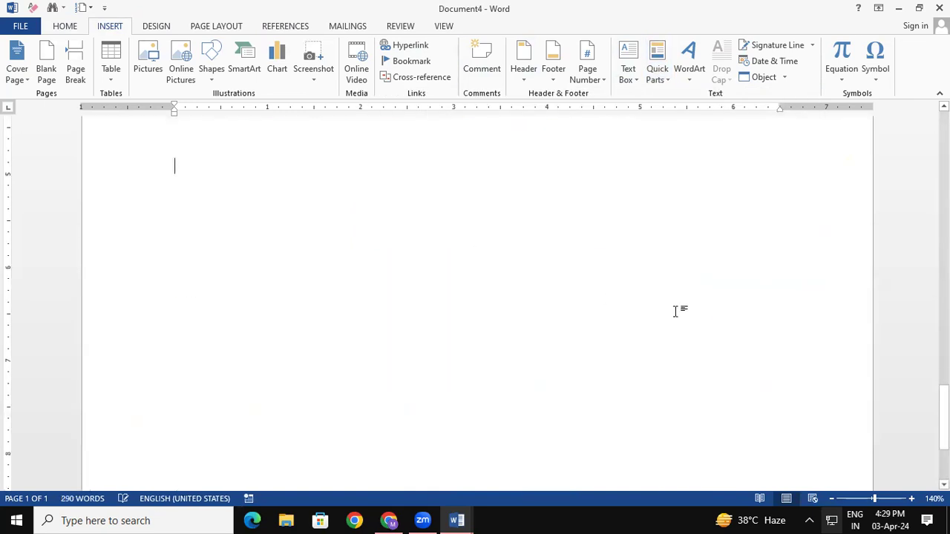
drag(944, 408, 921, 108)
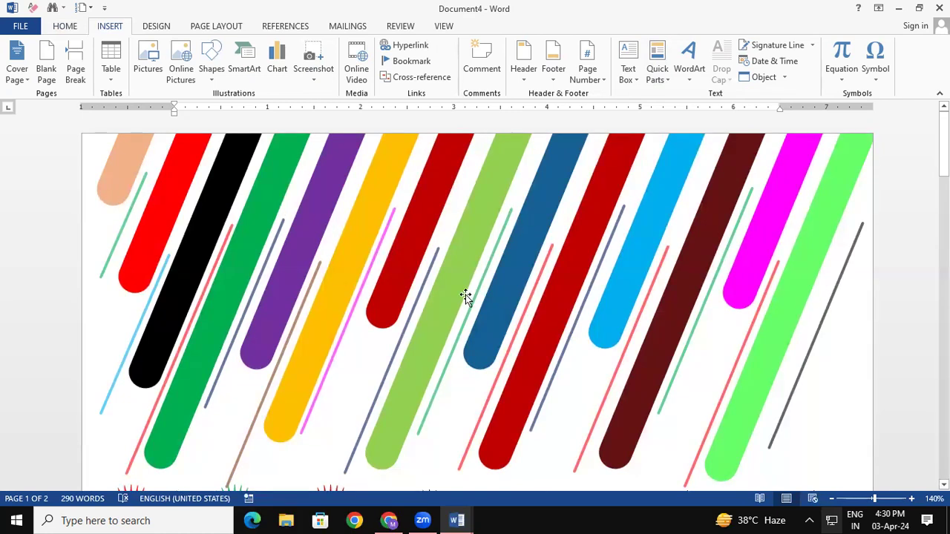
key(alt+F4)
Close Document4, Document2 and Document1, discarding changes each time.
click(476, 288)
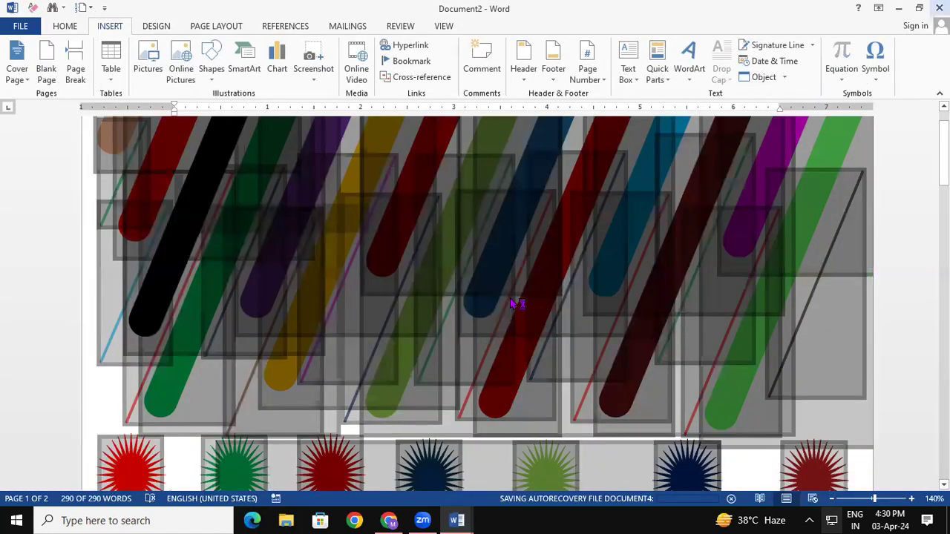
key(alt+F4)
click(491, 292)
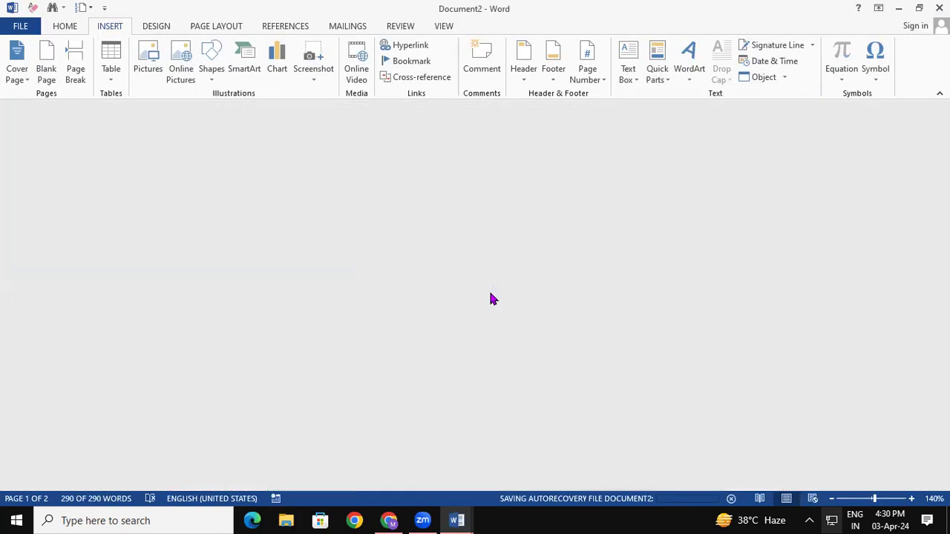
key(ctrl+a)
key(alt+F4)
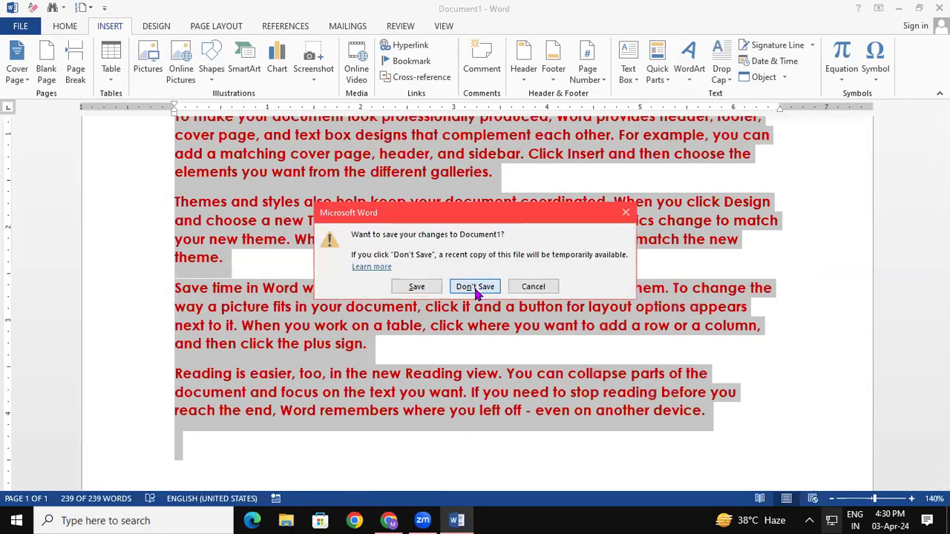
click(474, 288)
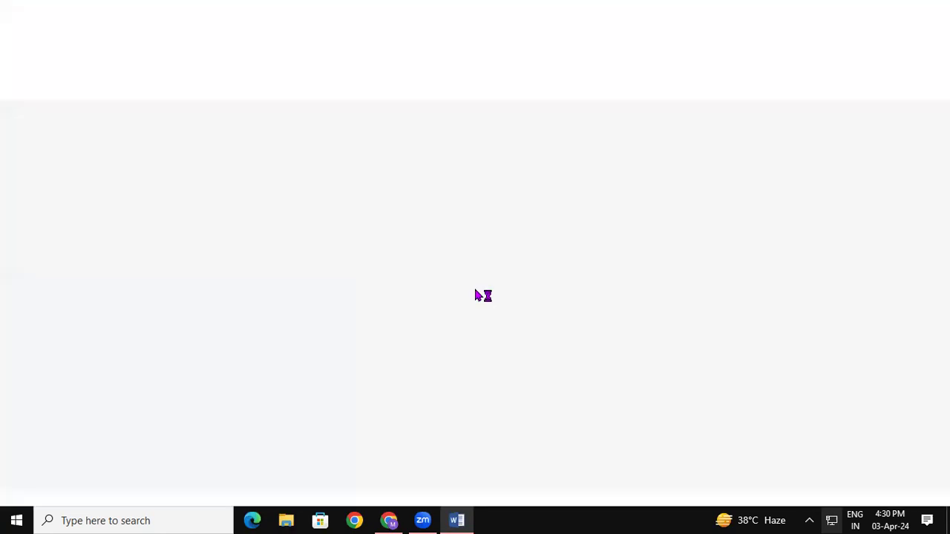
Relaunch Word from the Run box and start a blank document.
key(super+r)
key(Return)
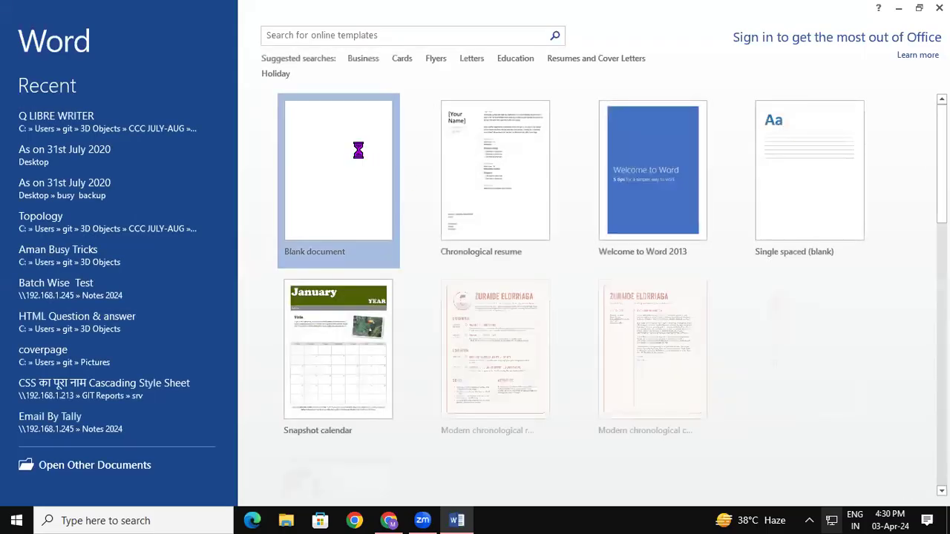
click(362, 157)
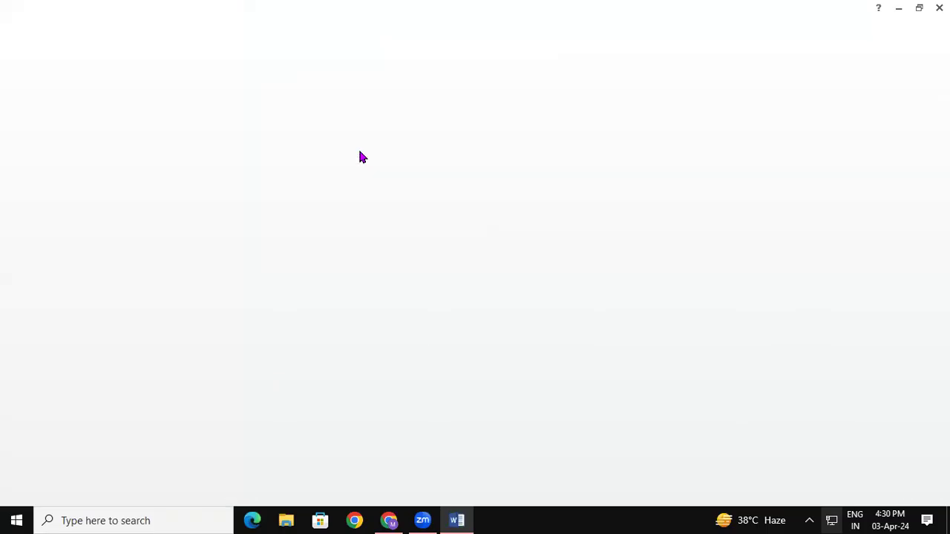
click(109, 26)
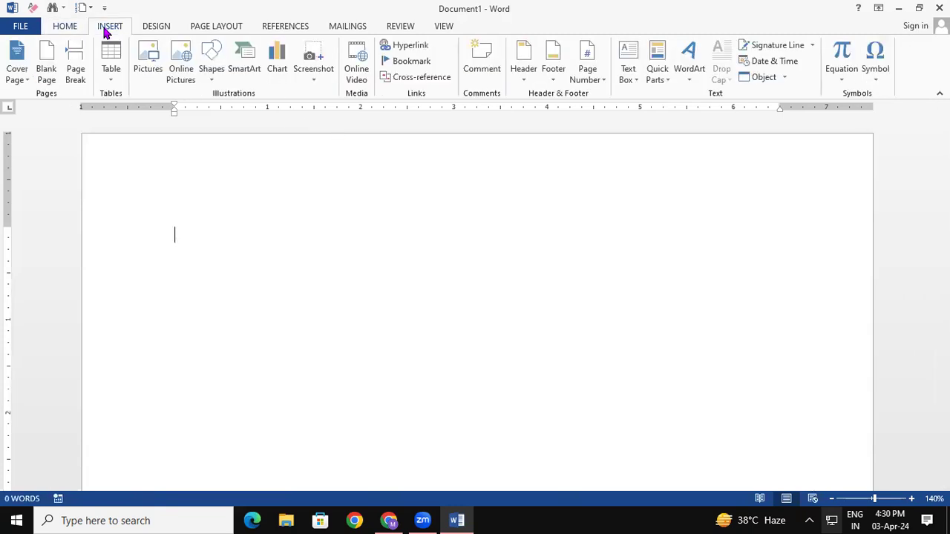
Insert the saved coverpage AutoText entry from Quick Parts into Document1.
click(653, 78)
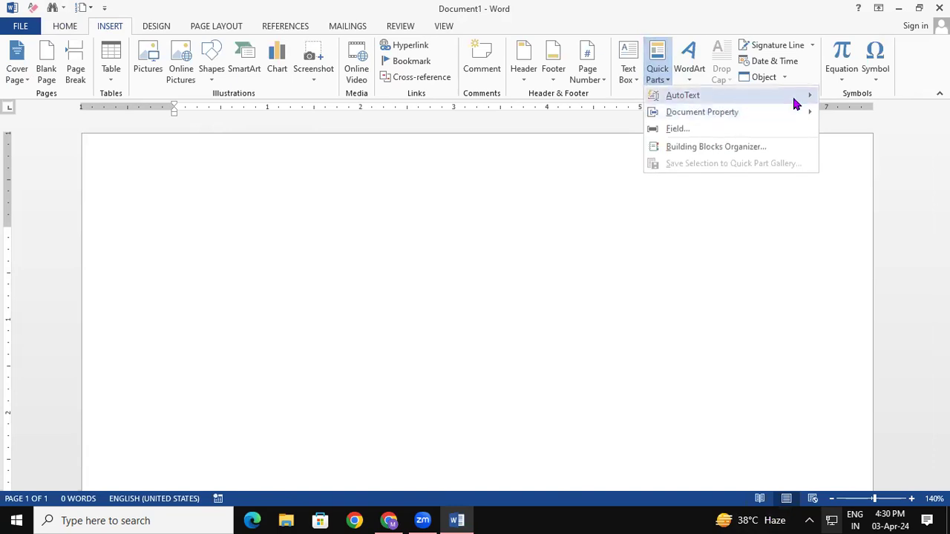
mouse_move(794, 101)
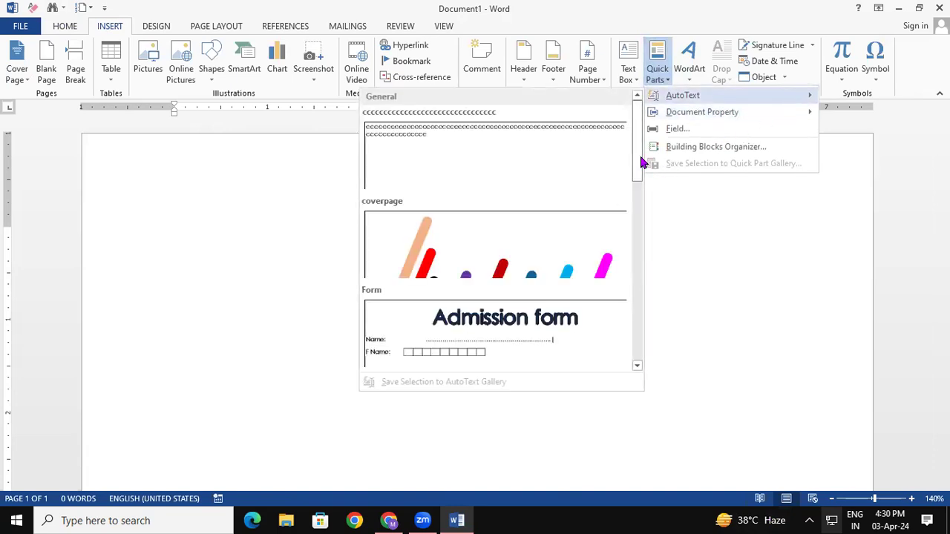
click(480, 261)
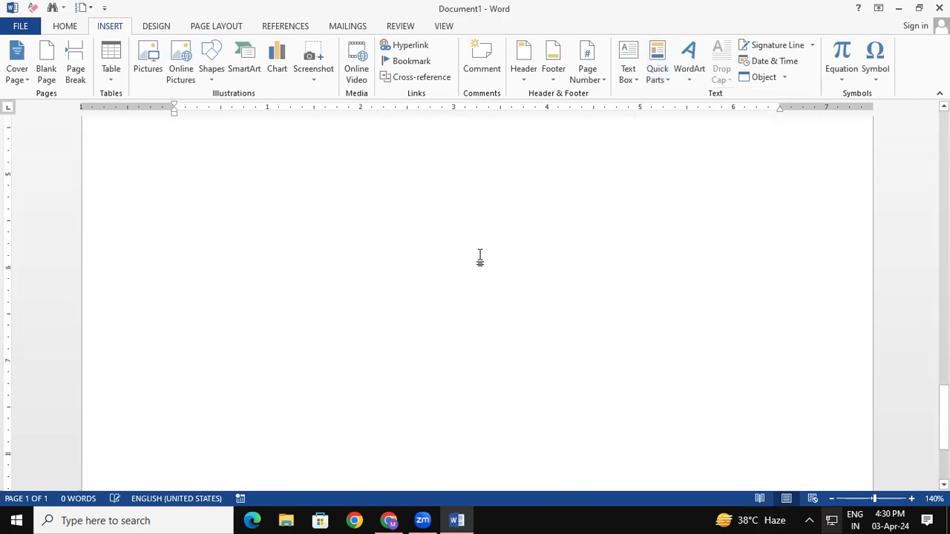
drag(944, 413, 943, 173)
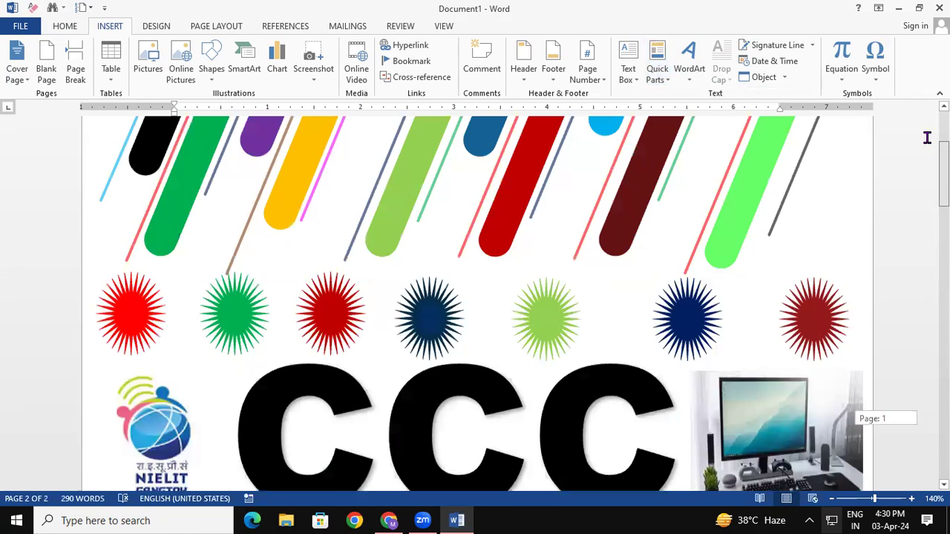
scroll(927, 138, up, 3)
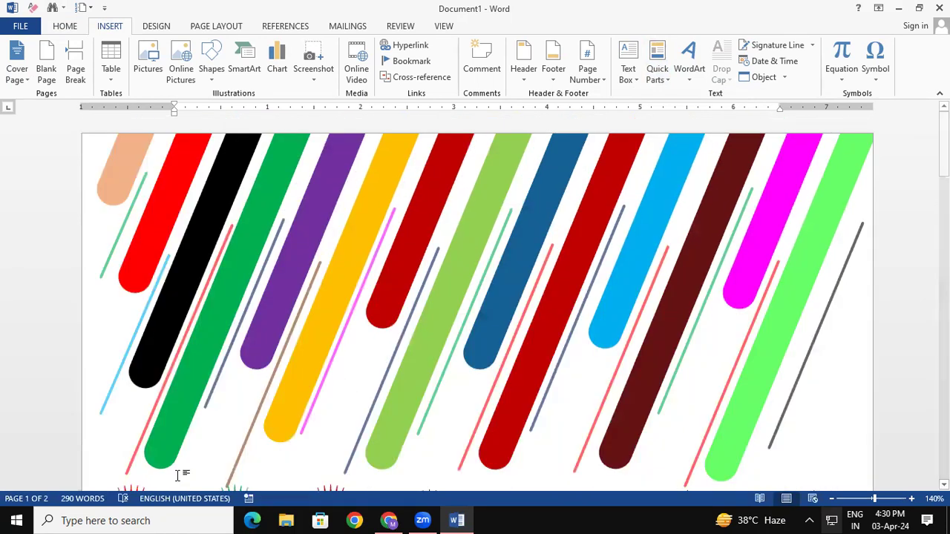
Open the Quick Parts Document Property list and close it without inserting anything.
click(656, 74)
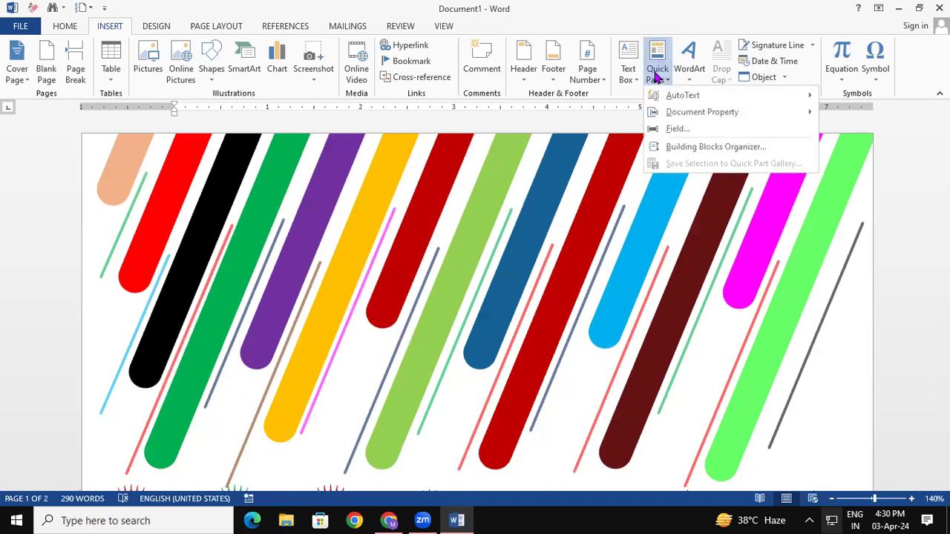
mouse_move(684, 112)
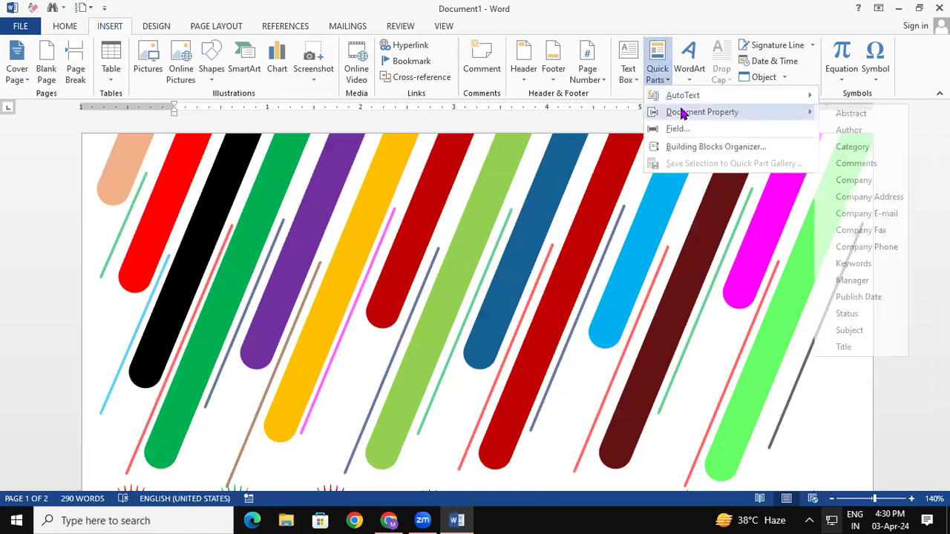
click(667, 338)
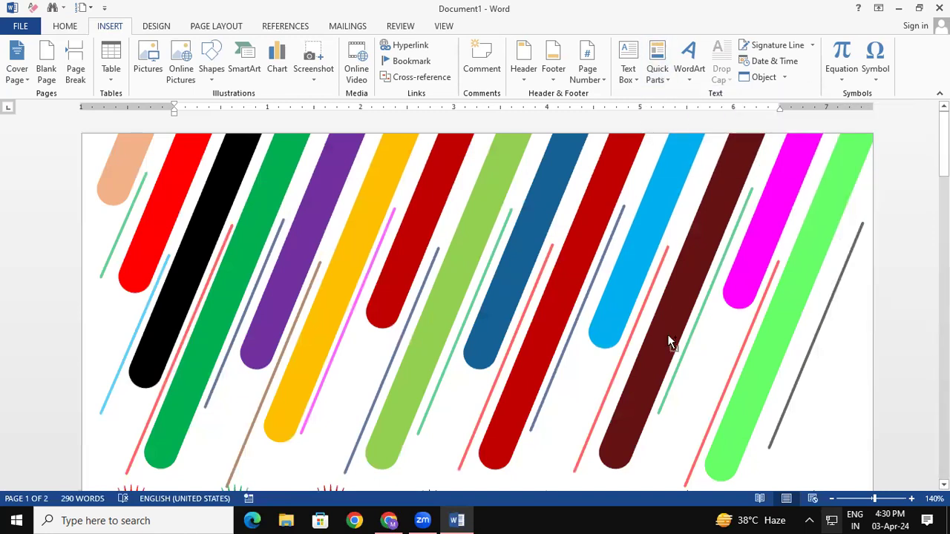
In a new document, type GAYATRI INSTITUTE OF TECHNOLOGY as a 24 pt bold, underlined heading.
key(ctrl+n)
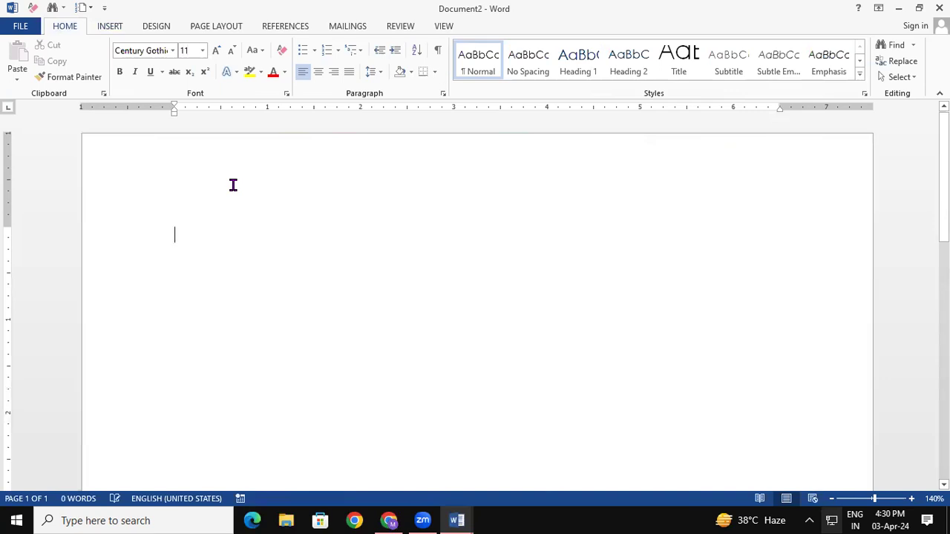
text(G)
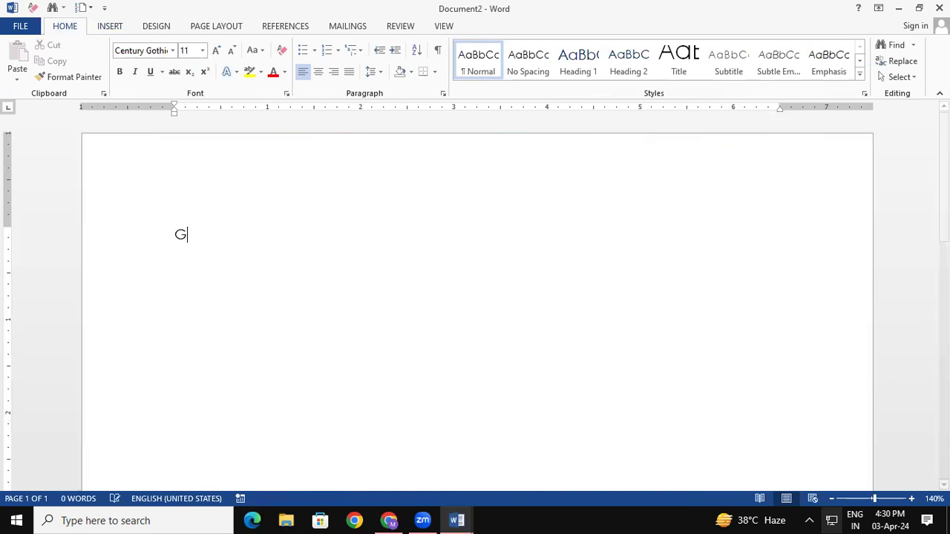
text(AYATRI INSTITUTE OF TECHNOLOG)
key(ctrl+a)
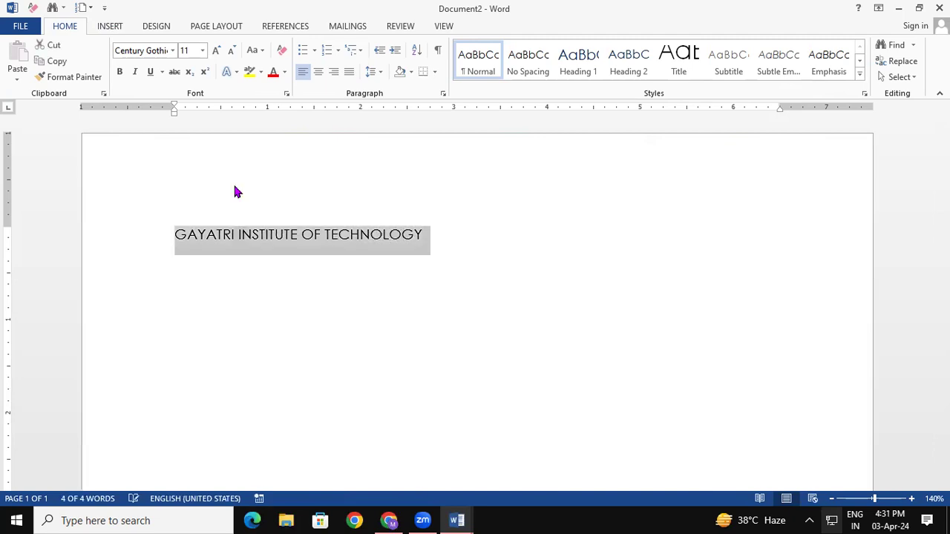
key(ctrl+shift+period)
key(ctrl+shift+period)
key(ctrl+shift+period)
key(ctrl+shift+period)
key(ctrl+shift+period)
key(ctrl+shift+period)
key(ctrl+shift+period)
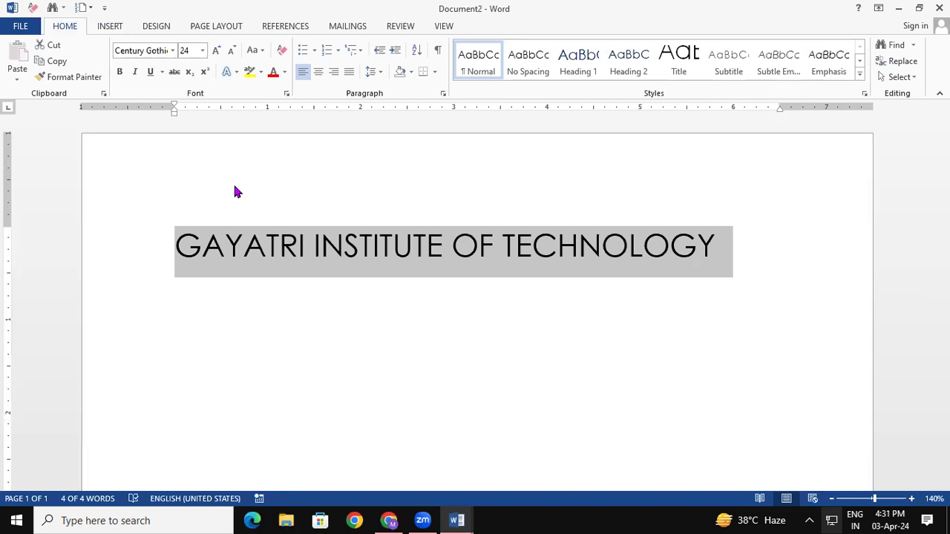
key(ctrl+u)
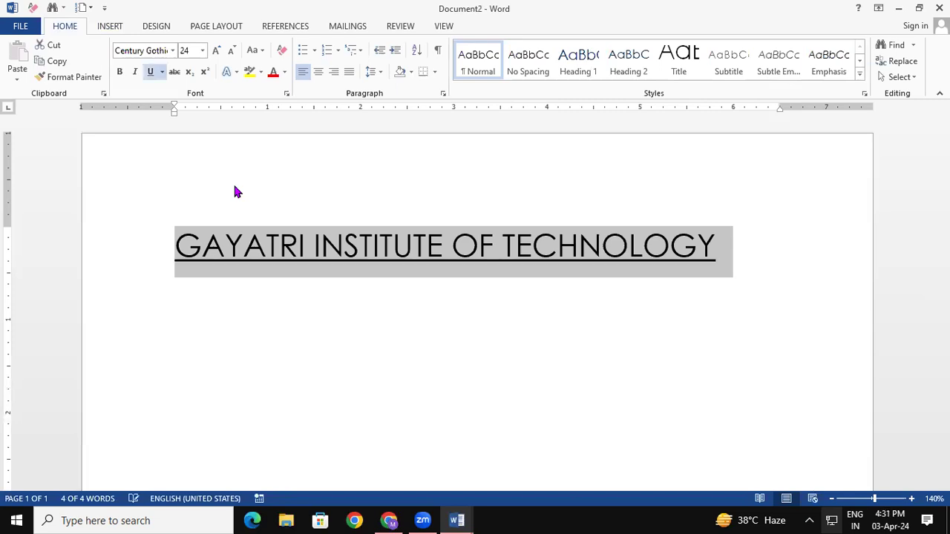
click(121, 71)
click(298, 338)
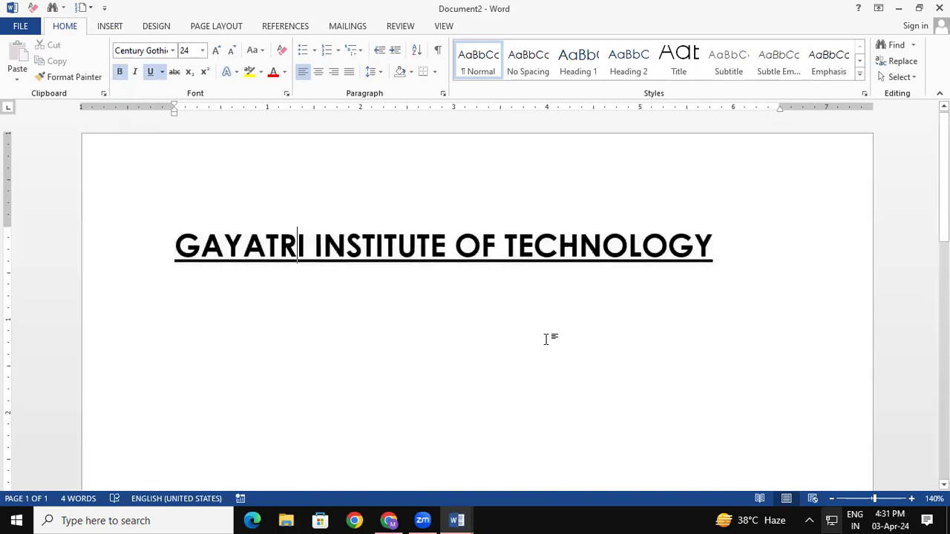
key(Return)
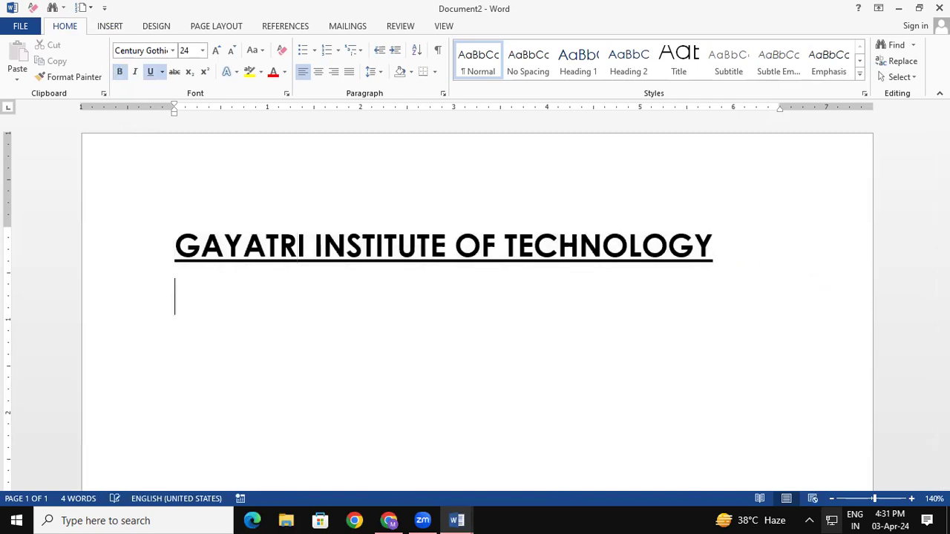
click(118, 32)
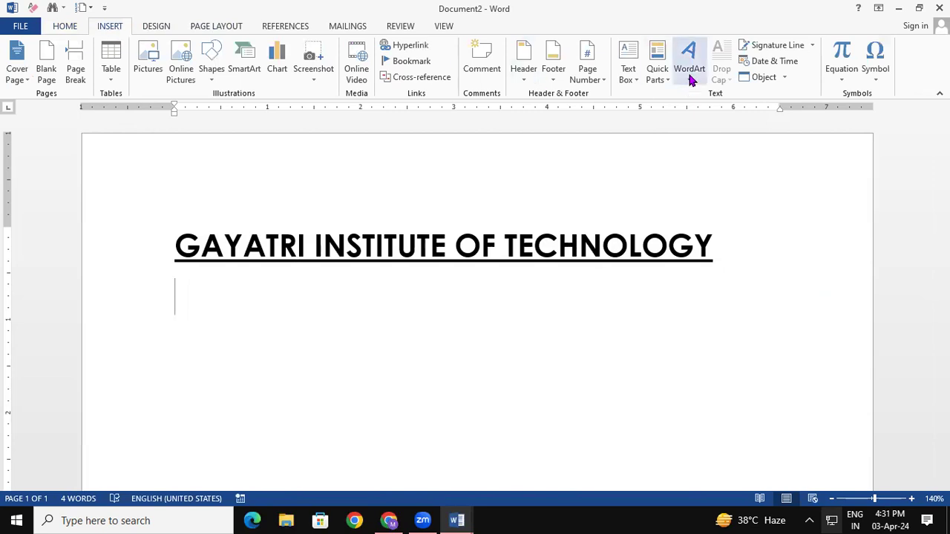
Insert the Company property field below the heading, type GIT and undo its auto-expansion.
click(652, 79)
mouse_move(709, 114)
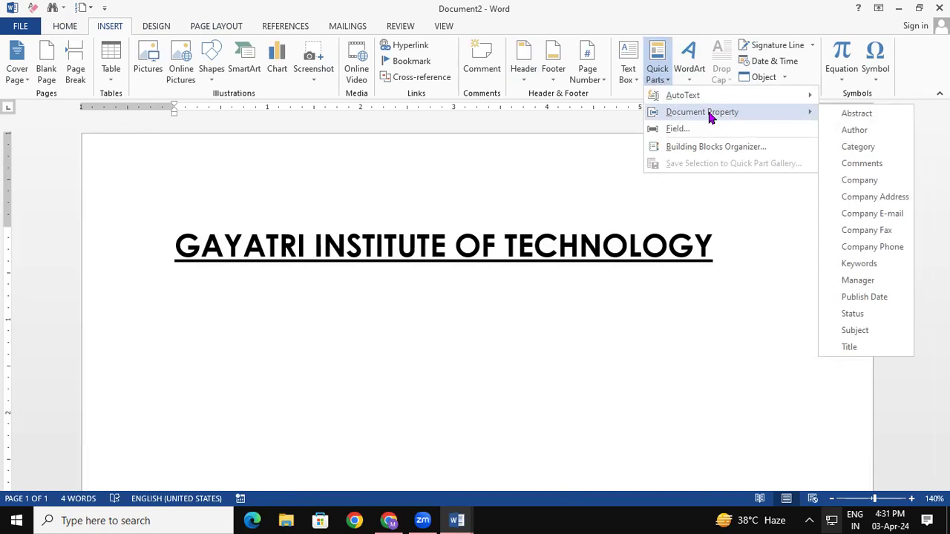
click(861, 181)
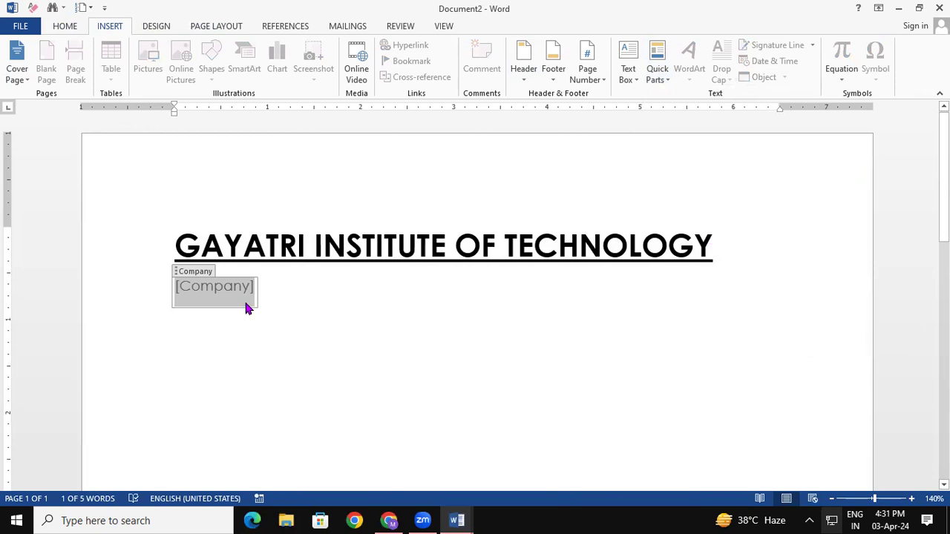
text(GIT)
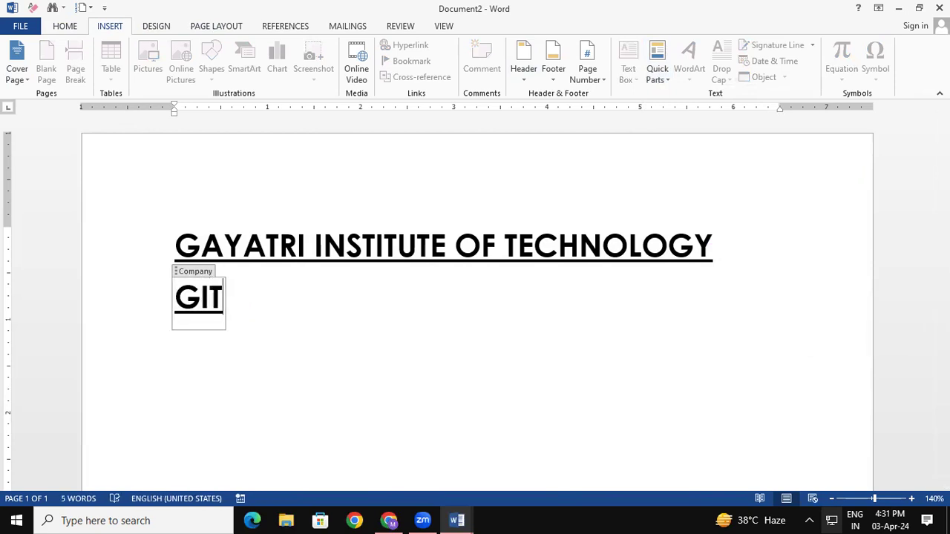
click(264, 283)
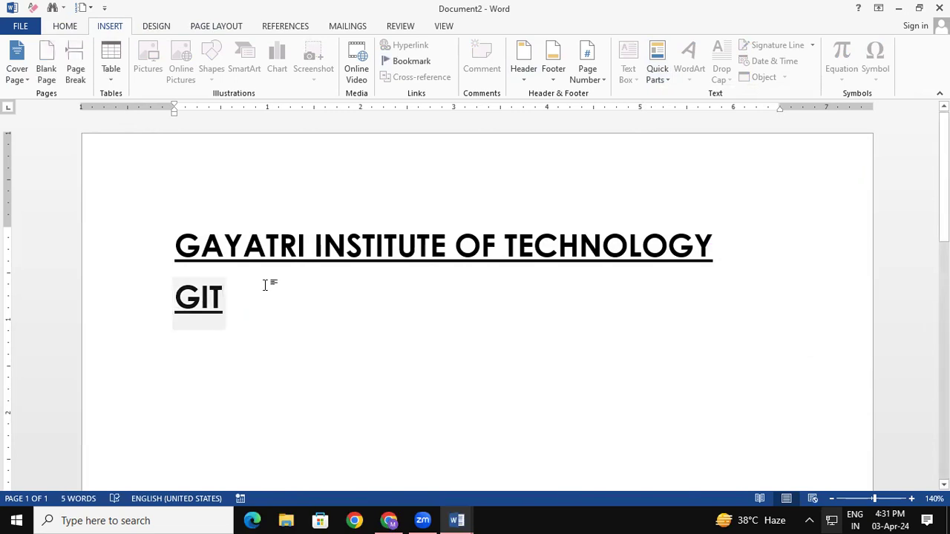
key(Return)
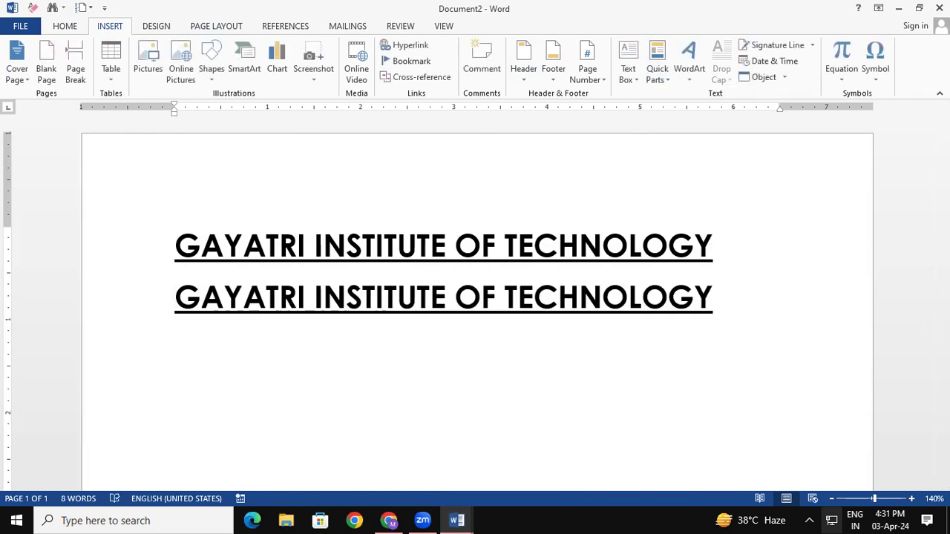
key(ctrl+z)
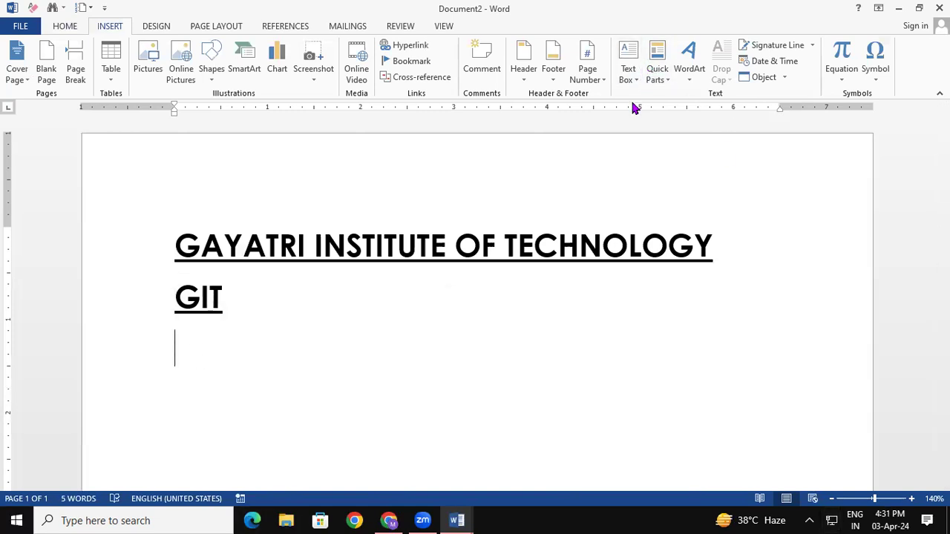
Insert the Company Address, Company E-mail and Company Phone property fields on separate lines.
click(658, 69)
mouse_move(691, 115)
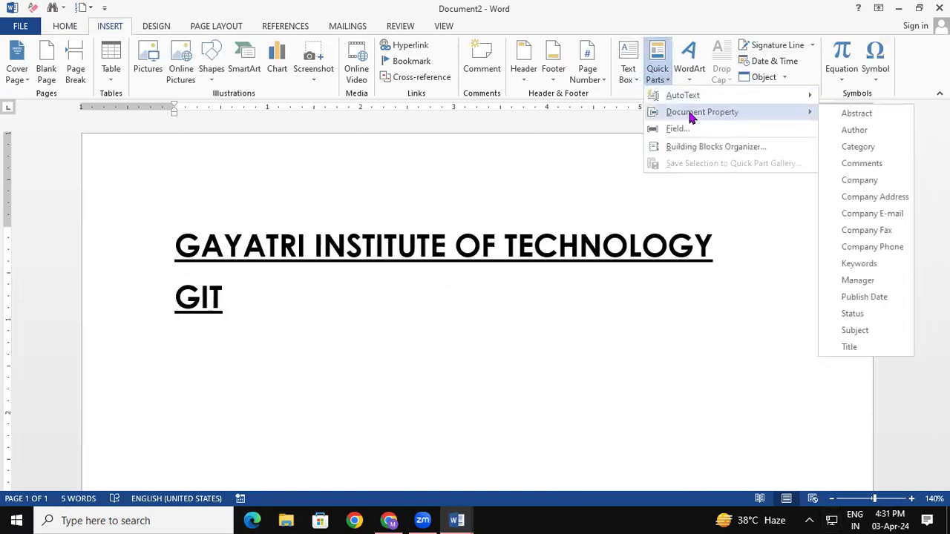
click(866, 197)
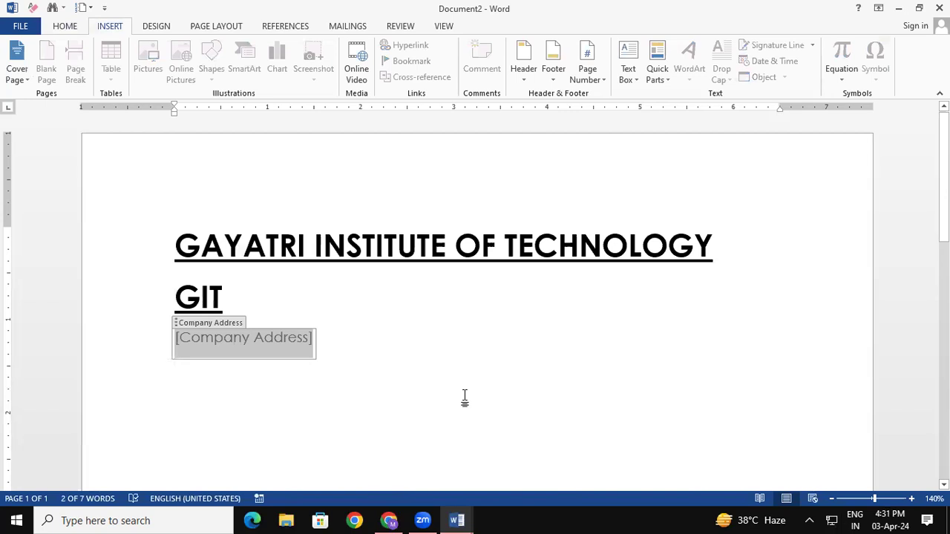
click(405, 396)
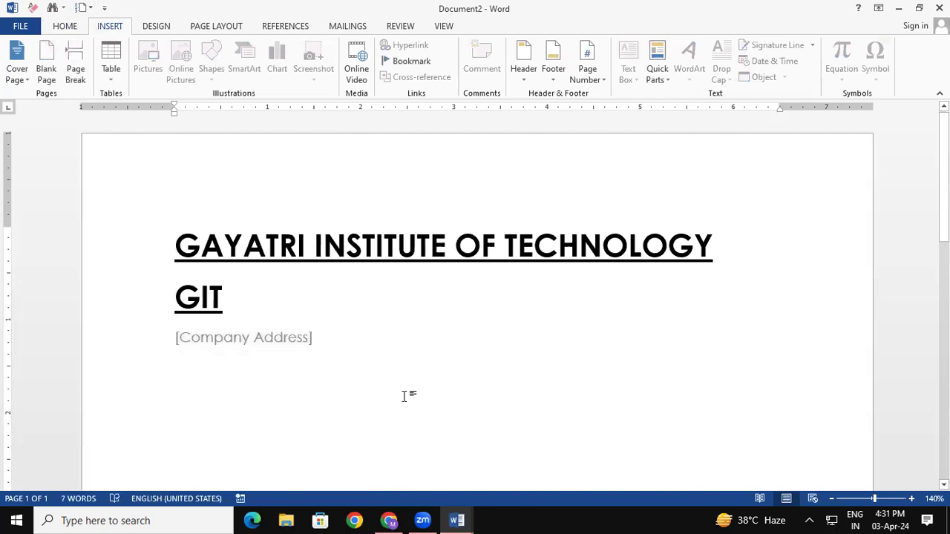
key(Return)
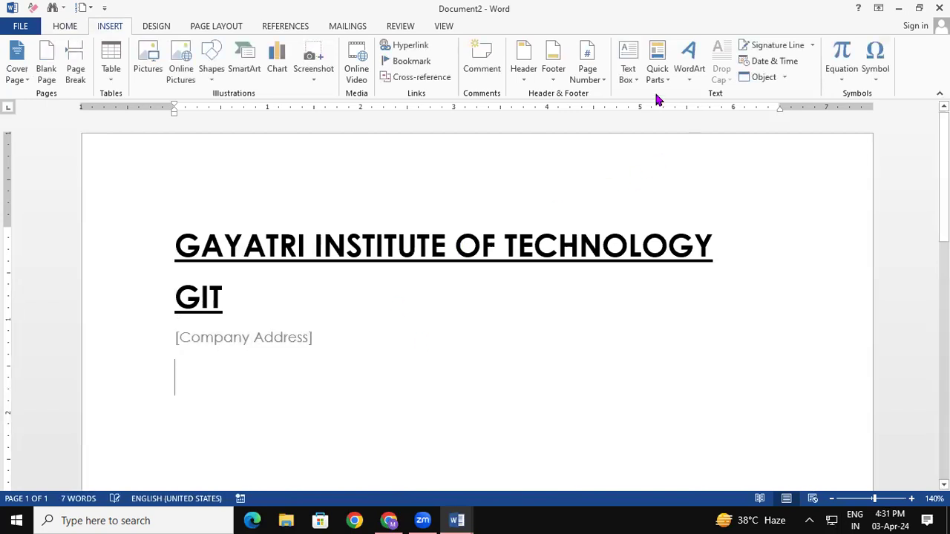
click(658, 70)
mouse_move(737, 113)
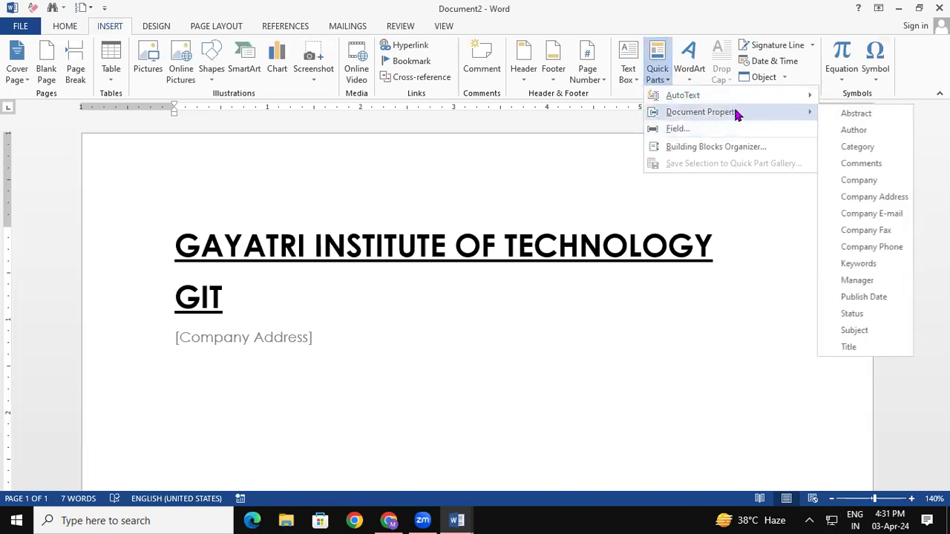
click(895, 219)
click(382, 388)
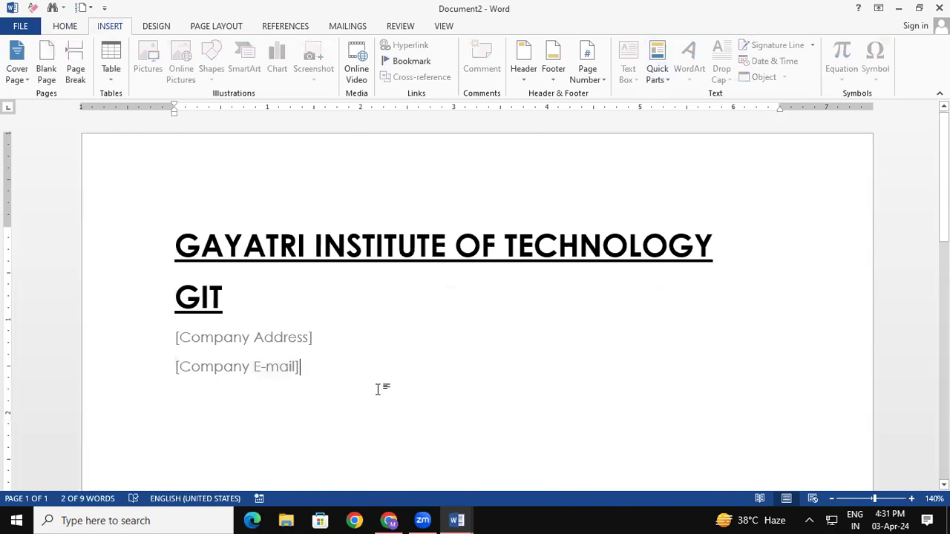
key(Return)
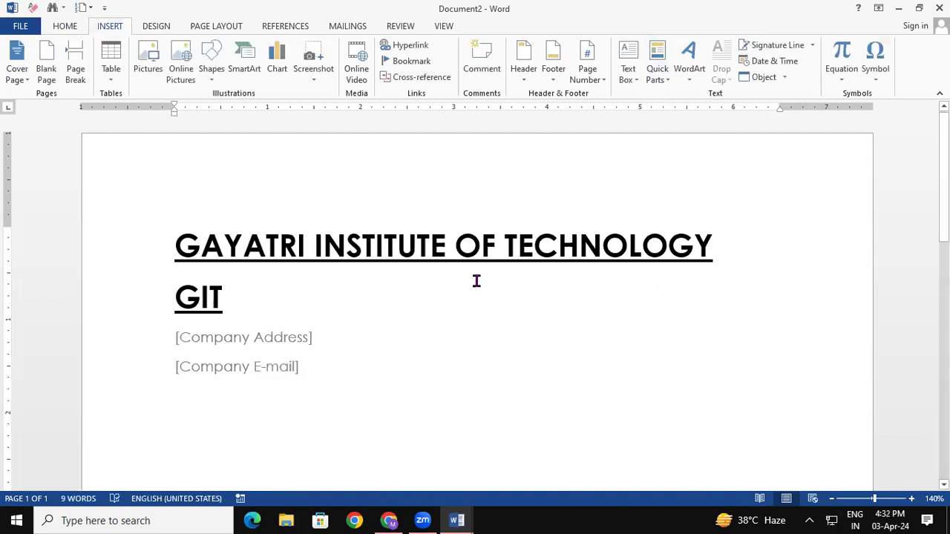
click(658, 65)
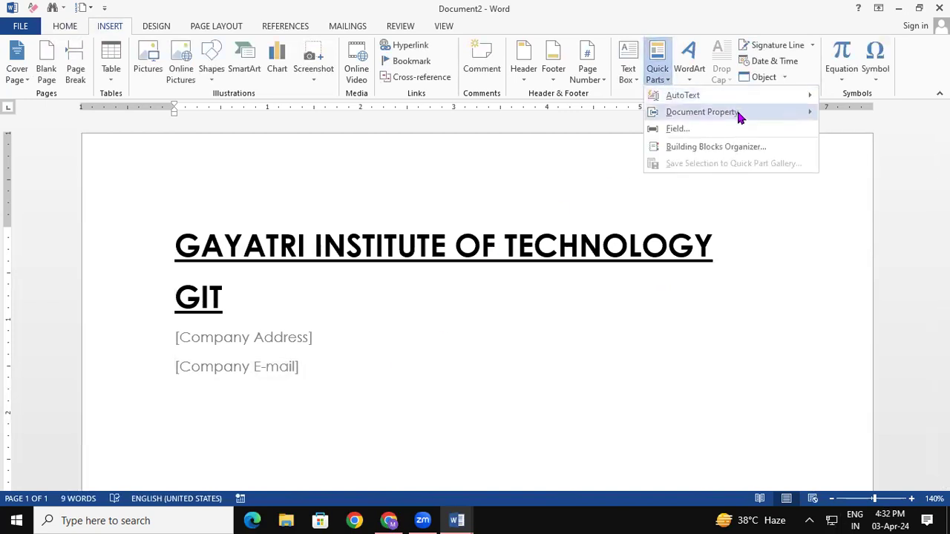
mouse_move(738, 113)
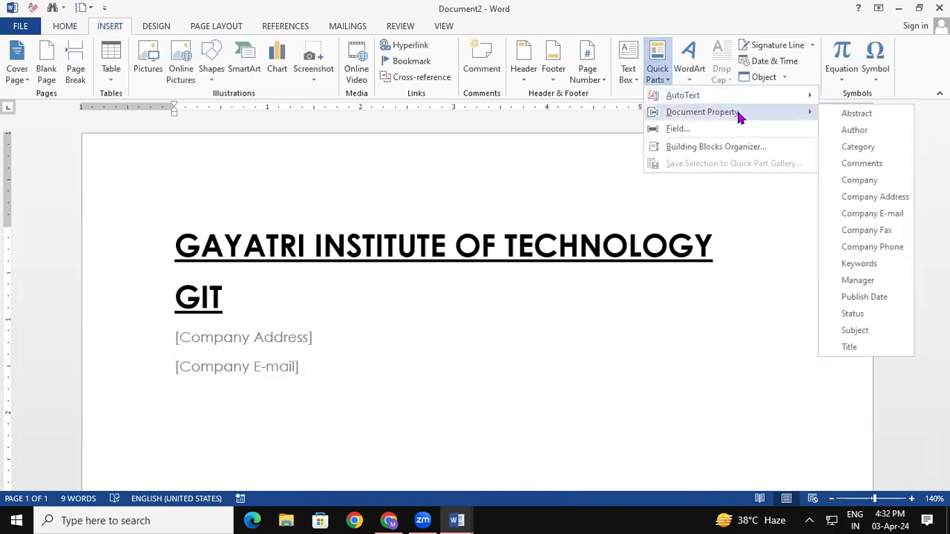
click(890, 253)
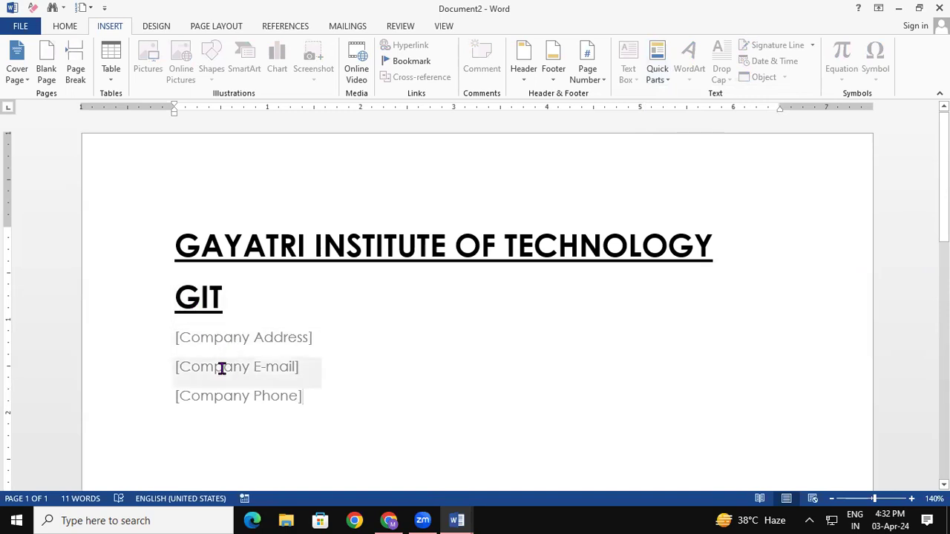
Type the institute's address, lowercase e-mail address and phone number into the three fields.
click(248, 337)
text(P)
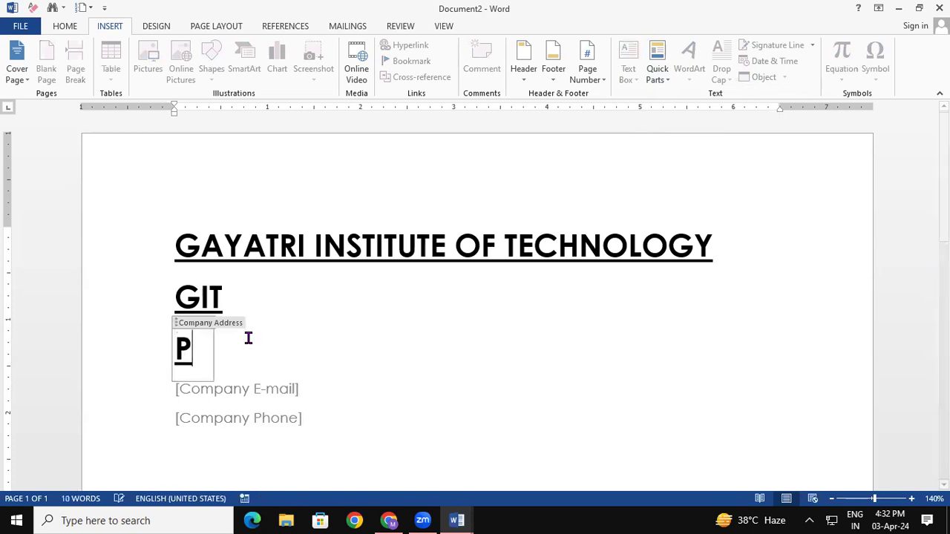
text(ADRAUNA )
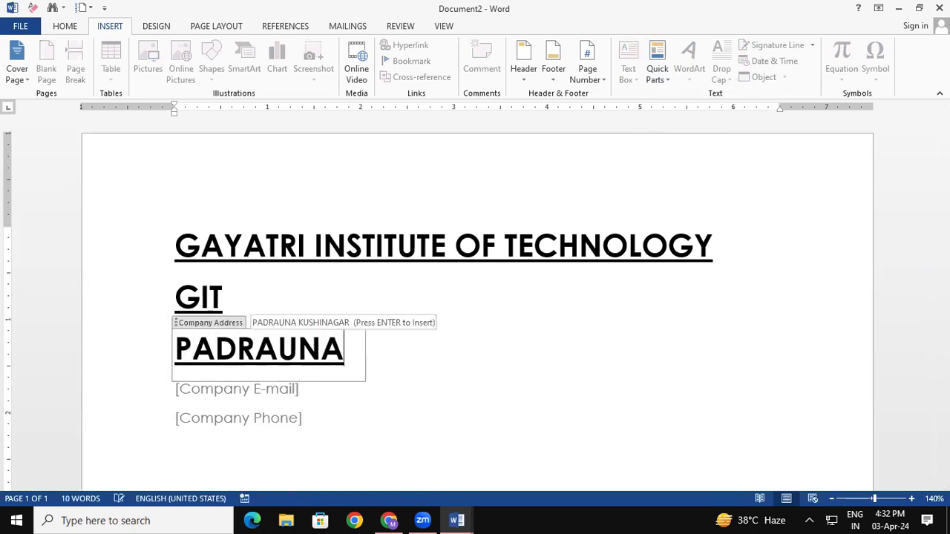
text(KUSH)
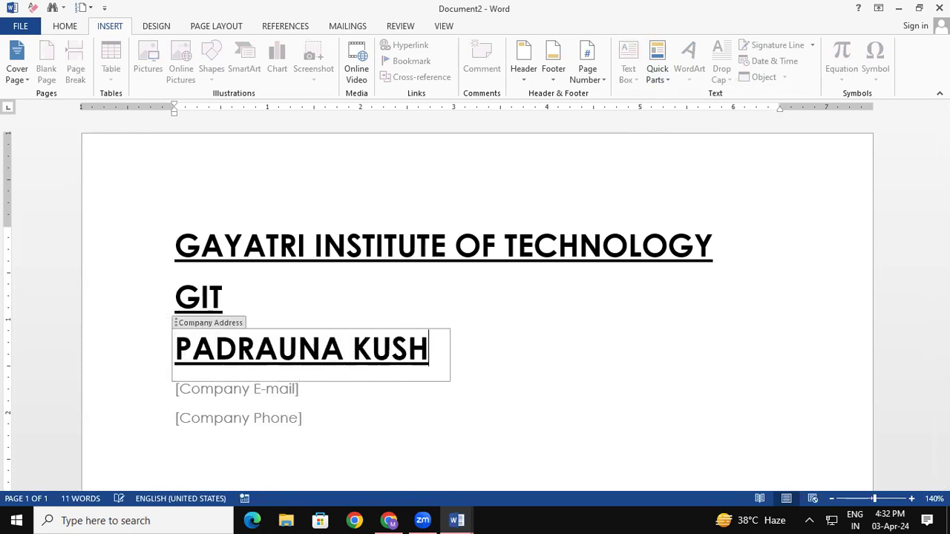
text(INAGAR)
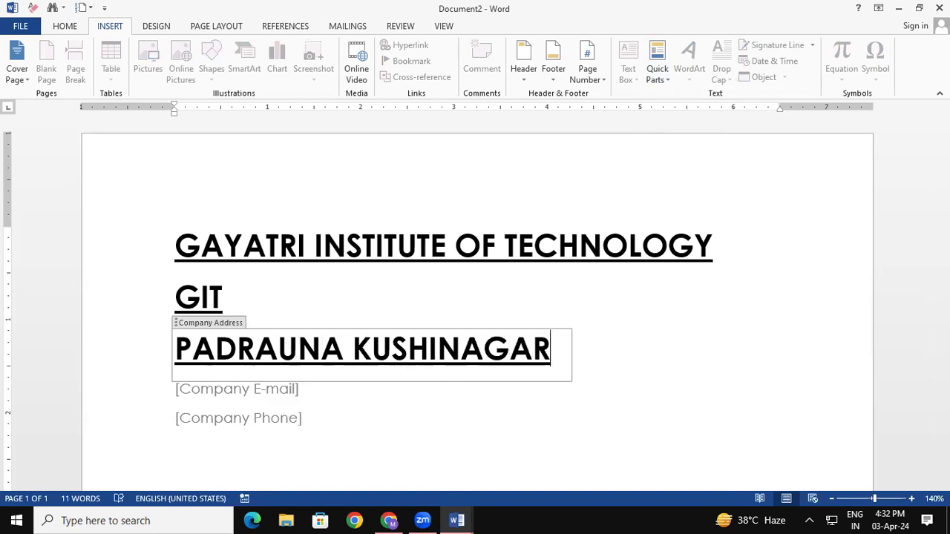
click(237, 394)
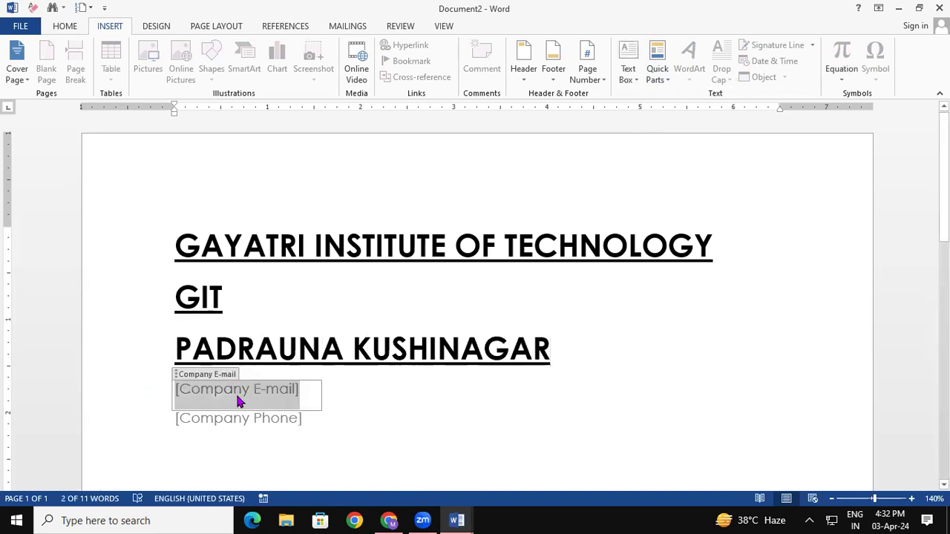
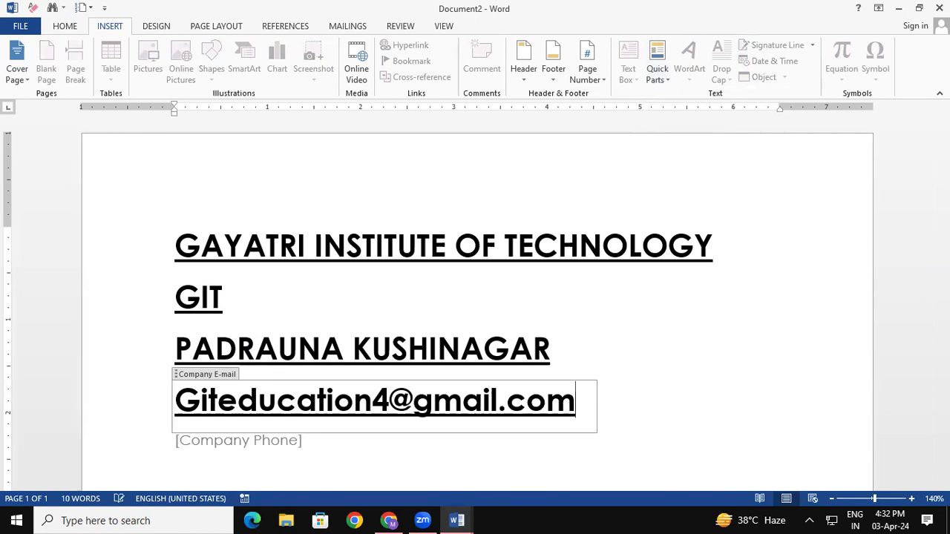
click(207, 404)
key(Left)
key(BackSpace)
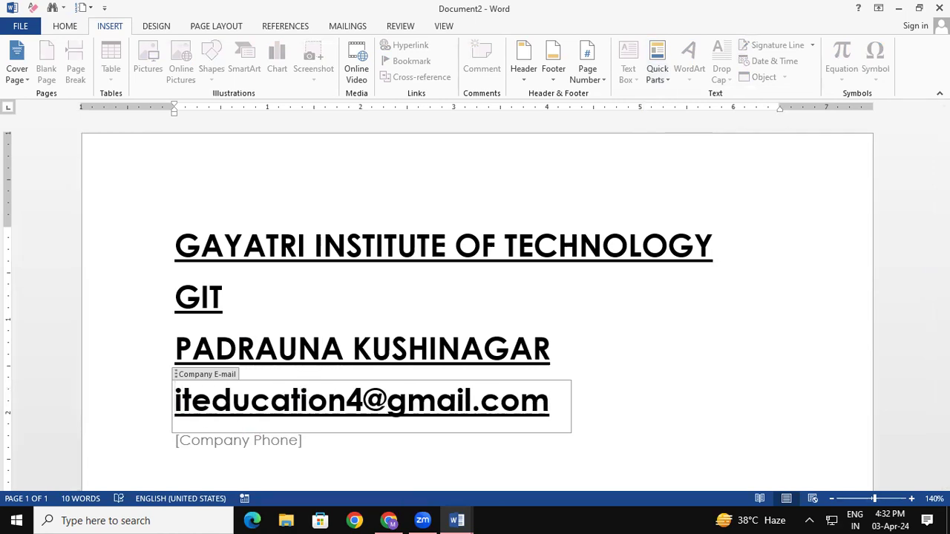
text(g)
click(943, 485)
click(944, 485)
click(944, 485)
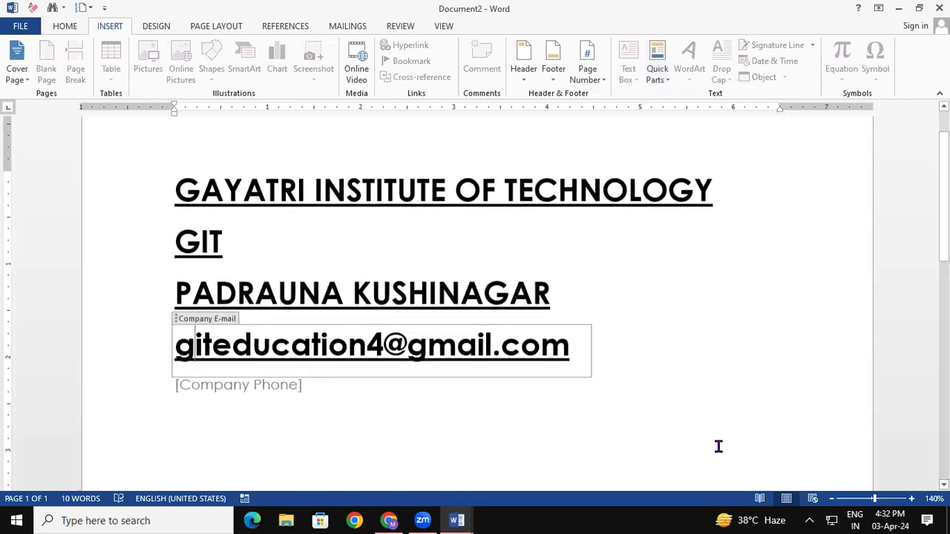
click(262, 392)
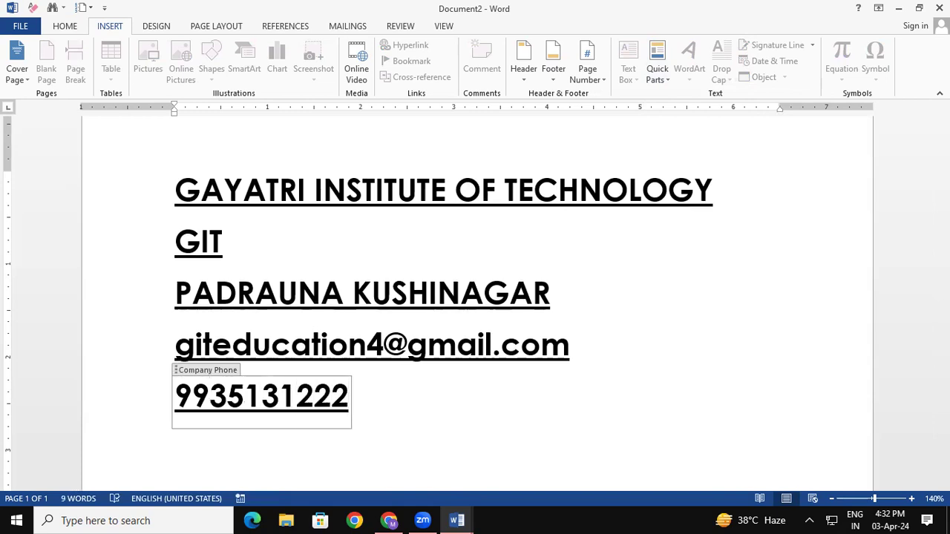
double_click(699, 373)
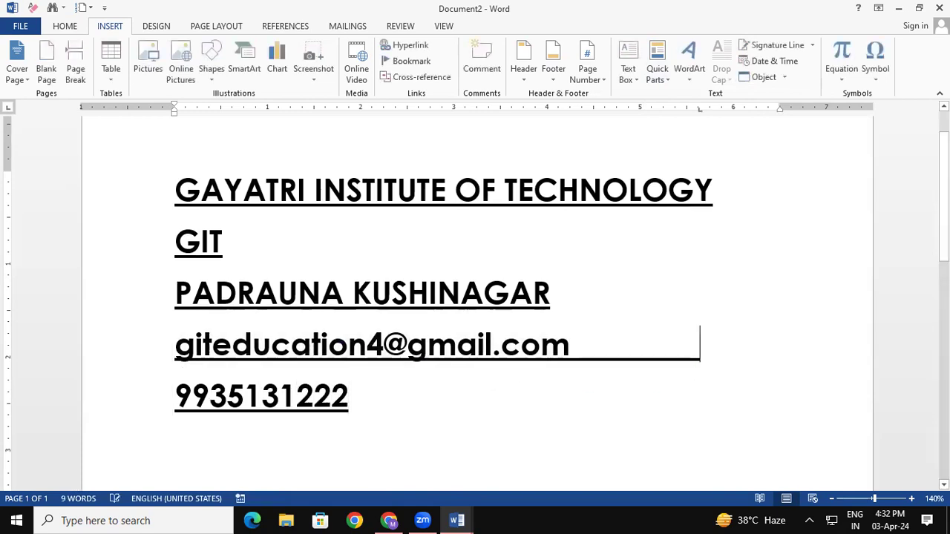
key(ctrl+z)
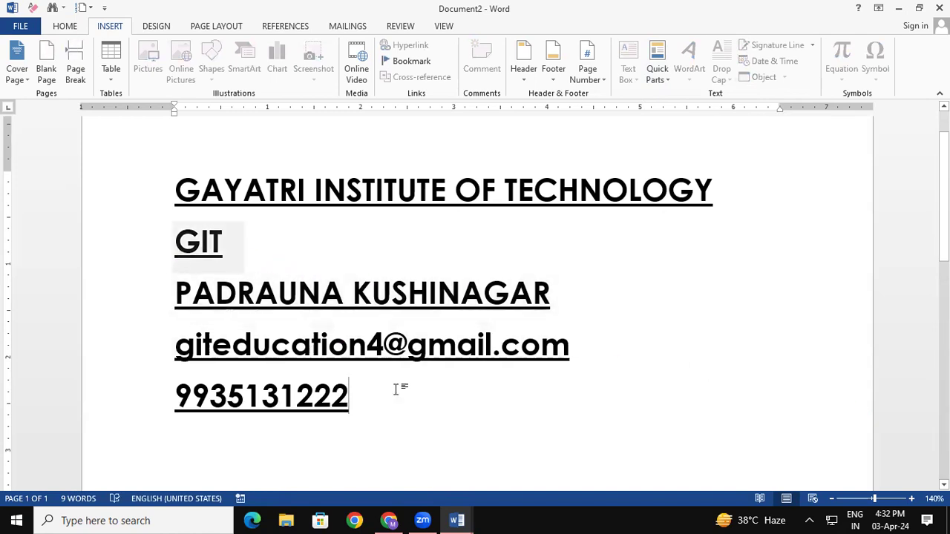
click(210, 245)
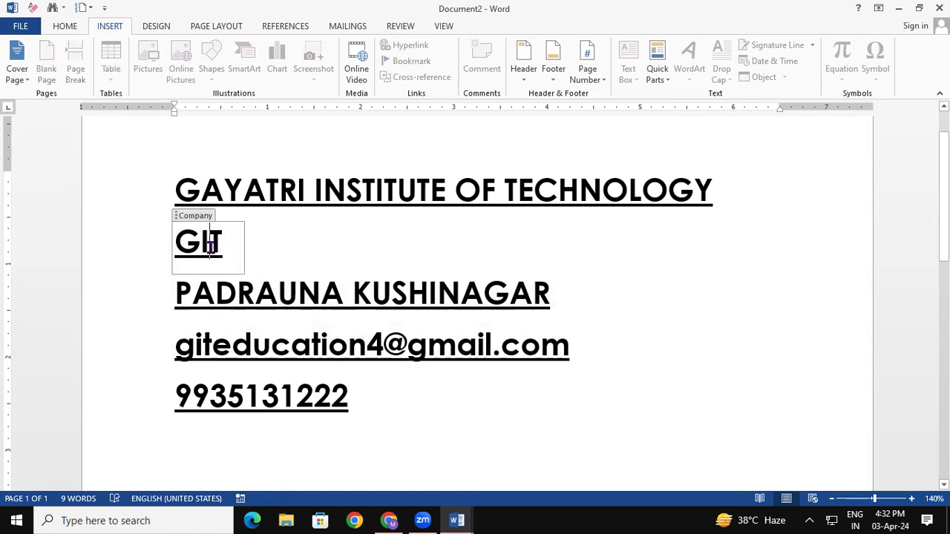
click(790, 339)
click(832, 266)
double_click(831, 266)
click(854, 398)
double_click(854, 398)
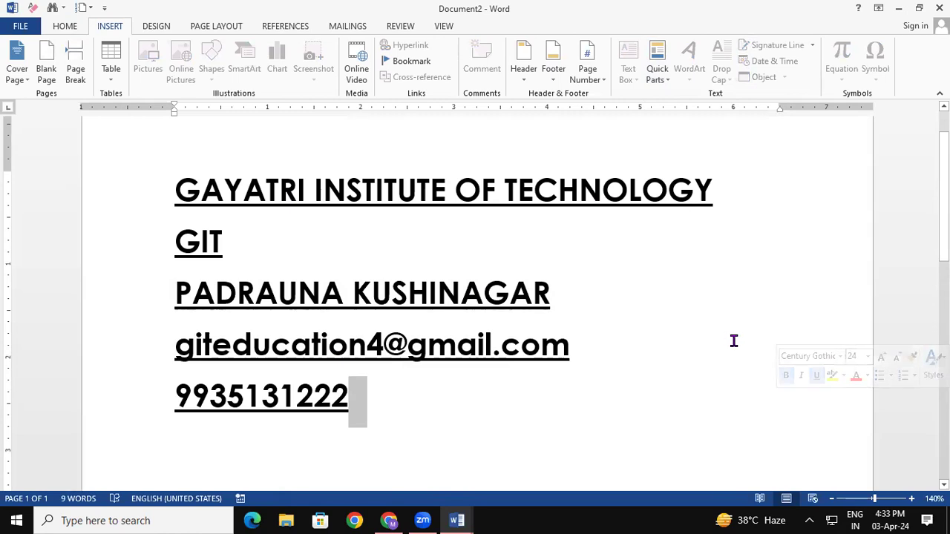
click(213, 242)
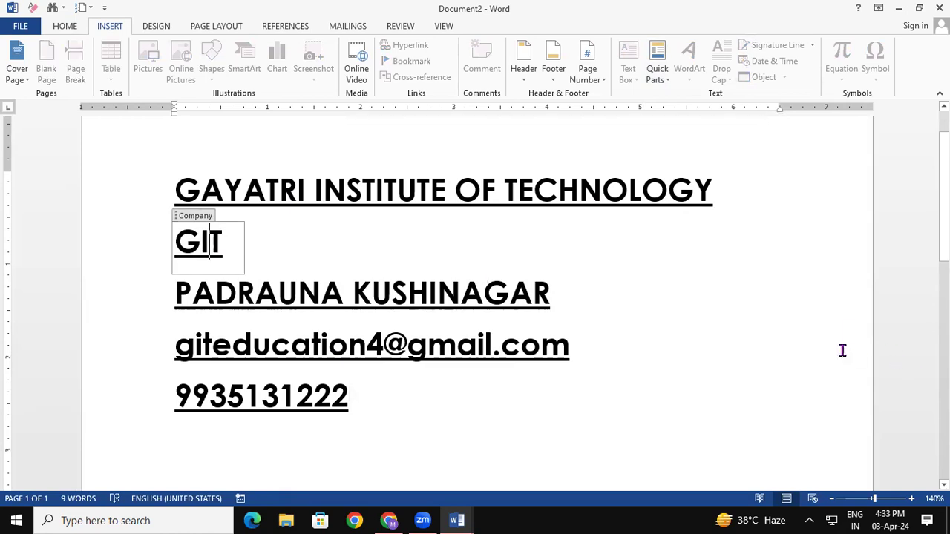
click(498, 299)
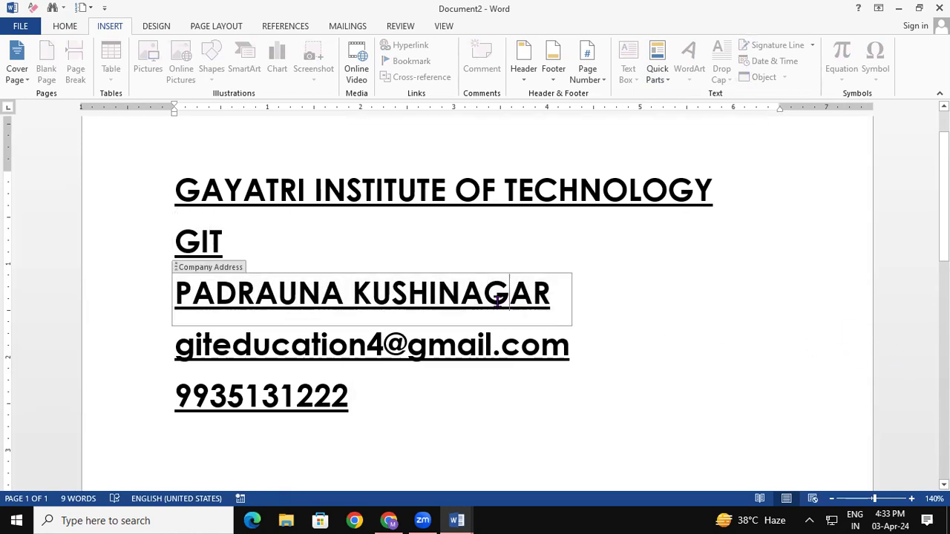
click(486, 349)
click(334, 401)
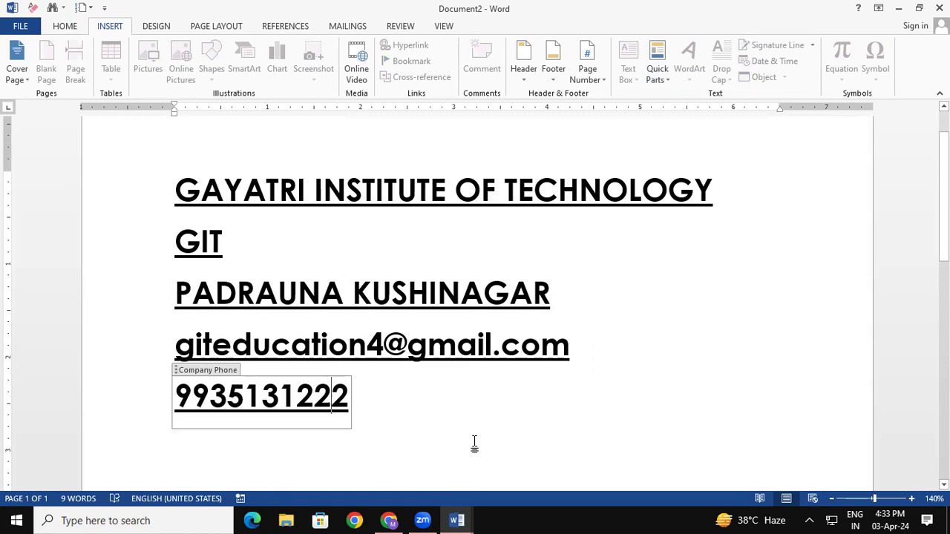
scroll(403, 305, down, 3)
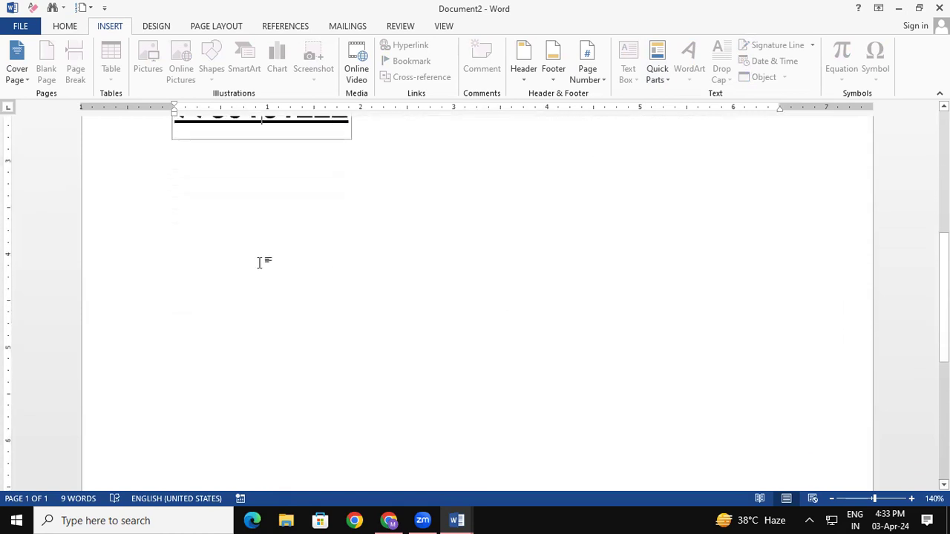
On a new line, insert the Company property field reading GIT, undoing its auto-expansion.
click(263, 260)
key(Return)
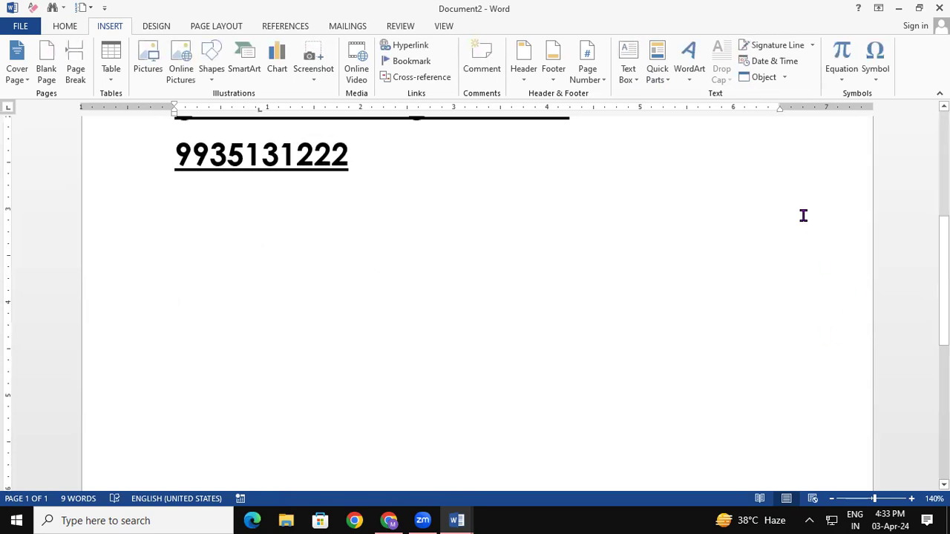
click(656, 74)
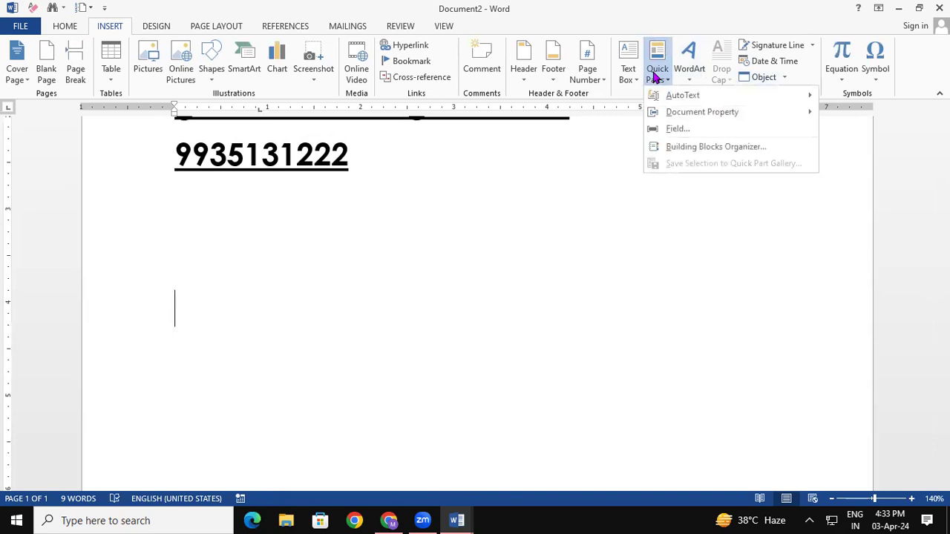
mouse_move(742, 118)
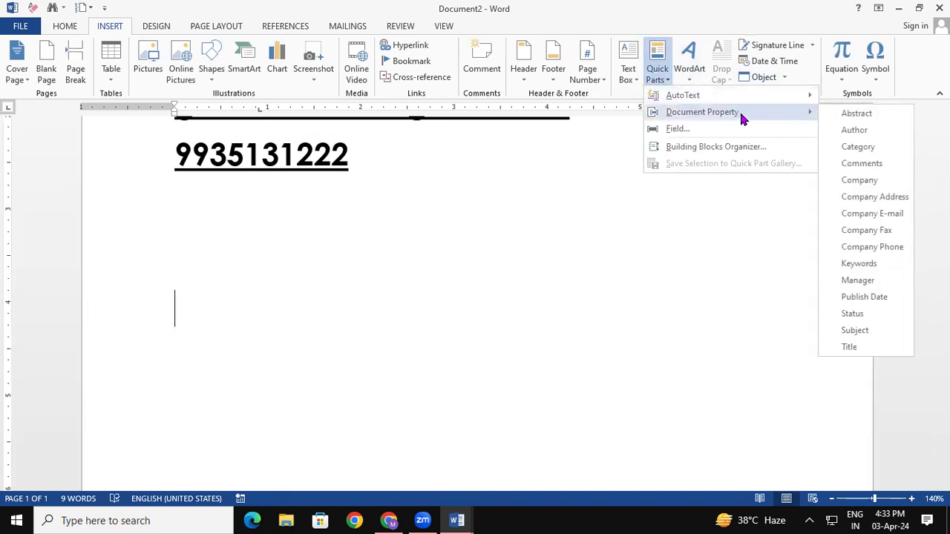
click(857, 180)
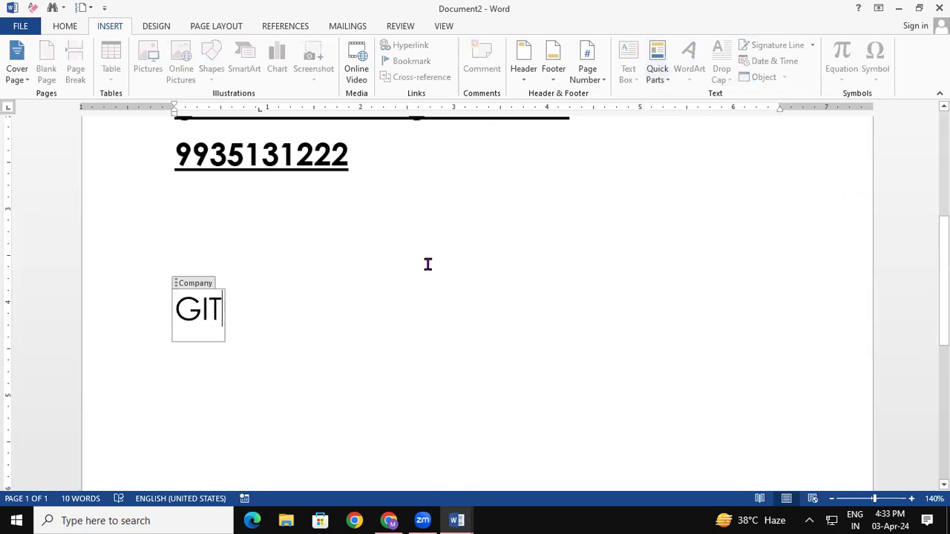
click(311, 310)
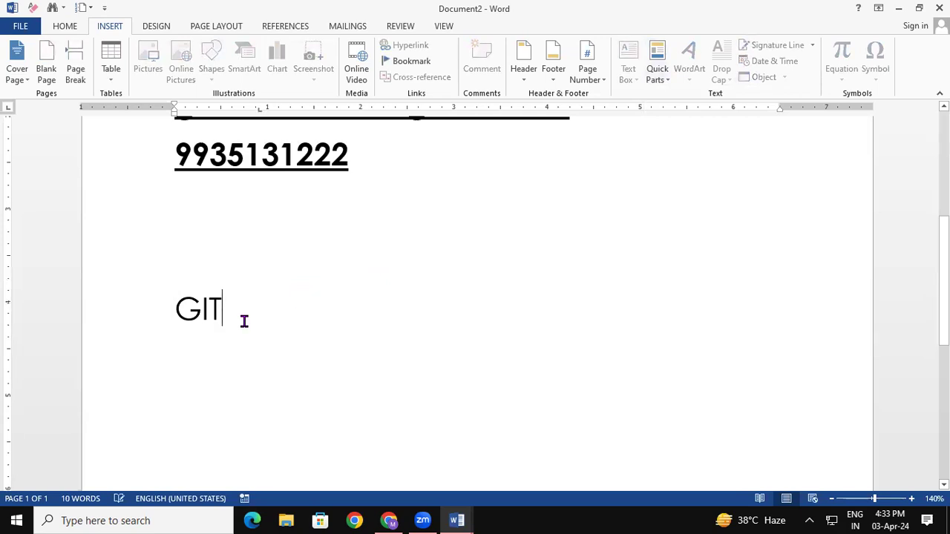
key(Return)
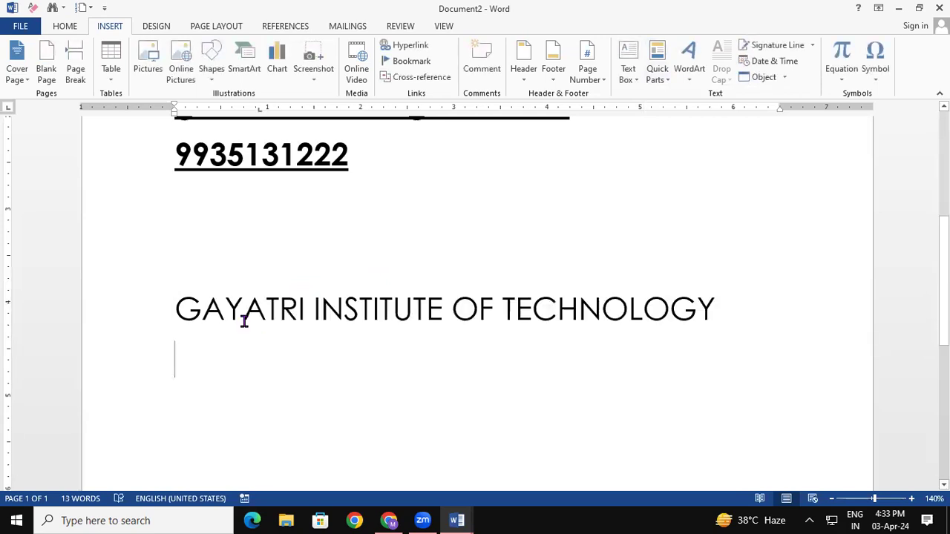
key(ctrl+z)
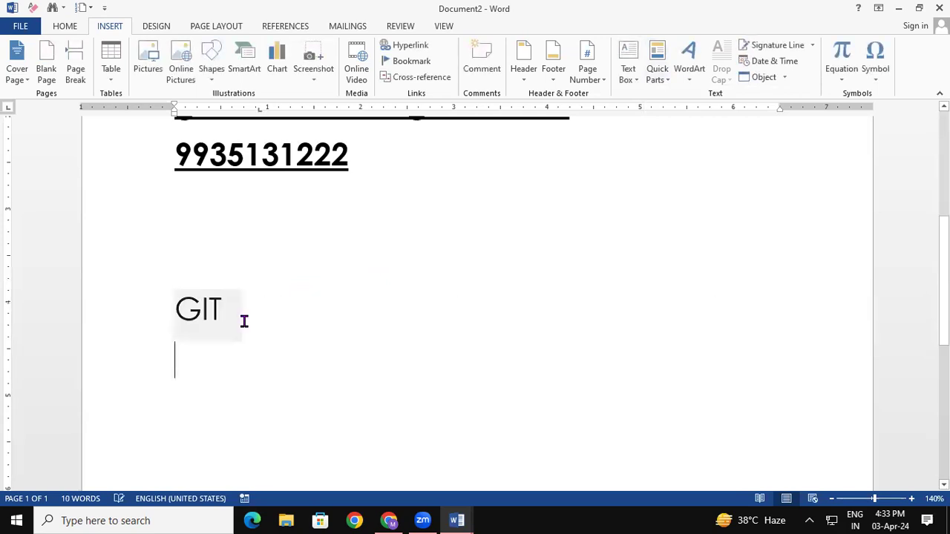
Add the Company Address property field on the line below GIT.
click(663, 72)
mouse_move(717, 115)
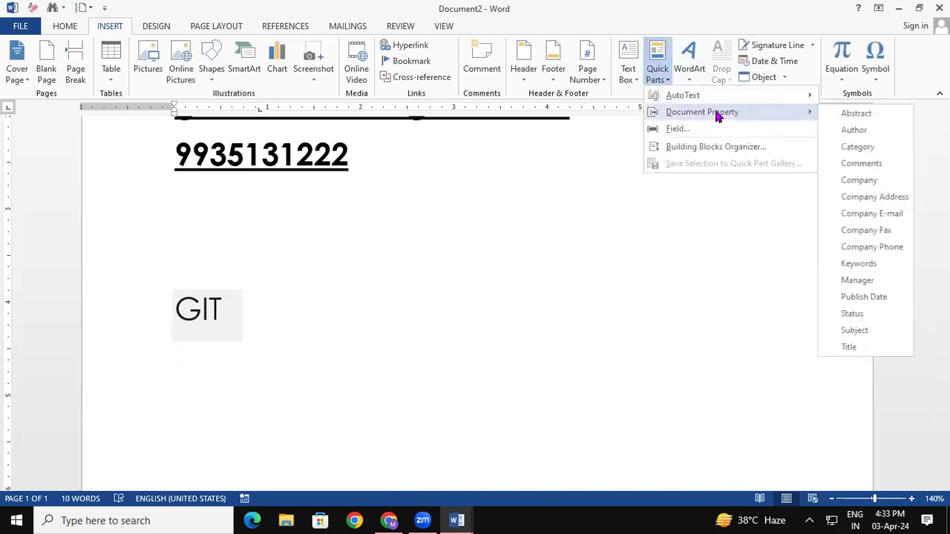
click(876, 197)
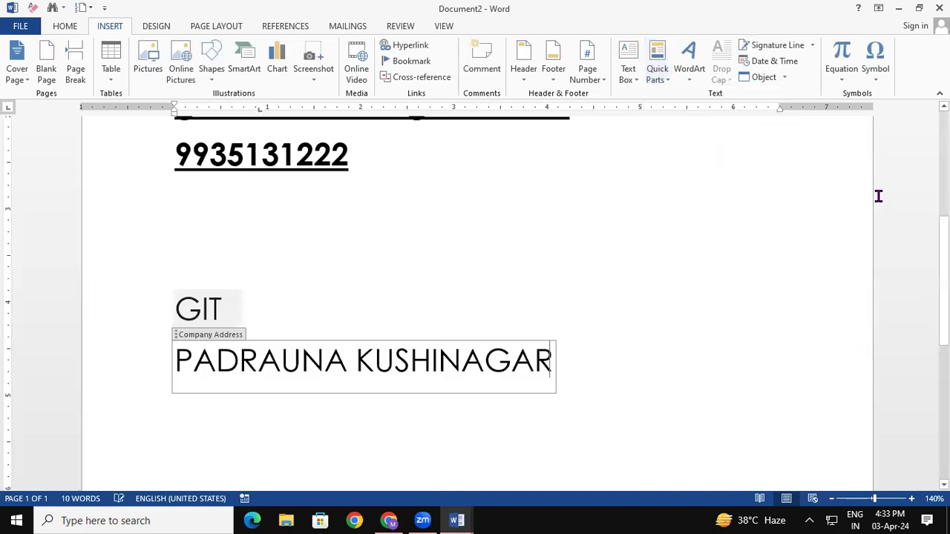
click(636, 347)
key(Return)
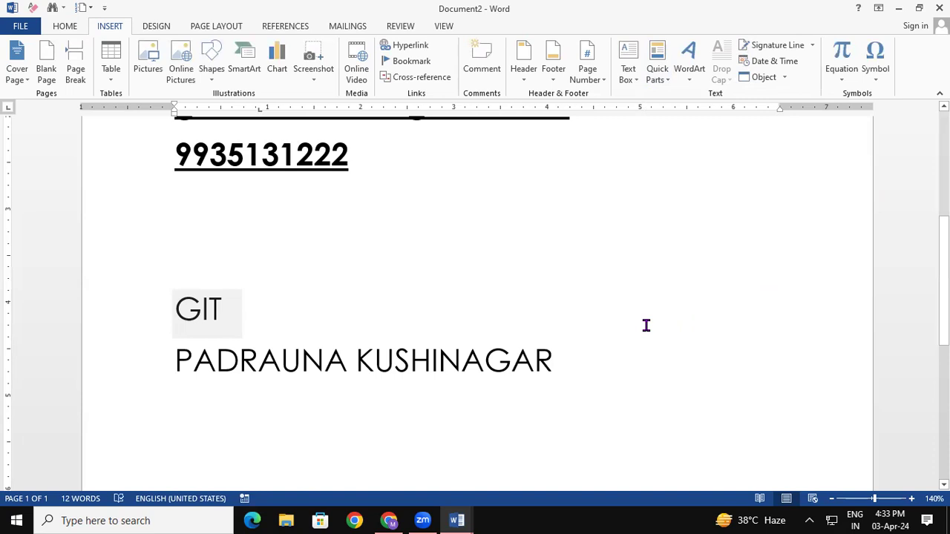
Add the Company E-mail and Company Phone property fields on separate lines below.
click(660, 78)
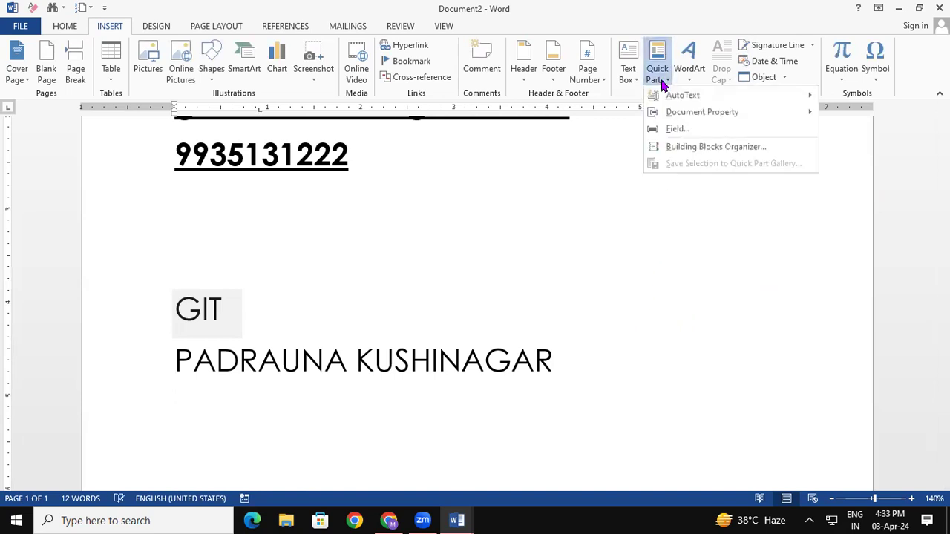
mouse_move(695, 117)
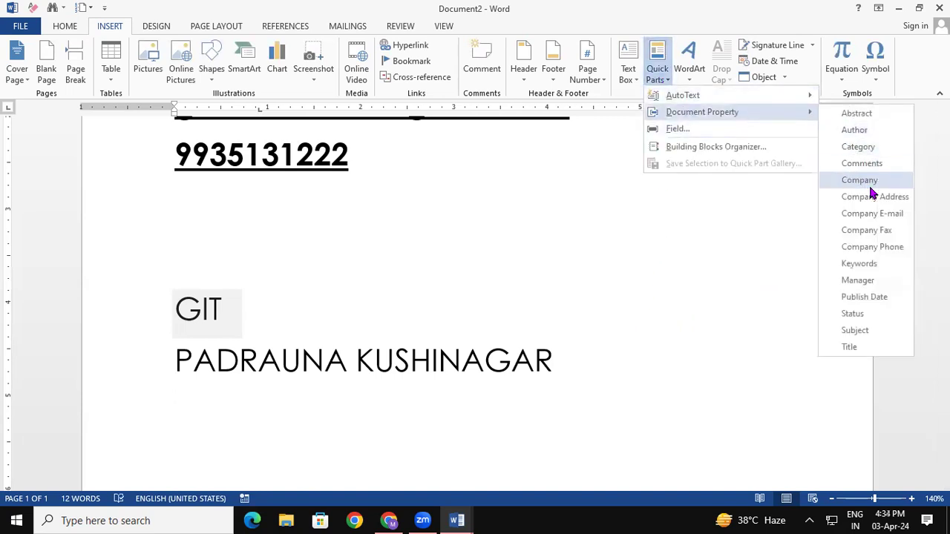
click(887, 216)
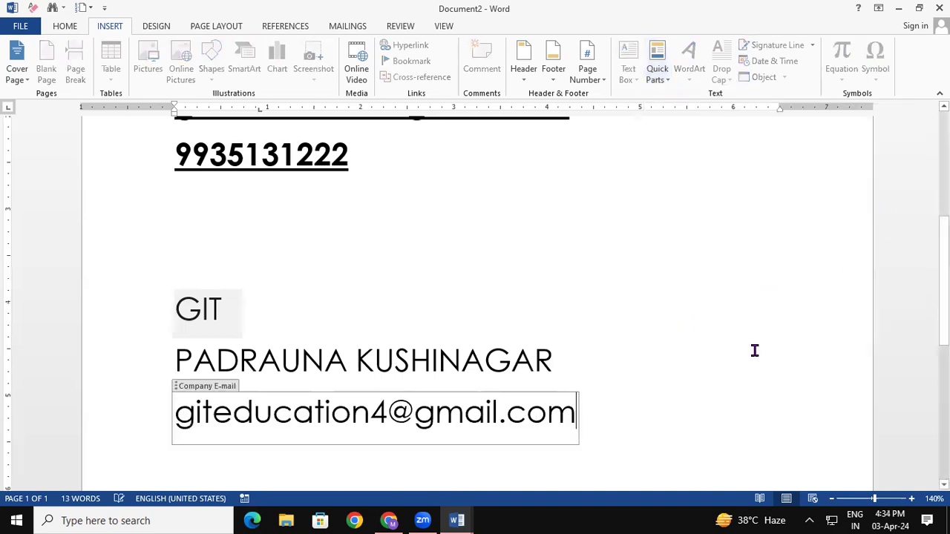
click(730, 411)
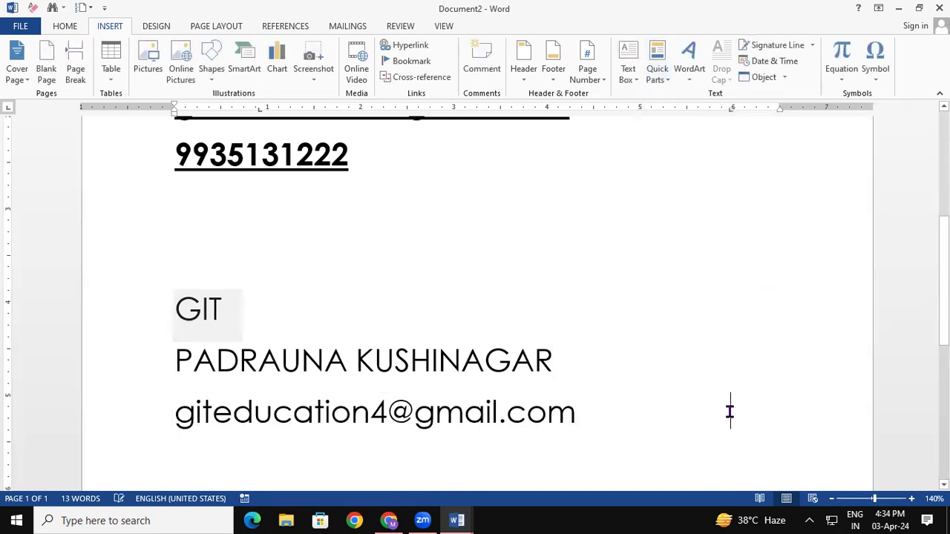
key(Return)
click(656, 79)
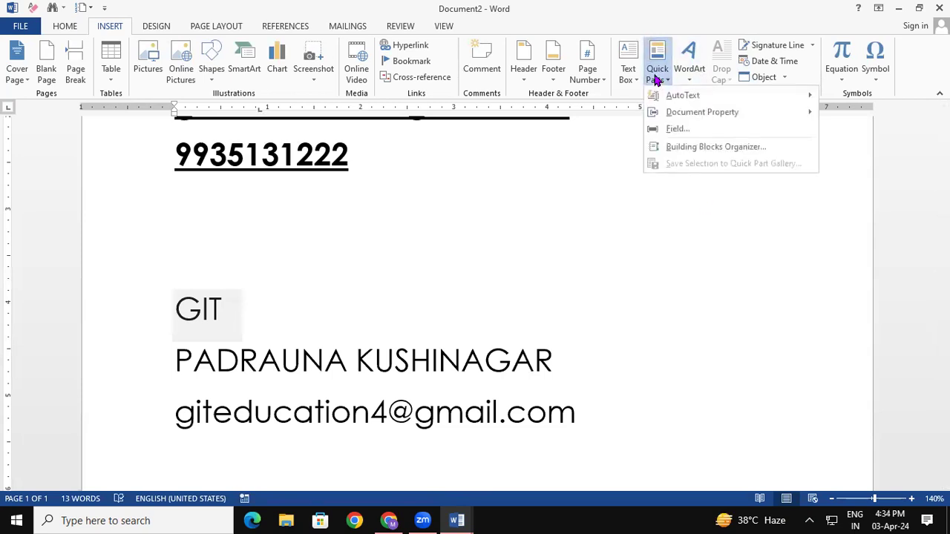
mouse_move(713, 114)
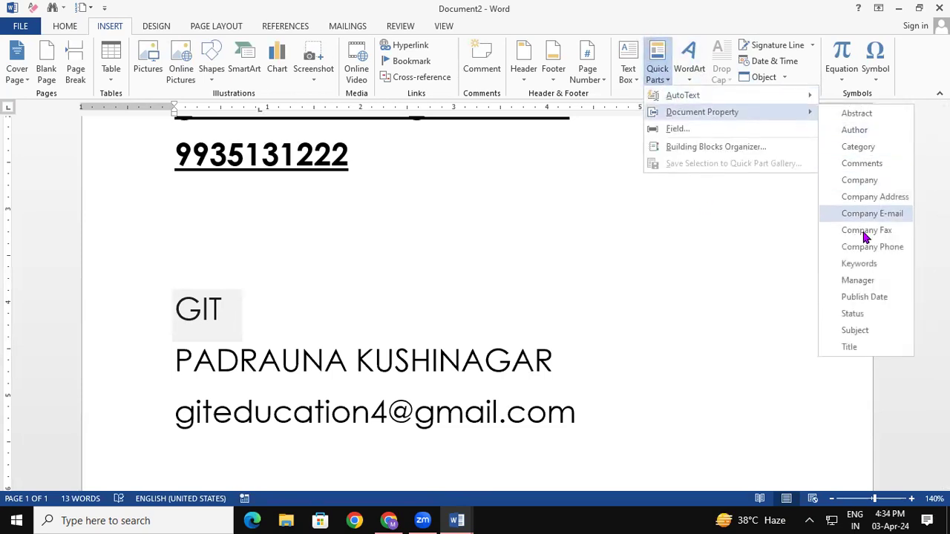
click(881, 249)
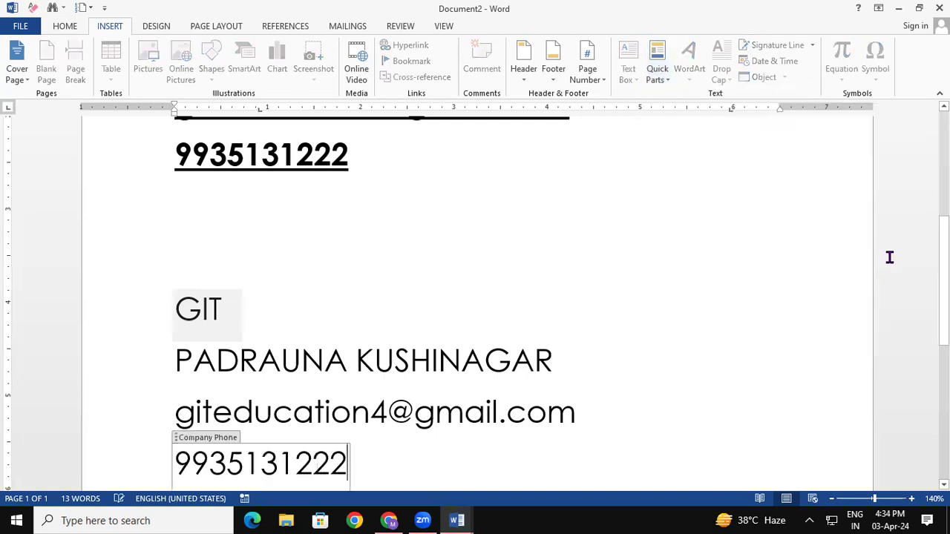
scroll(825, 329, down, 2)
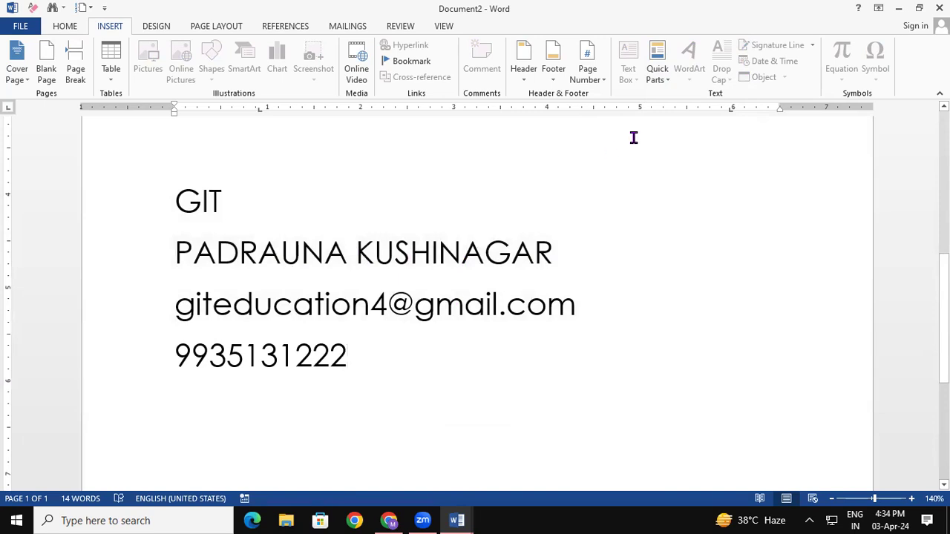
click(653, 77)
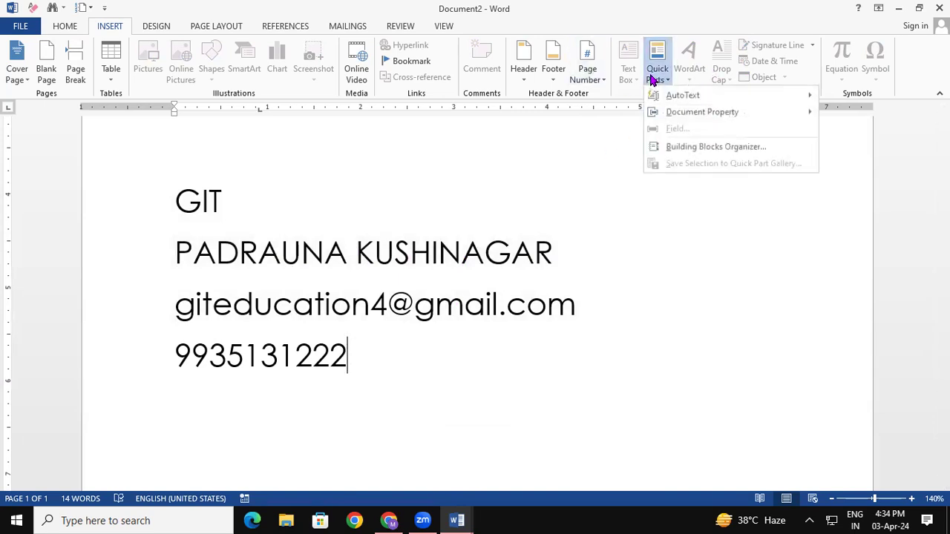
click(704, 154)
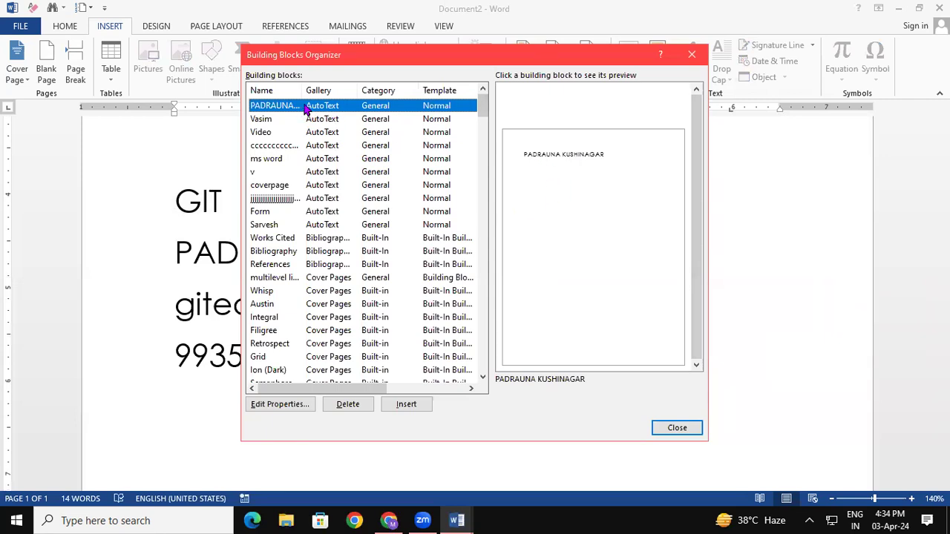
click(287, 186)
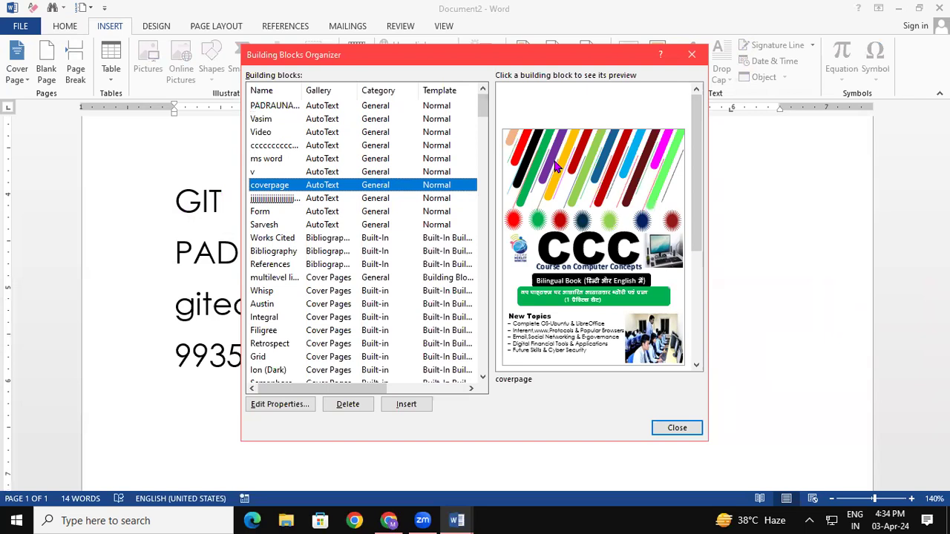
click(692, 54)
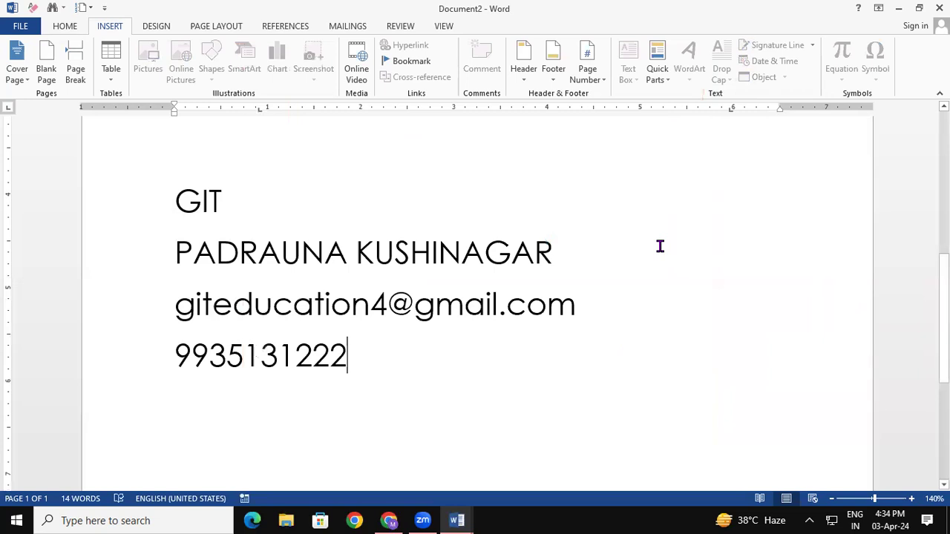
In a new Document3, insert the coverpage AutoText from Quick Parts, then undo it.
key(ctrl+n)
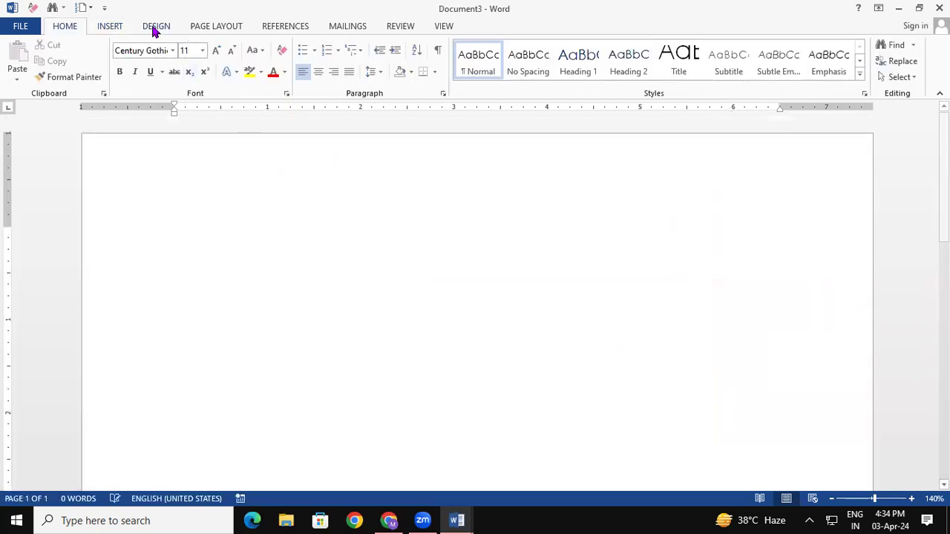
click(117, 29)
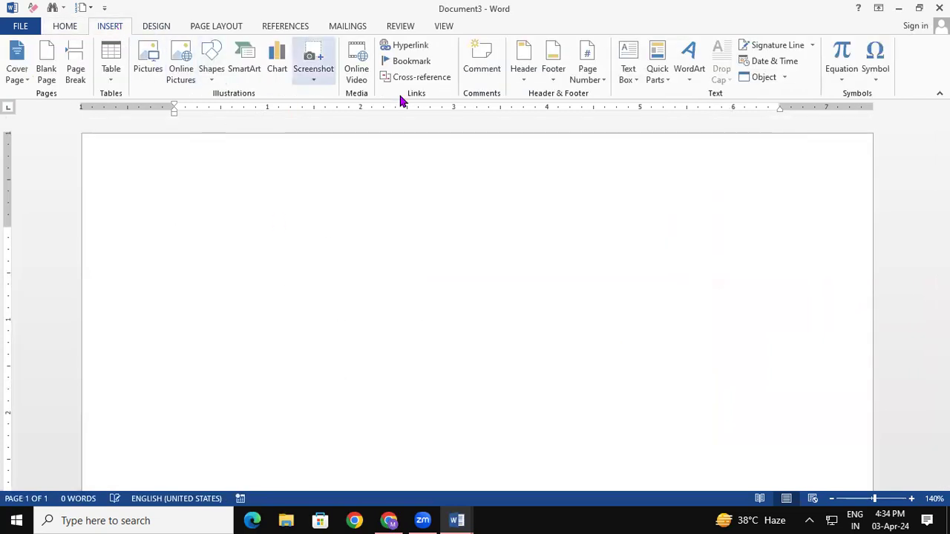
click(656, 50)
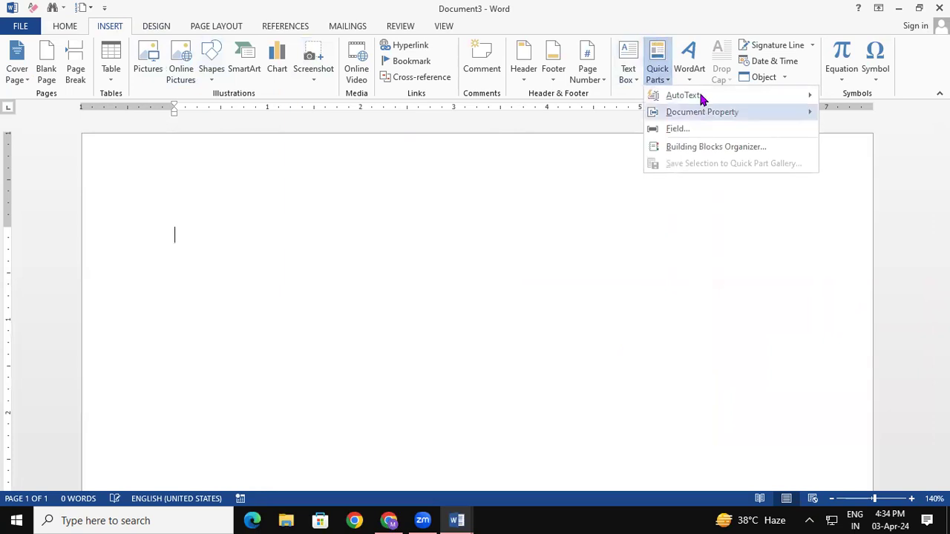
mouse_move(701, 100)
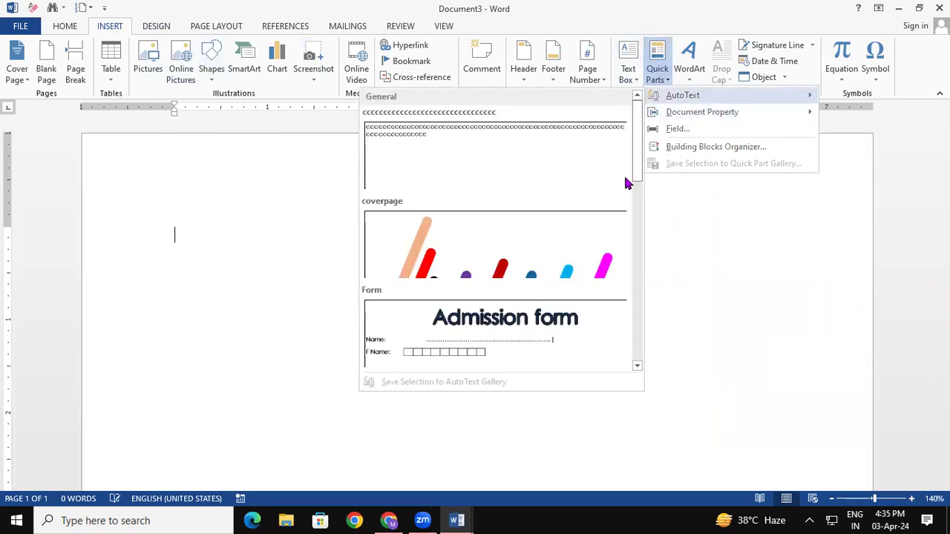
click(499, 264)
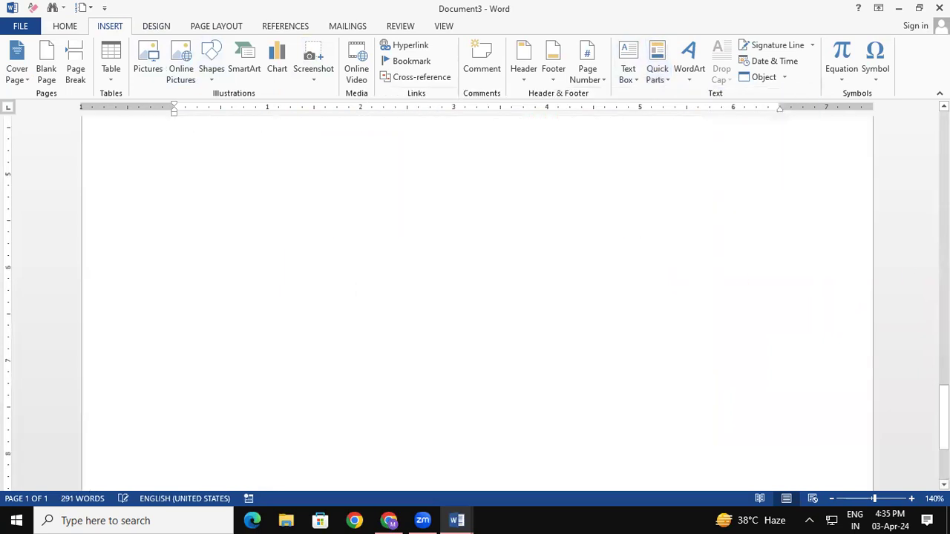
drag(943, 418, 944, 196)
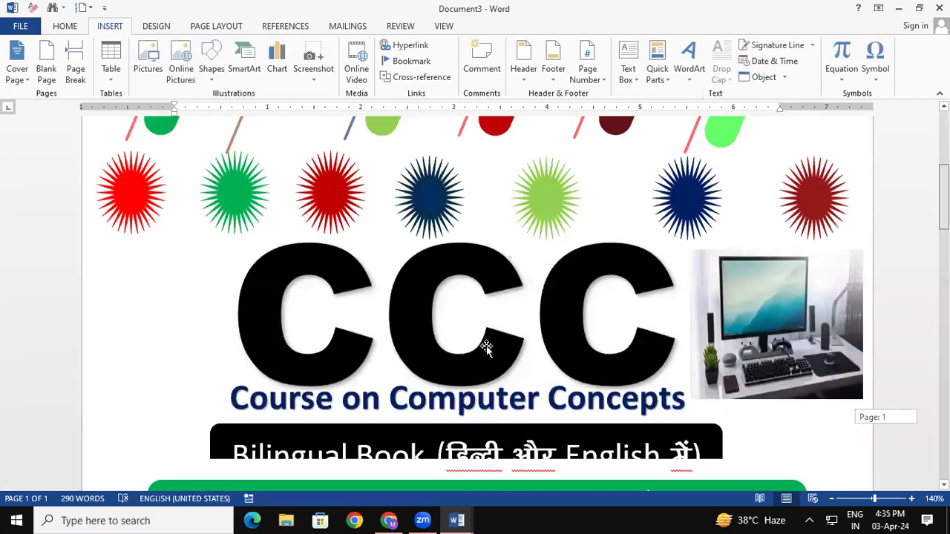
scroll(486, 345, up, 5)
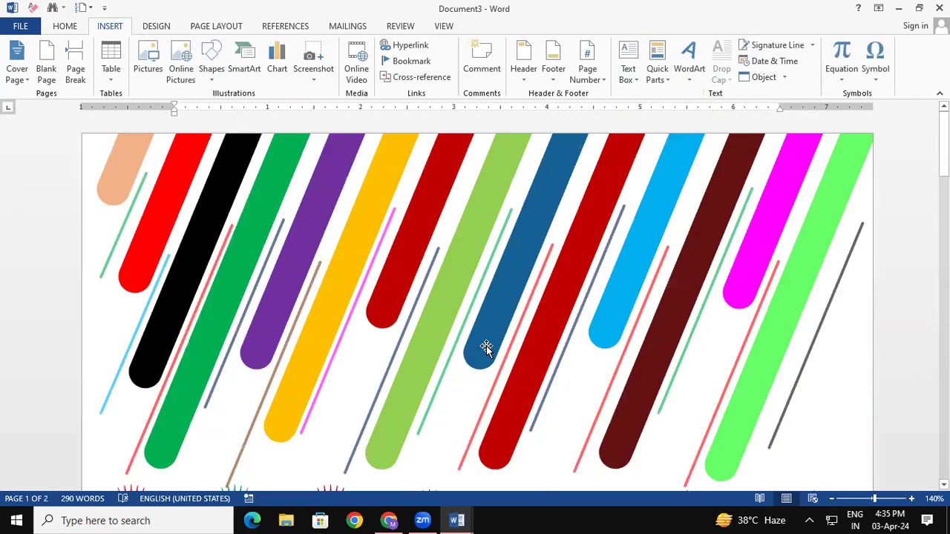
key(ctrl+z)
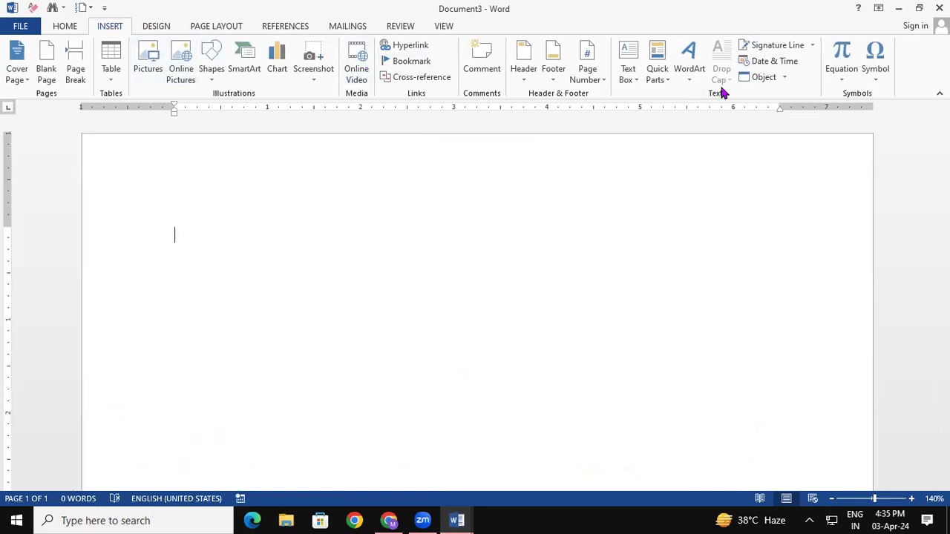
click(660, 79)
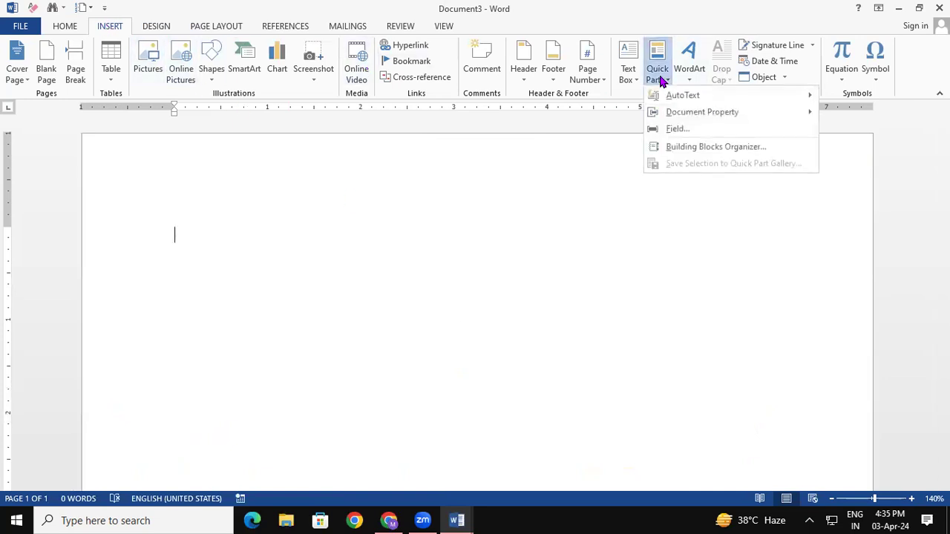
click(690, 135)
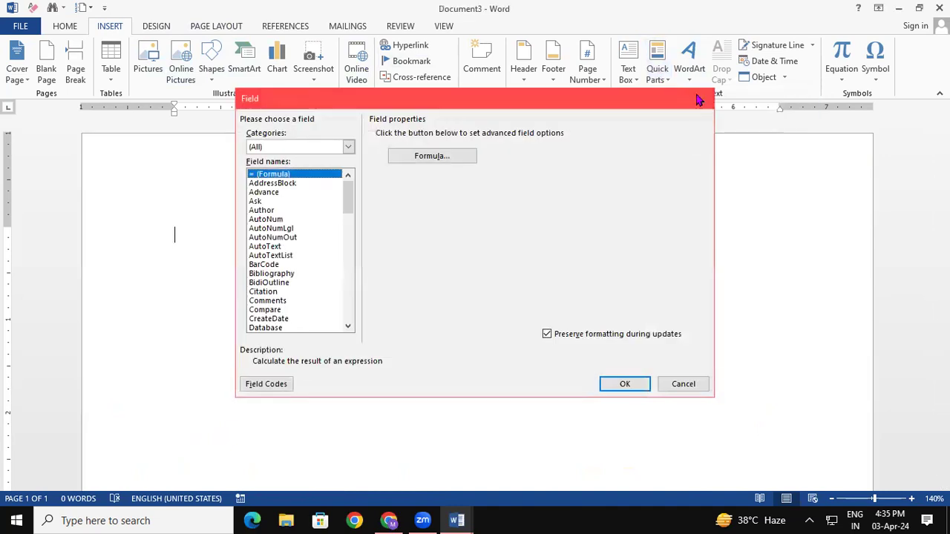
click(698, 98)
click(658, 74)
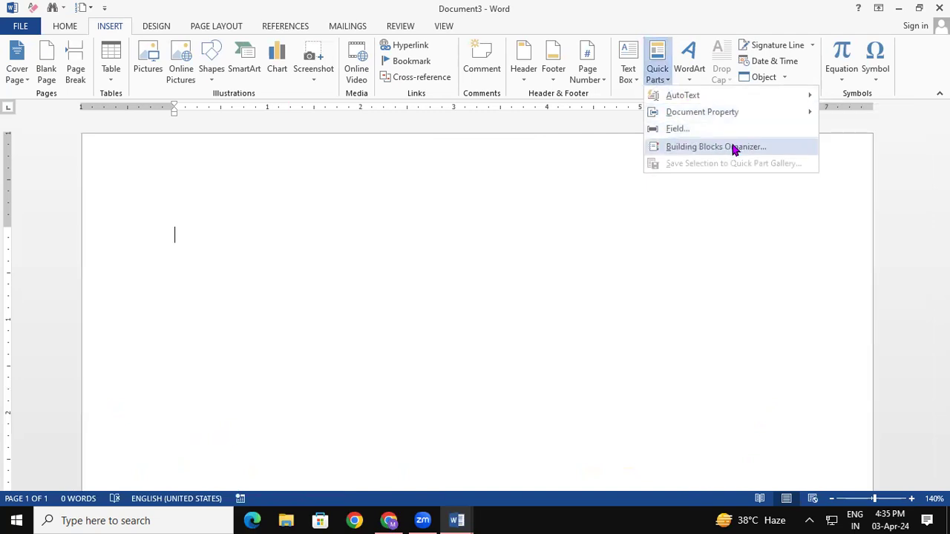
Insert the coverpage entry through the Building Blocks Organizer.
click(734, 149)
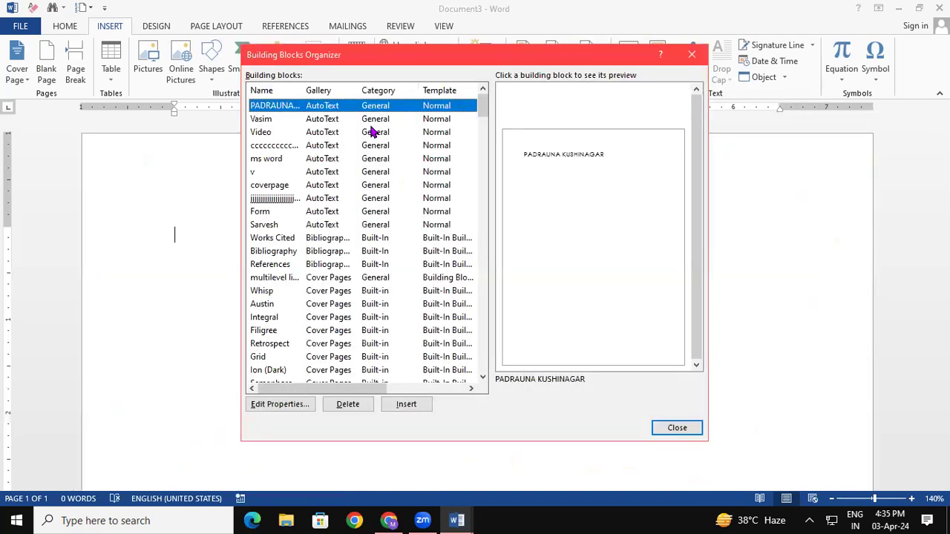
click(279, 186)
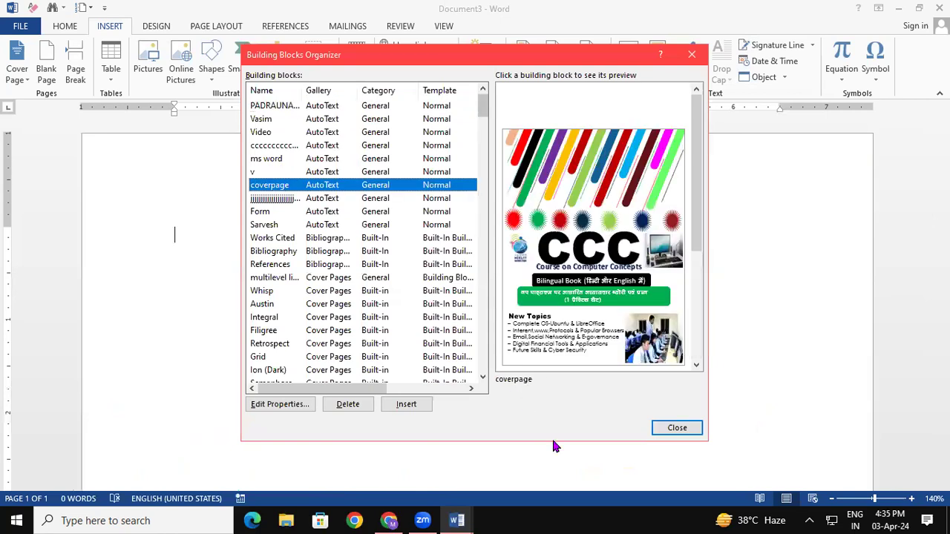
click(405, 405)
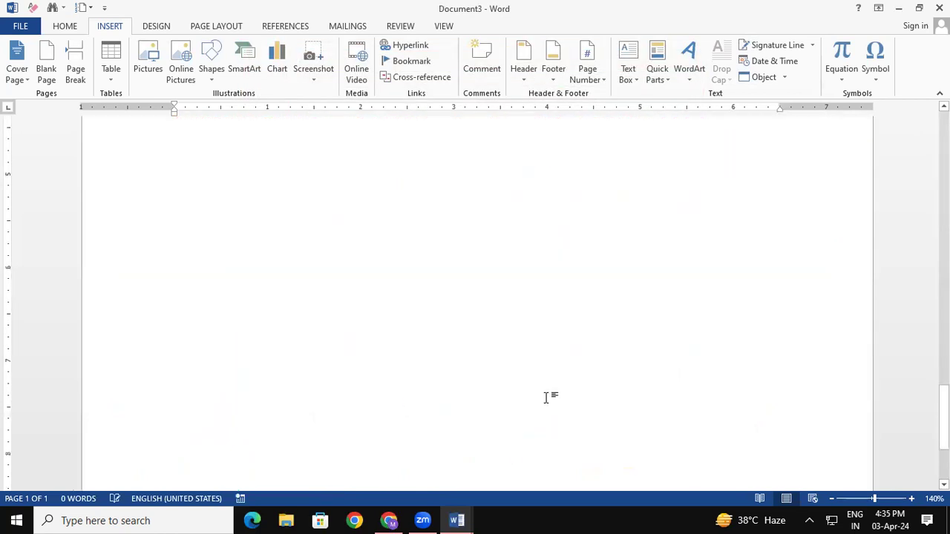
drag(945, 424, 944, 170)
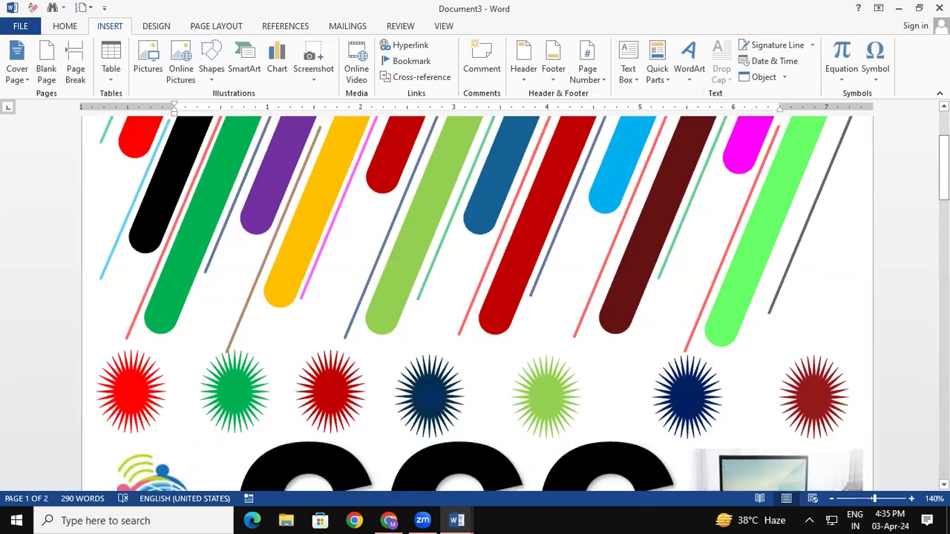
Dismiss the Quick Parts list and start another blank document.
click(658, 65)
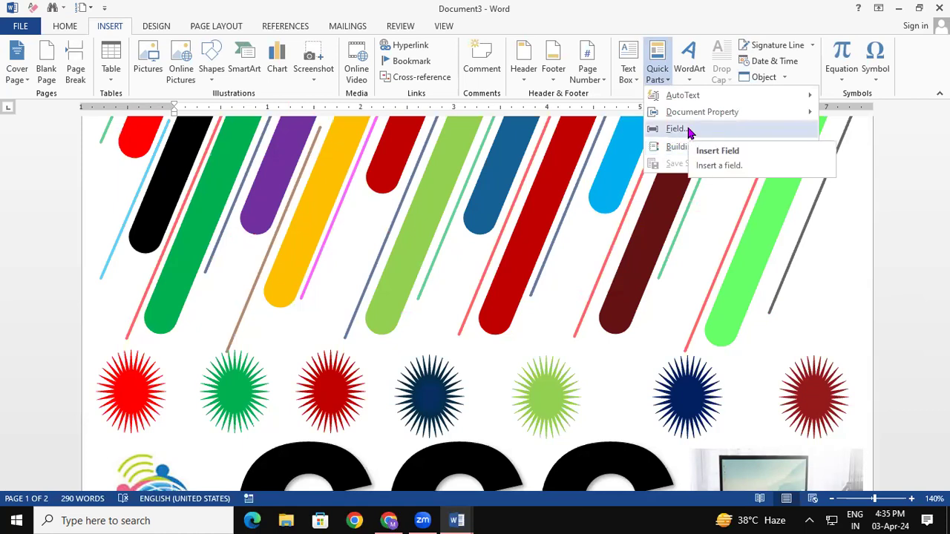
click(812, 308)
key(ctrl+n)
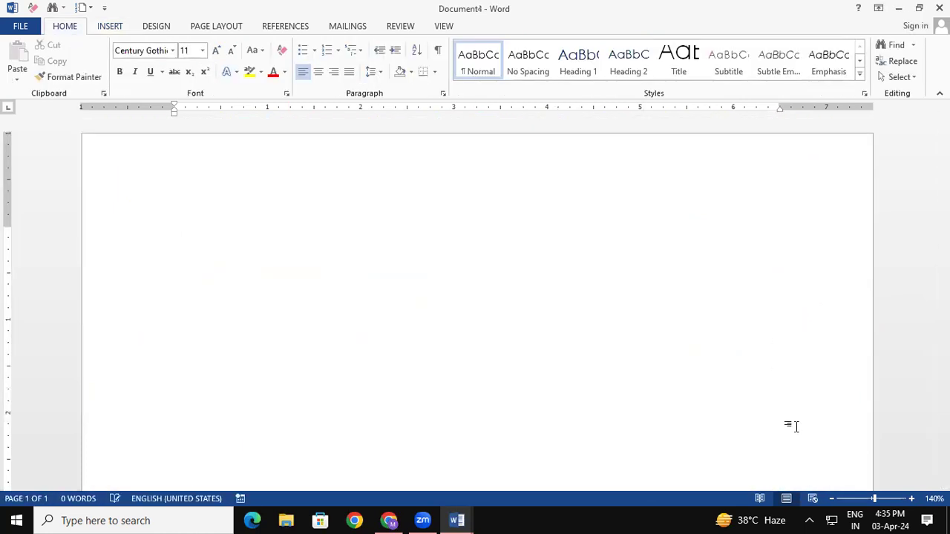
Insert a 7-column, 4-row table from the Table grid.
click(115, 28)
click(110, 71)
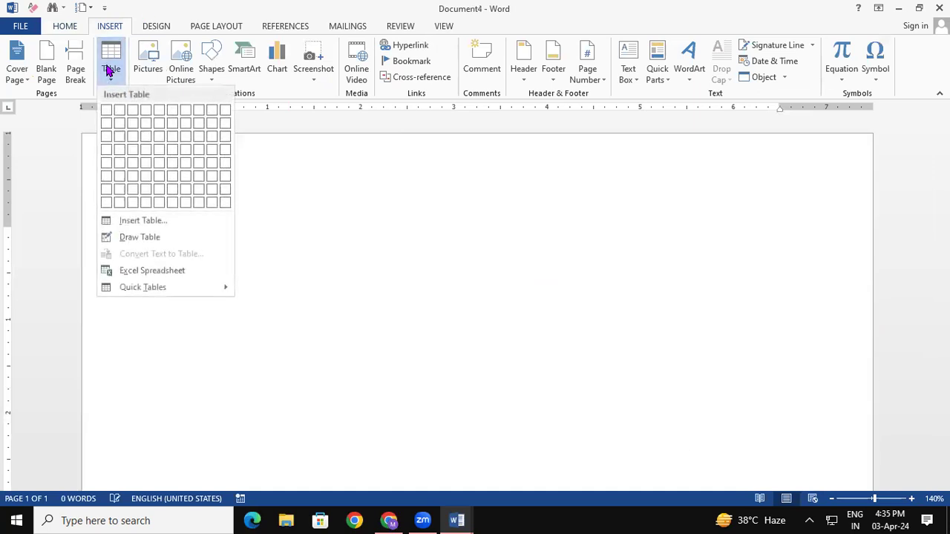
click(187, 149)
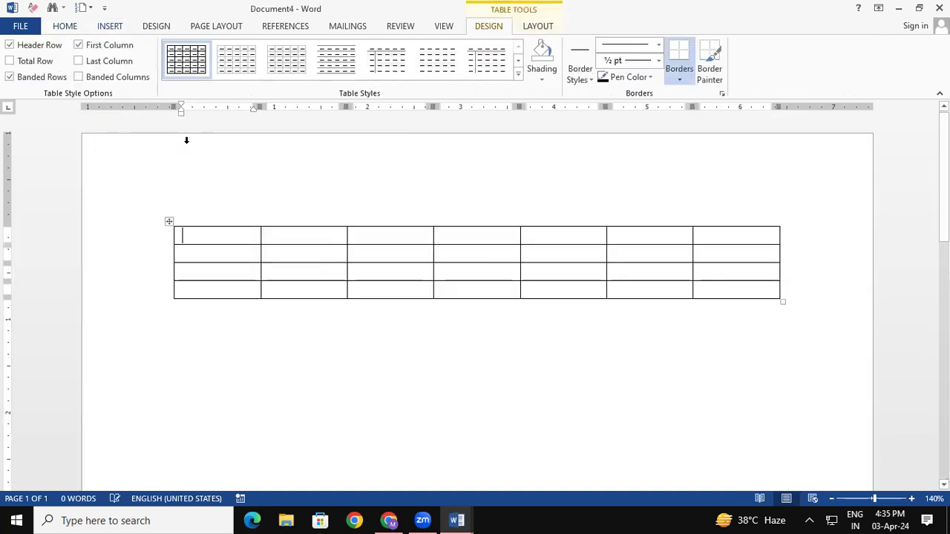
Fill the table's first row with 45, 45, 65, 85, 65 and 200.
text(45)
key(Down)
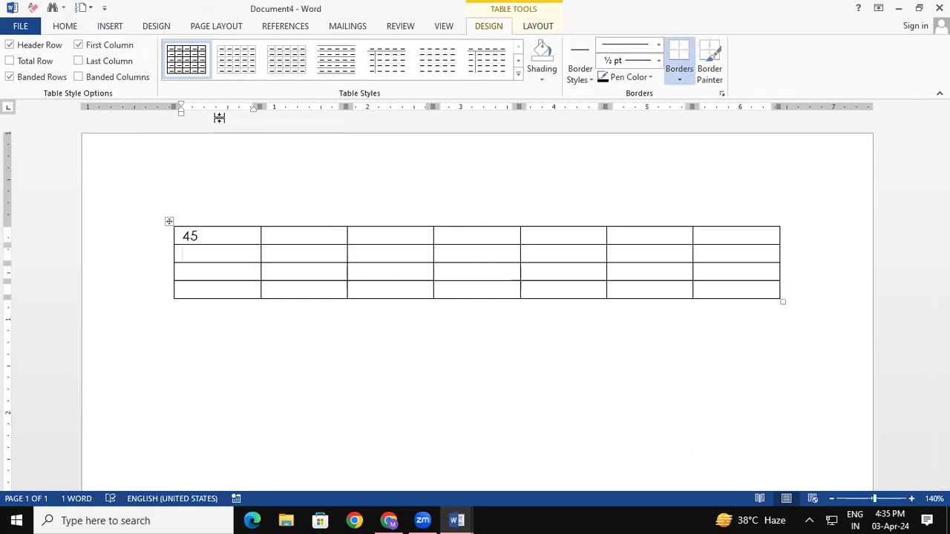
key(Tab)
text(45)
key(Tab)
text(65)
key(Tab)
text(85)
key(Tab)
text(65)
key(Tab)
text(200)
key(Tab)
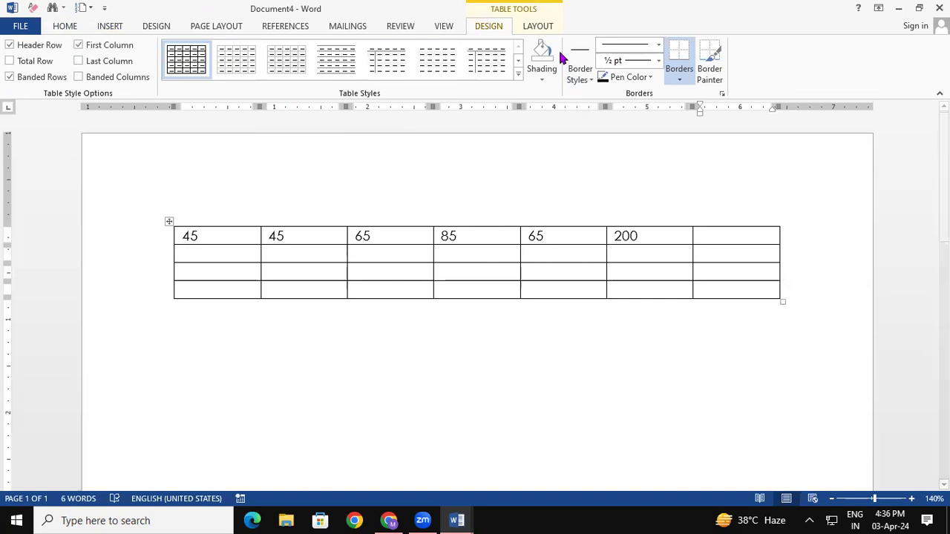
click(539, 27)
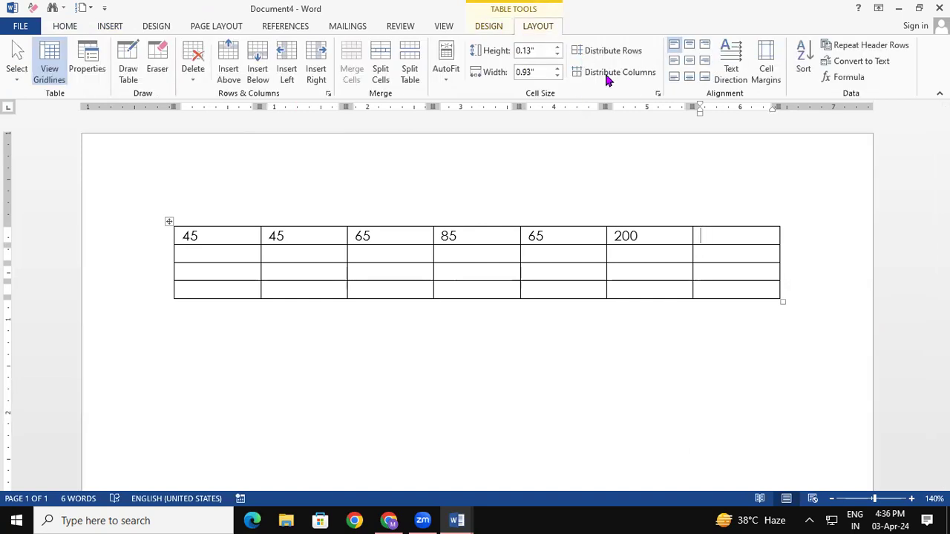
click(848, 78)
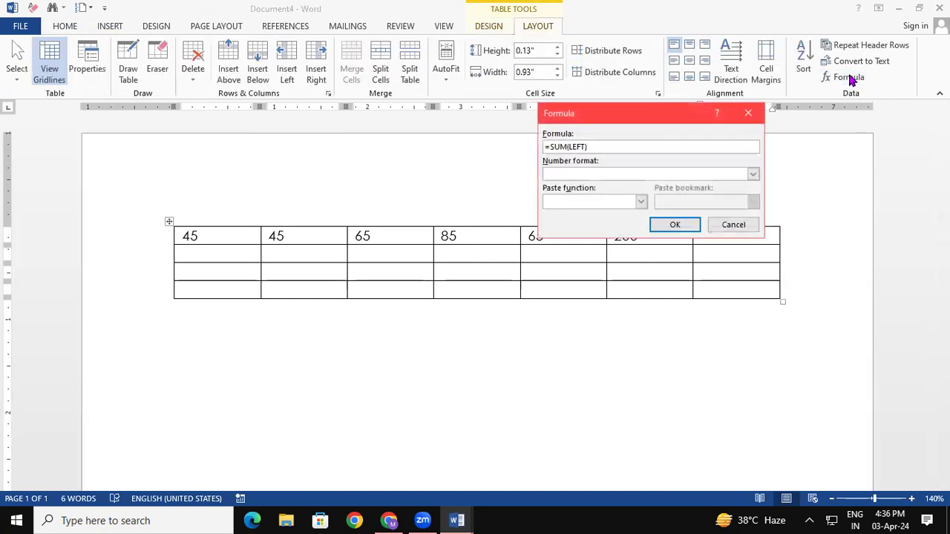
click(677, 227)
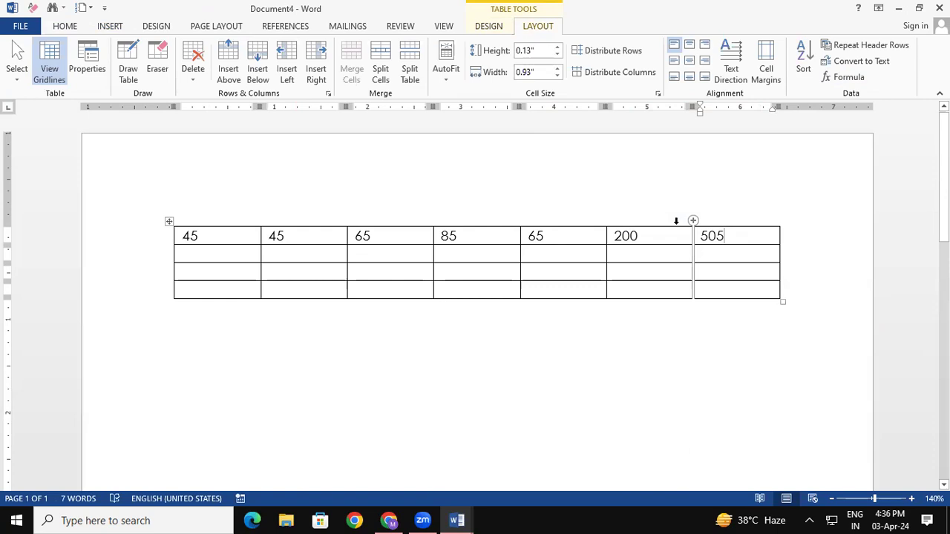
key(shift+Home)
key(BackSpace)
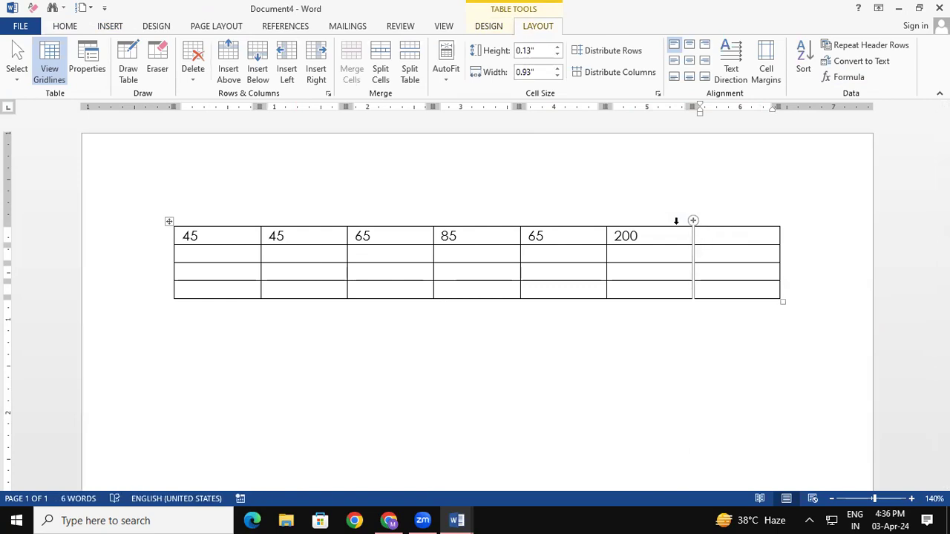
click(108, 27)
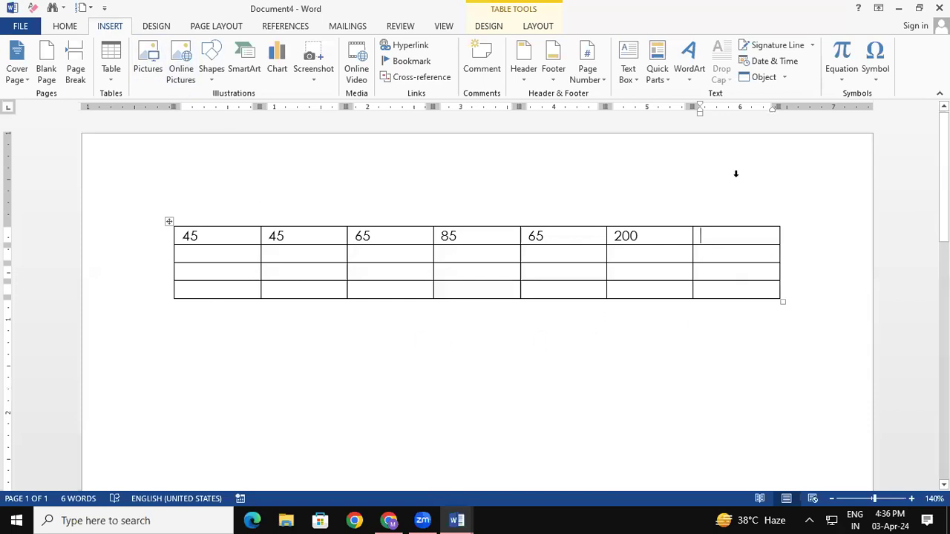
click(658, 70)
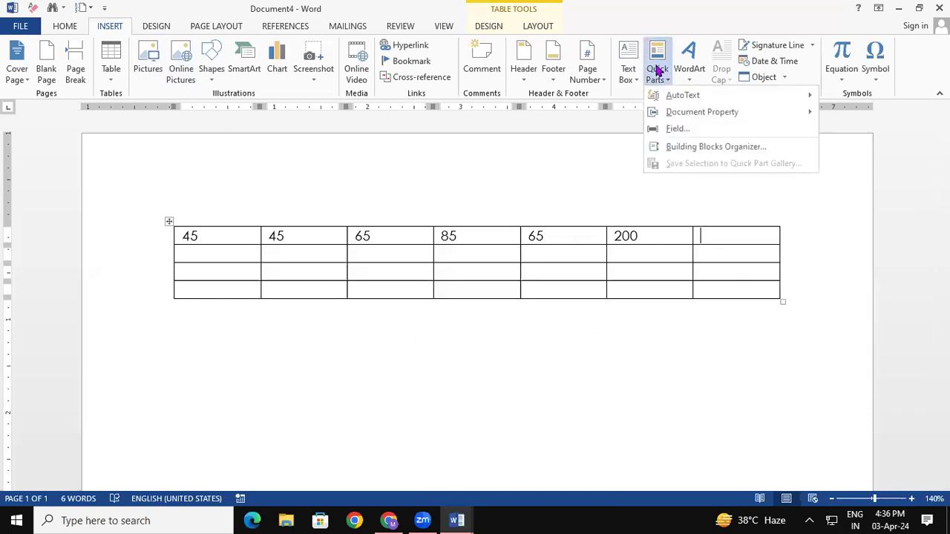
click(698, 130)
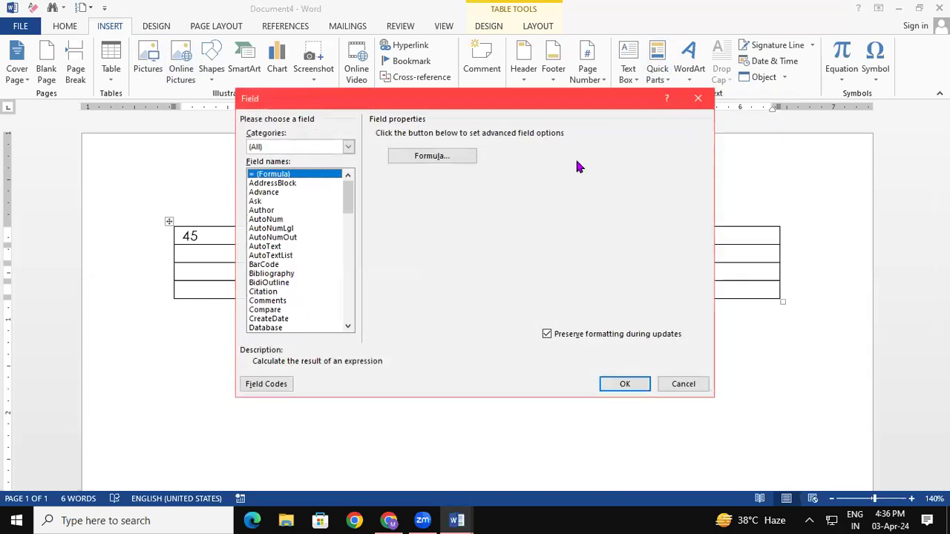
click(623, 384)
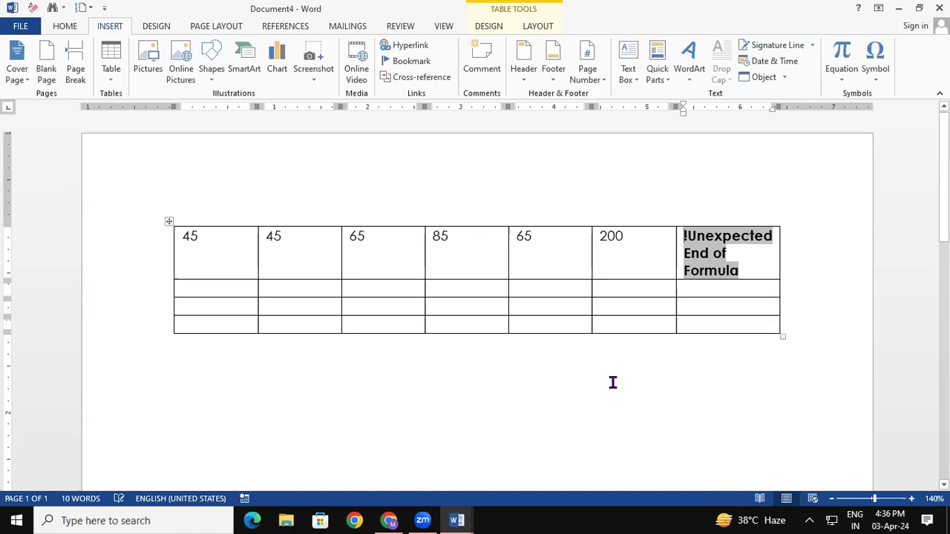
click(748, 270)
key(BackSpace)
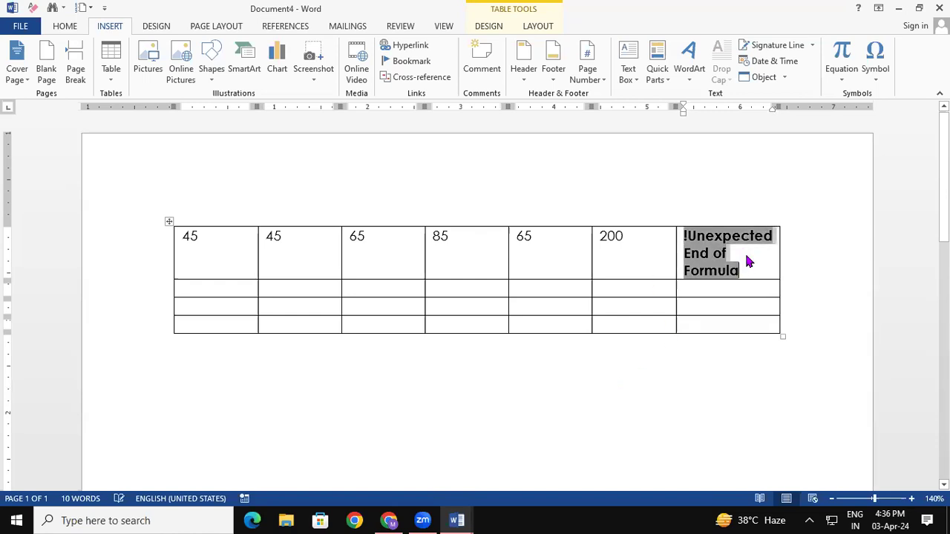
key(BackSpace)
click(732, 288)
click(735, 240)
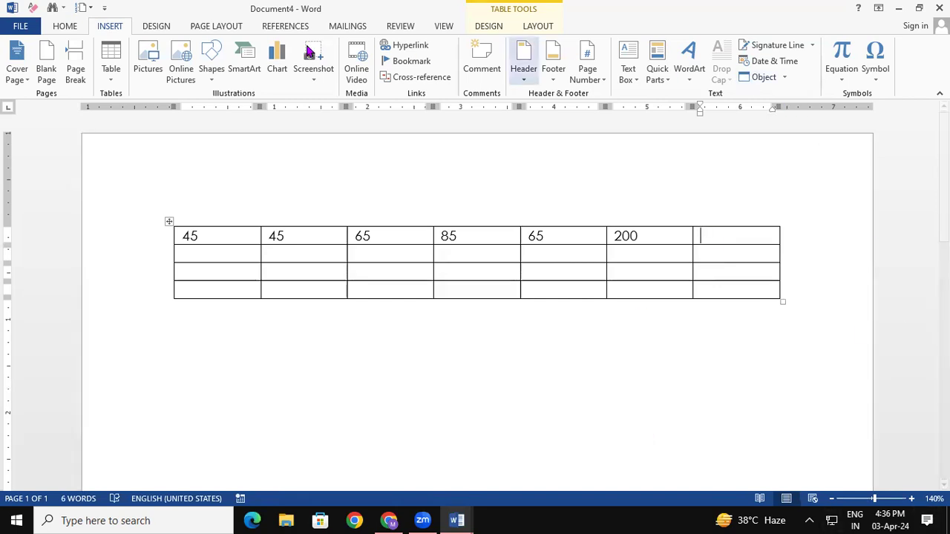
click(660, 81)
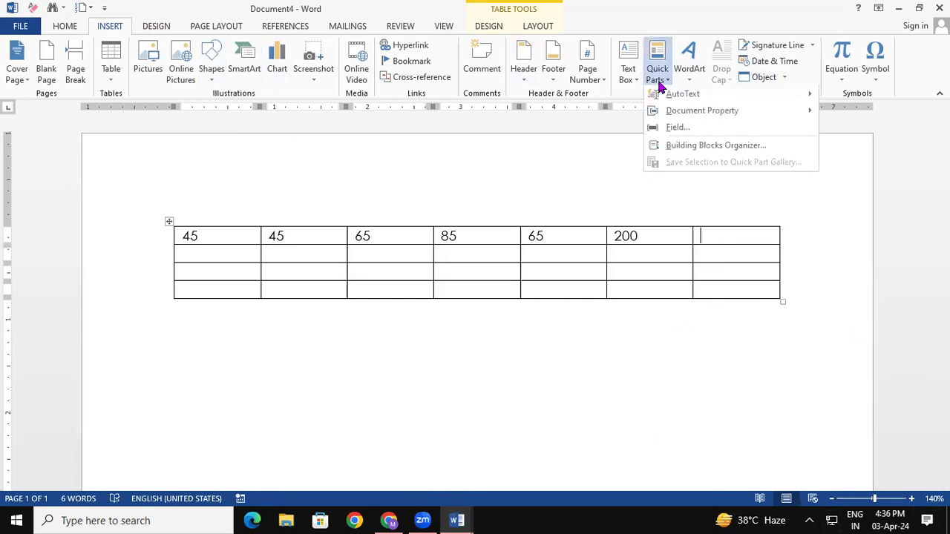
click(677, 130)
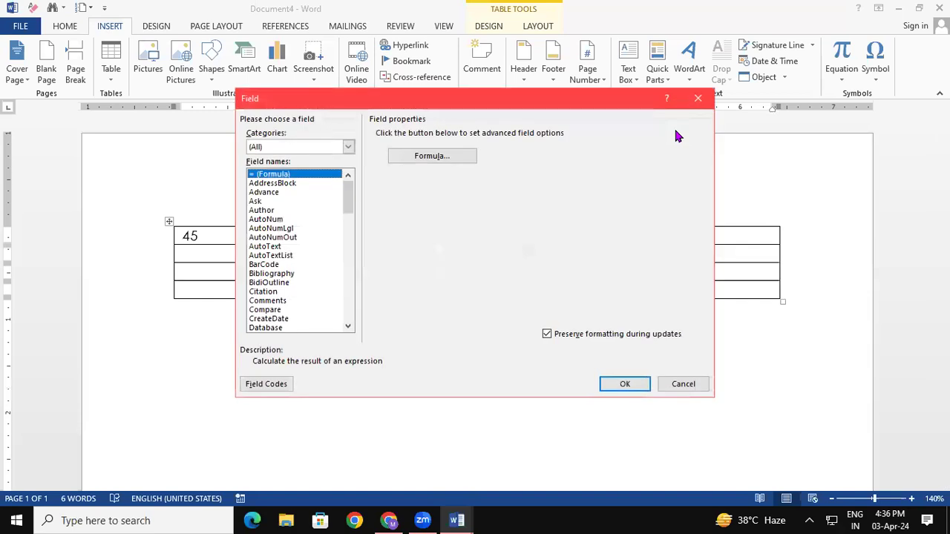
click(265, 219)
click(279, 175)
click(434, 157)
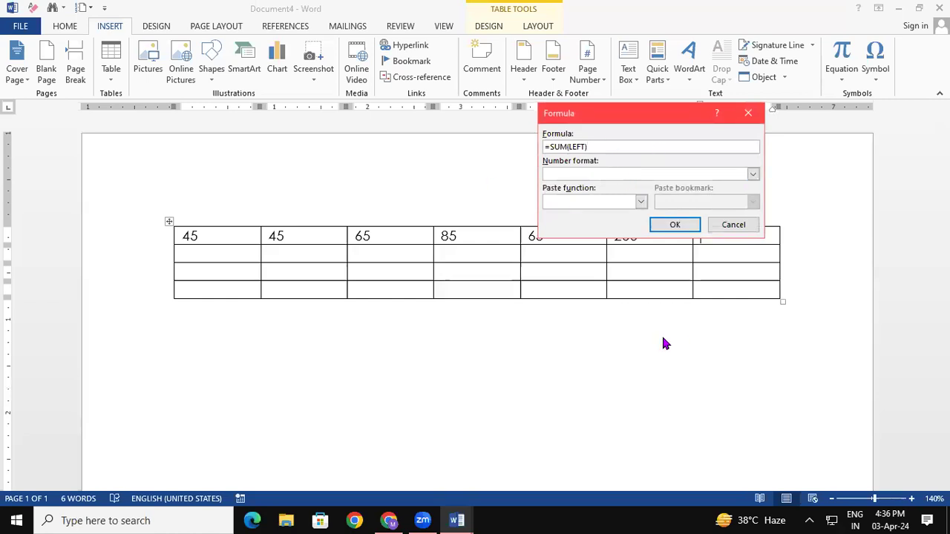
click(685, 225)
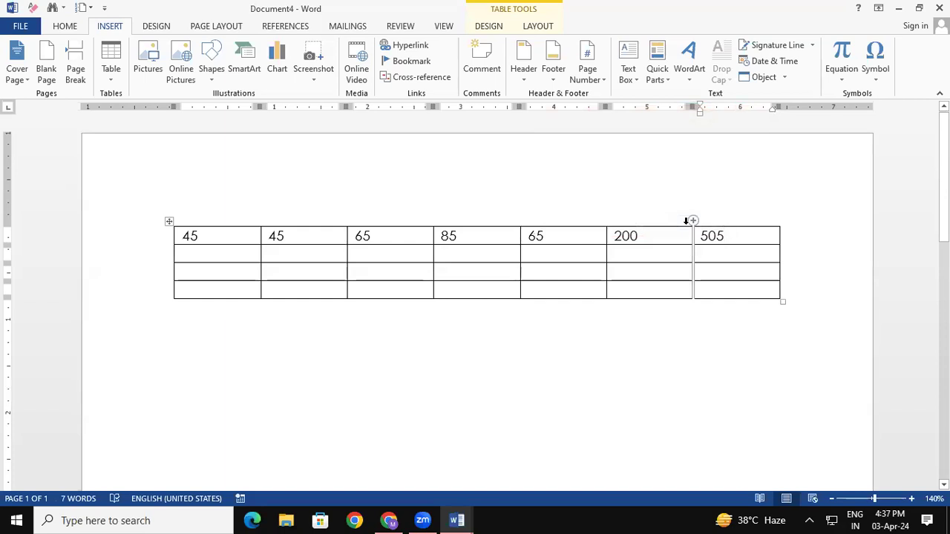
key(BackSpace)
key(BackSpace)
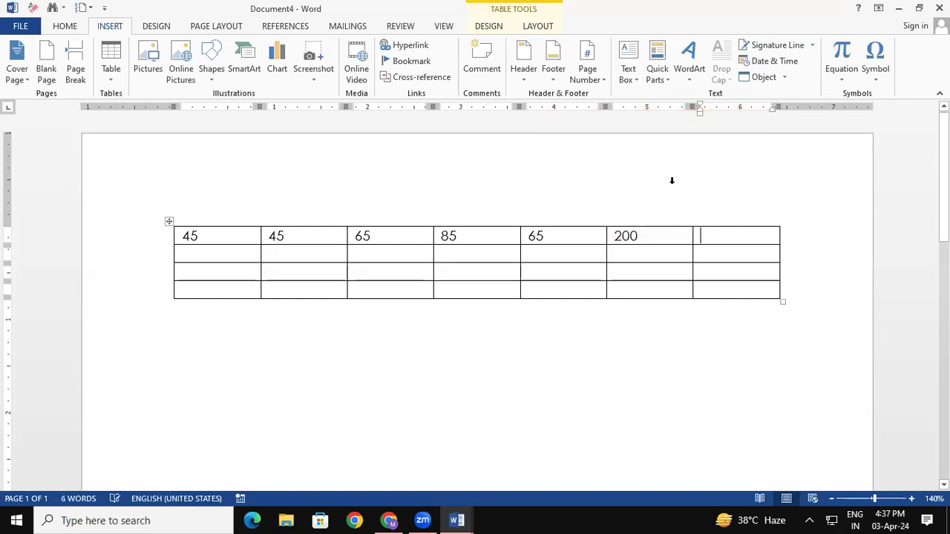
click(661, 67)
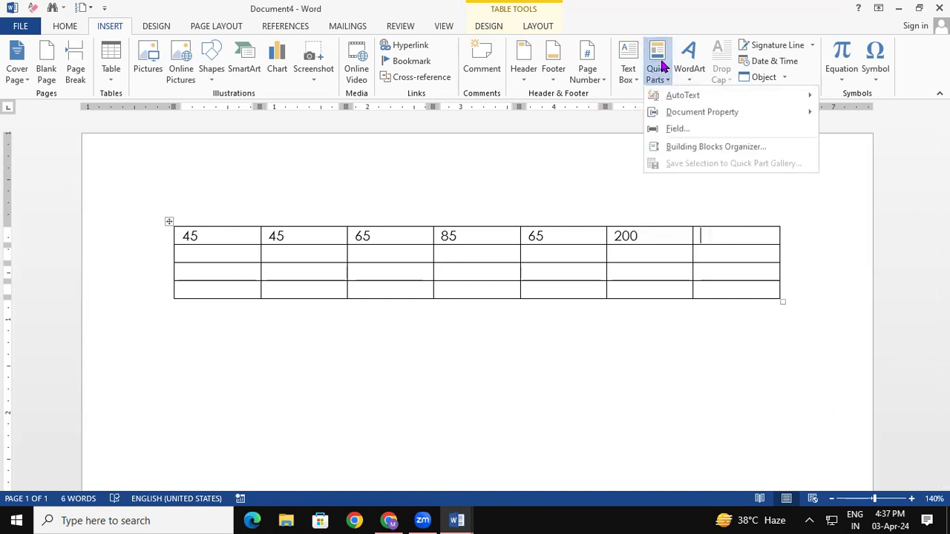
click(675, 129)
click(452, 156)
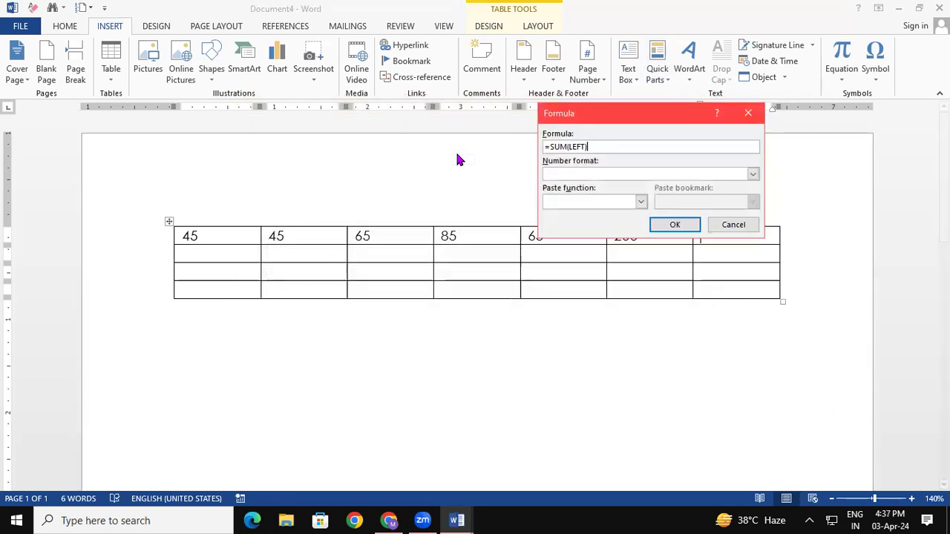
click(566, 146)
key(BackSpace)
key(BackSpace)
key(BackSpace)
text(max)
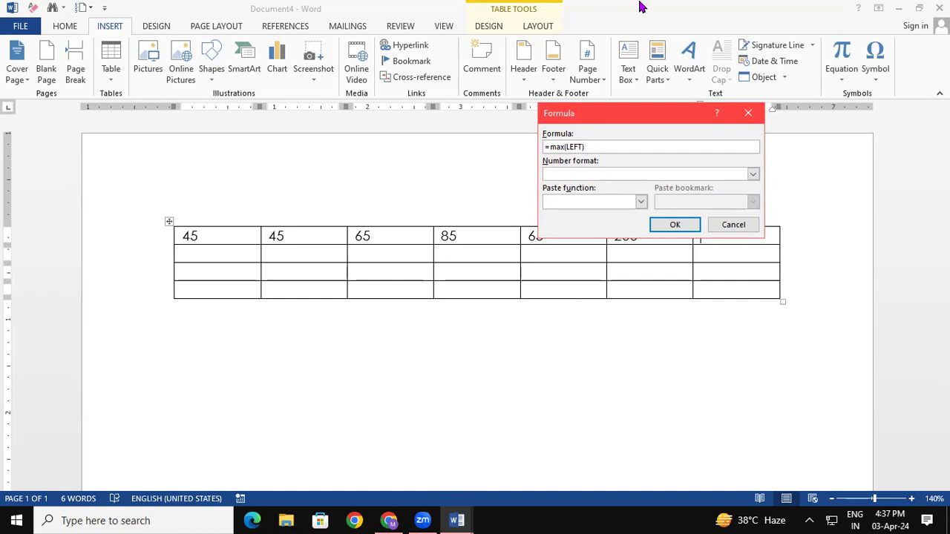
click(677, 224)
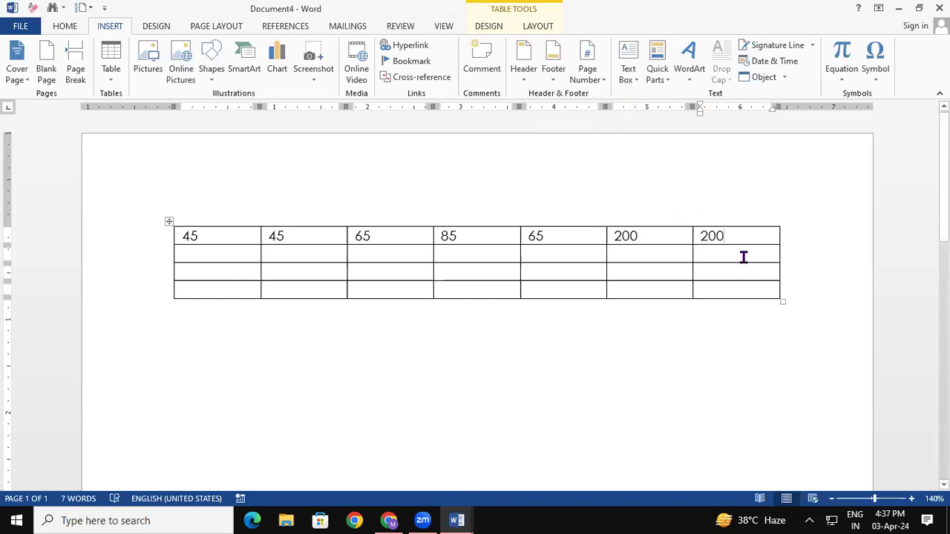
key(BackSpace)
key(BackSpace)
click(653, 79)
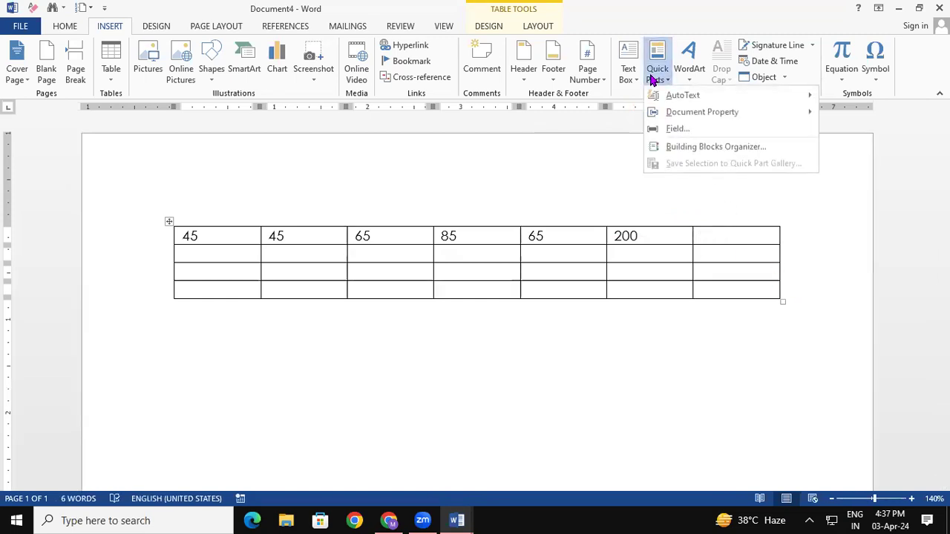
click(689, 129)
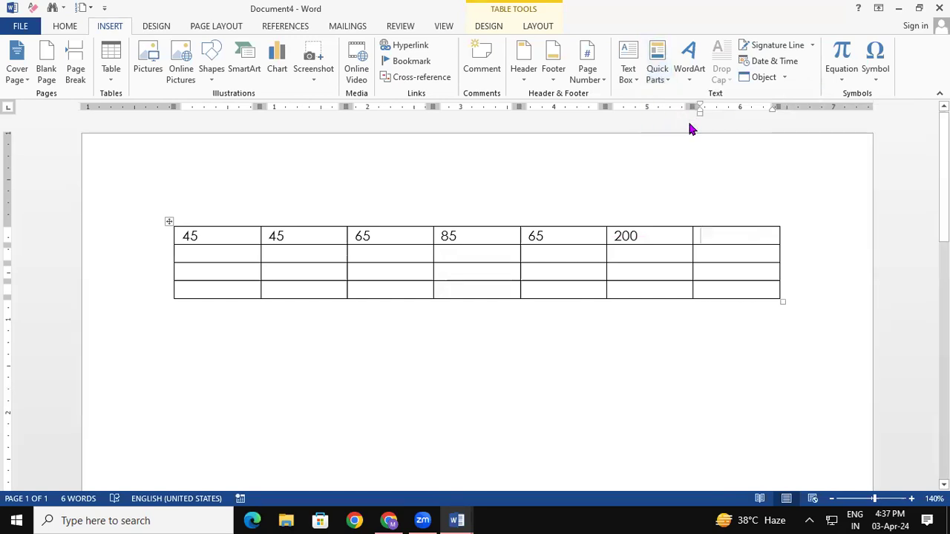
click(449, 159)
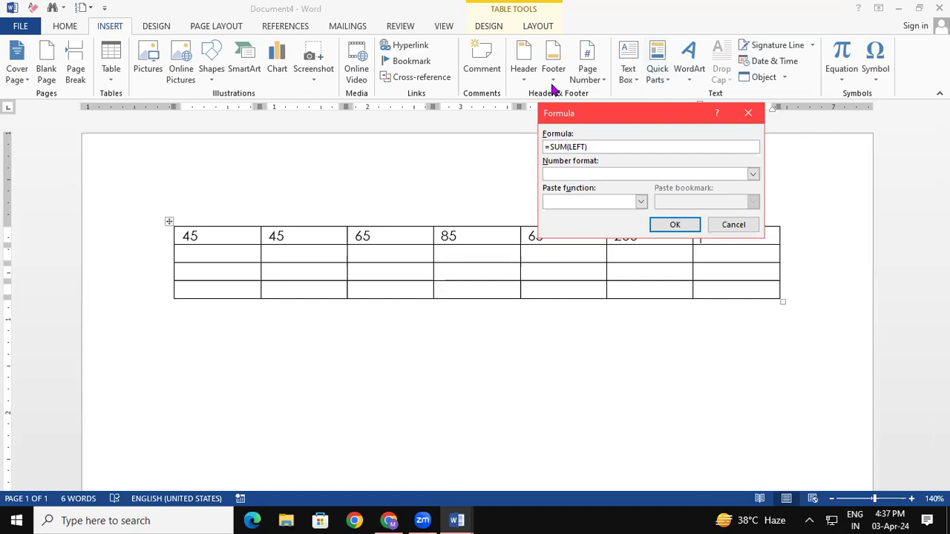
key(BackSpace)
key(BackSpace)
key(BackSpace)
text(average)
click(675, 225)
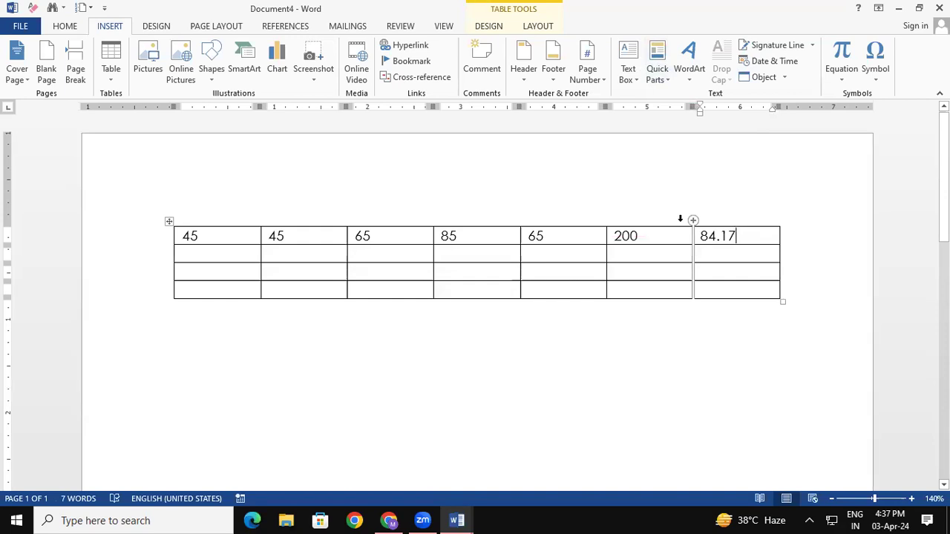
key(BackSpace)
key(BackSpace)
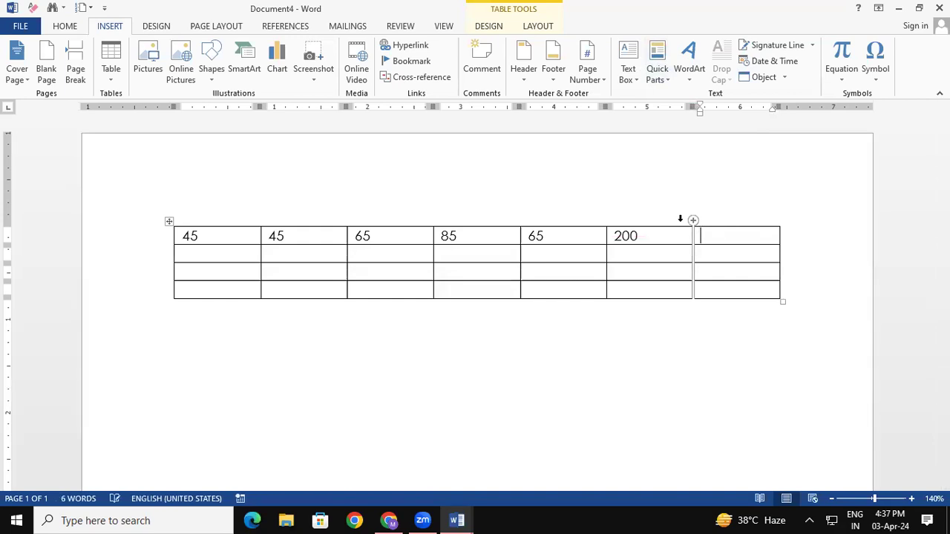
click(657, 67)
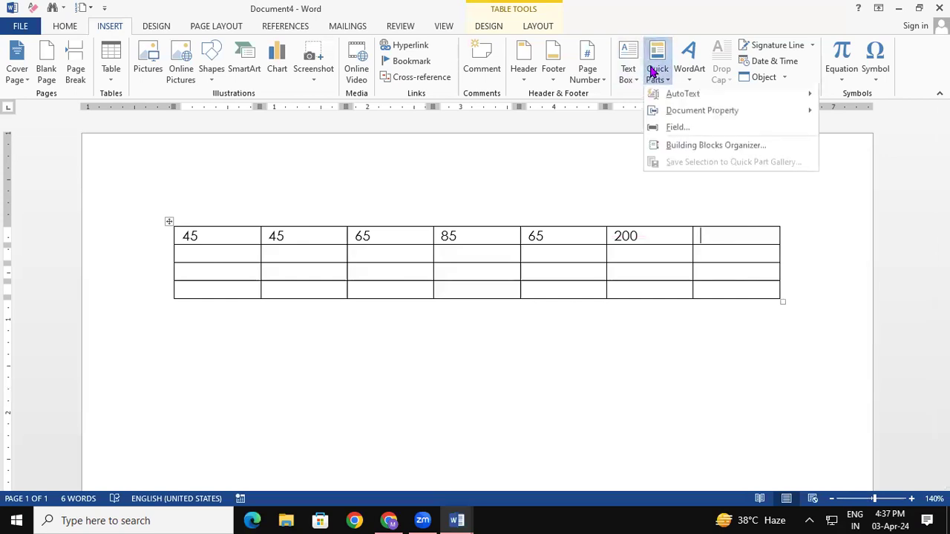
click(712, 327)
click(658, 70)
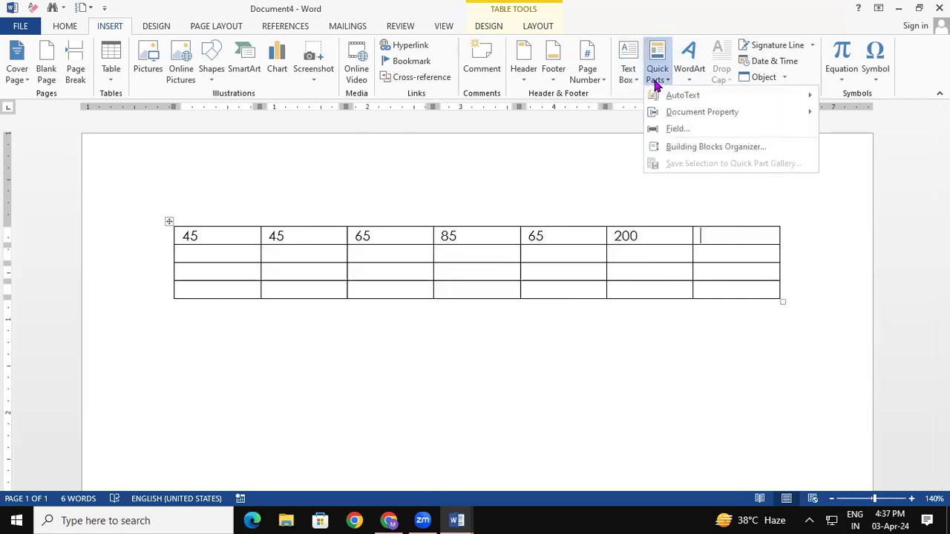
click(696, 129)
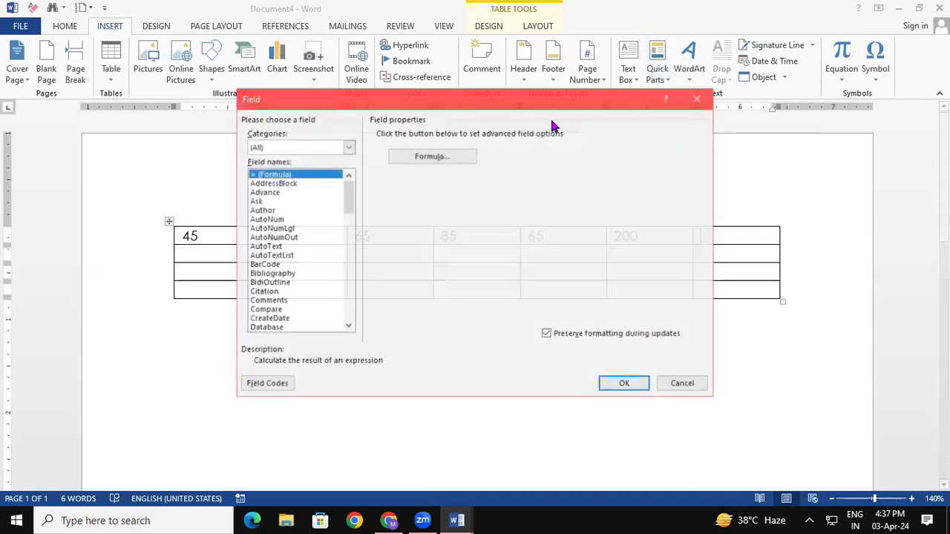
click(446, 160)
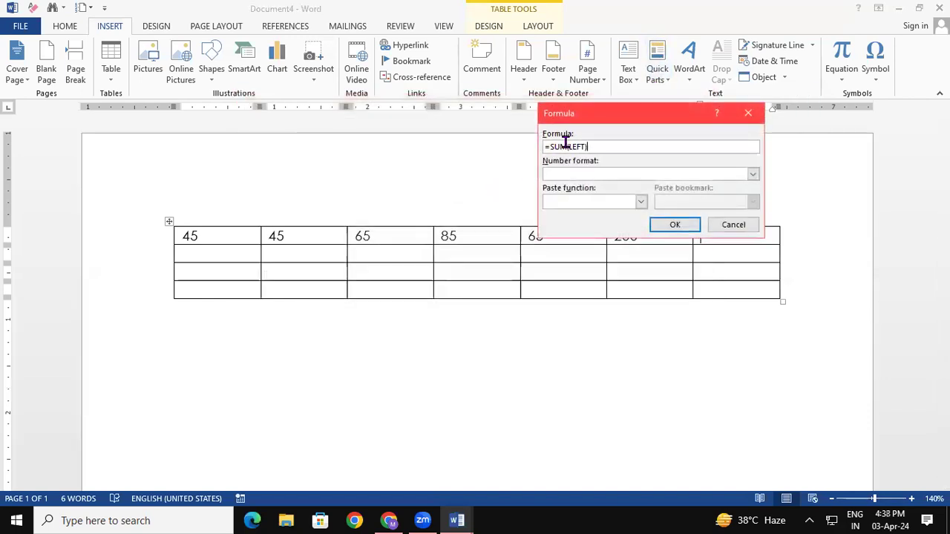
click(567, 146)
key(BackSpace)
key(BackSpace)
key(BackSpace)
text(count)
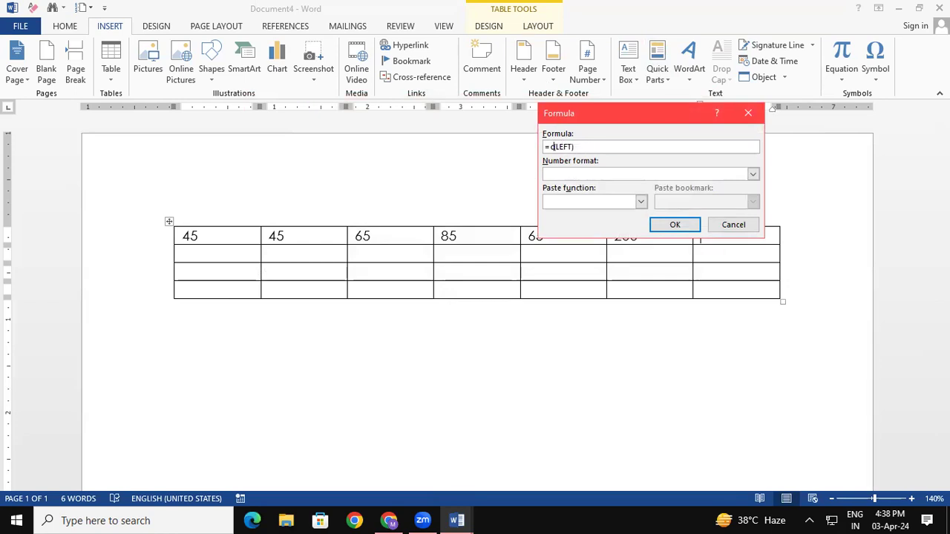
click(675, 225)
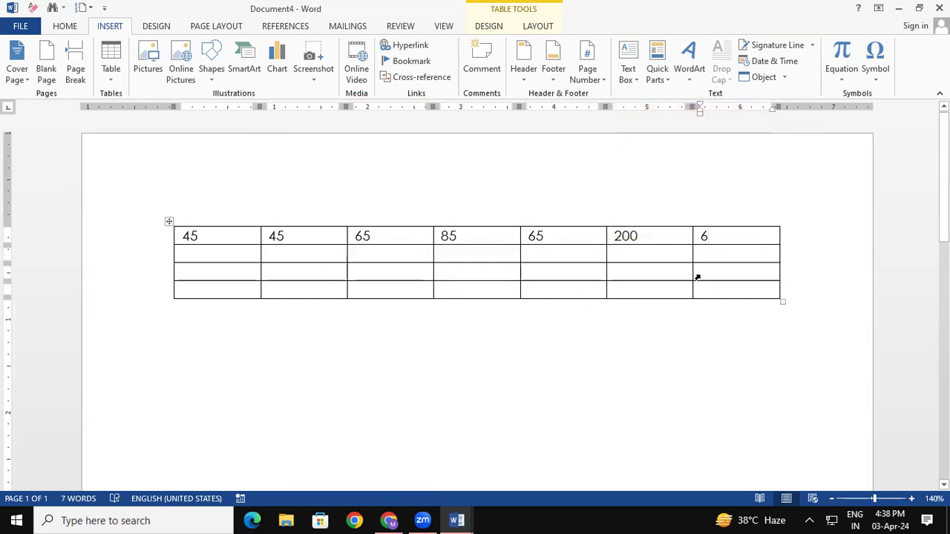
key(BackSpace)
key(BackSpace)
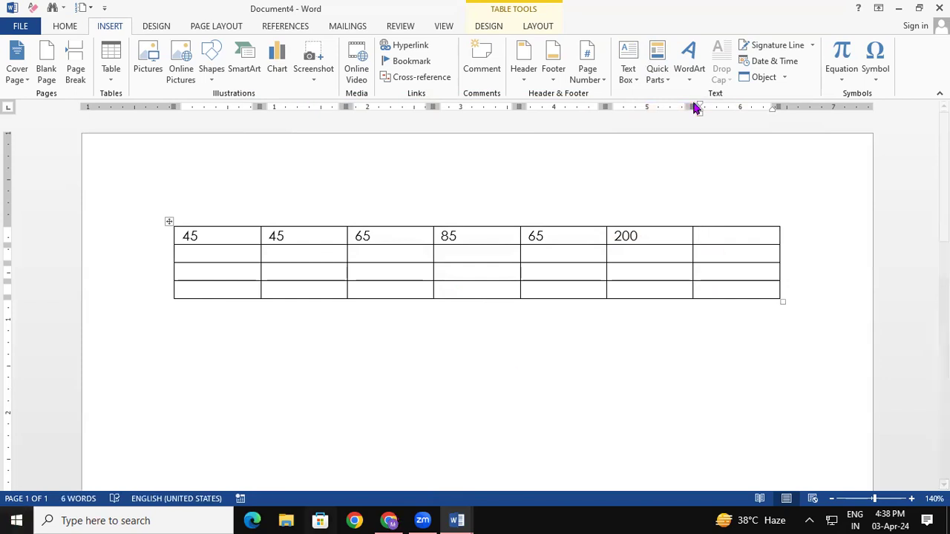
click(667, 77)
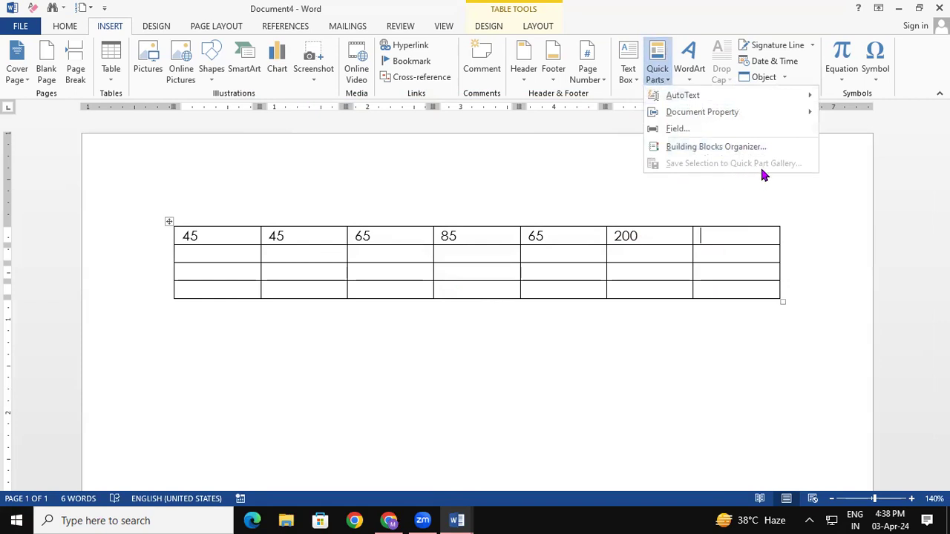
click(701, 371)
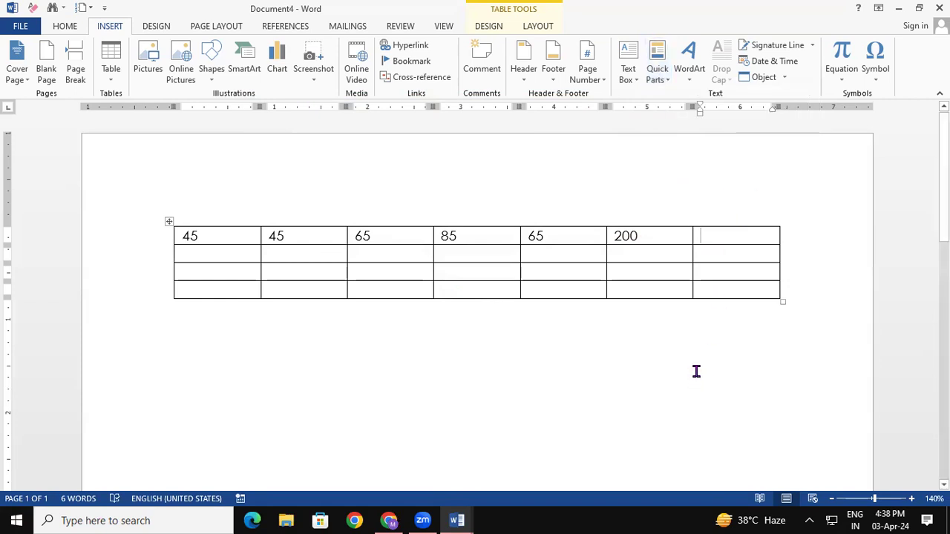
Select the whole table and save it to the Quick Part Gallery under the name 45.
key(ctrl+a)
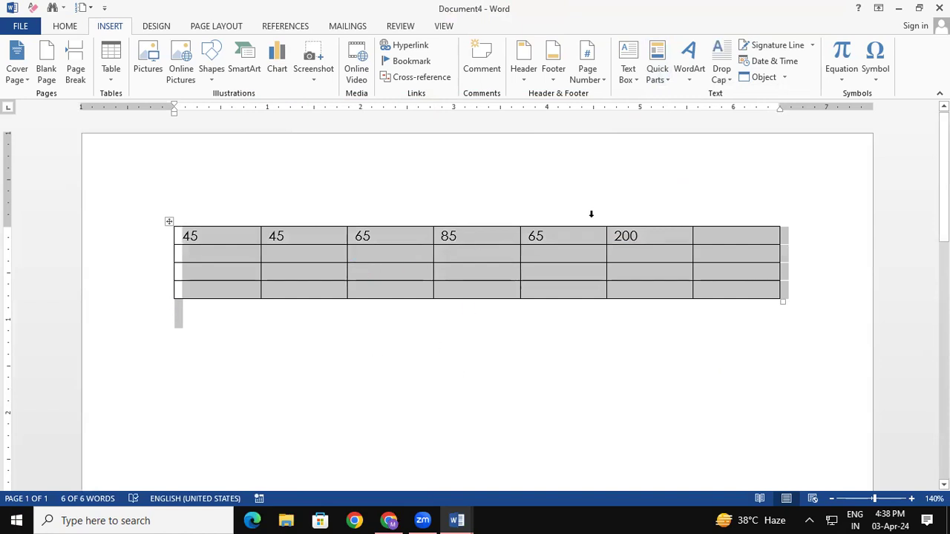
click(660, 71)
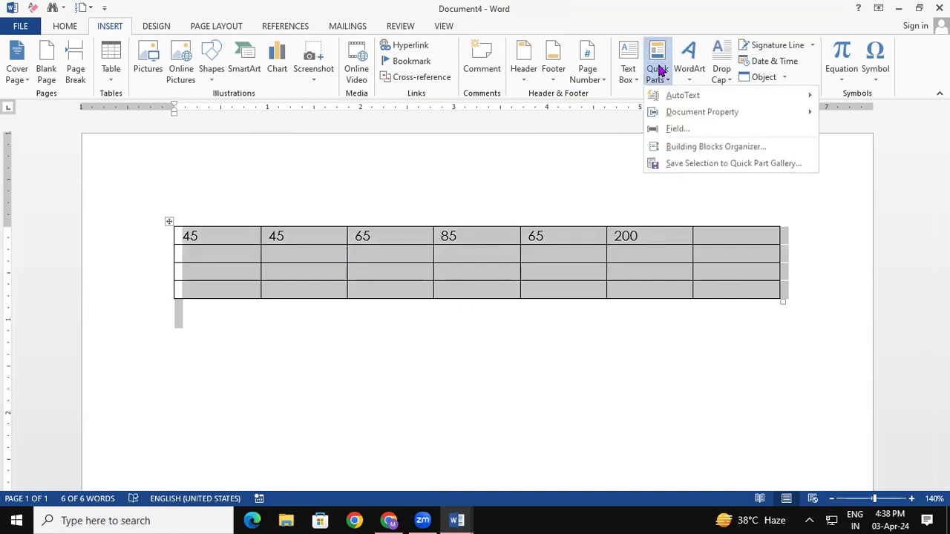
click(697, 164)
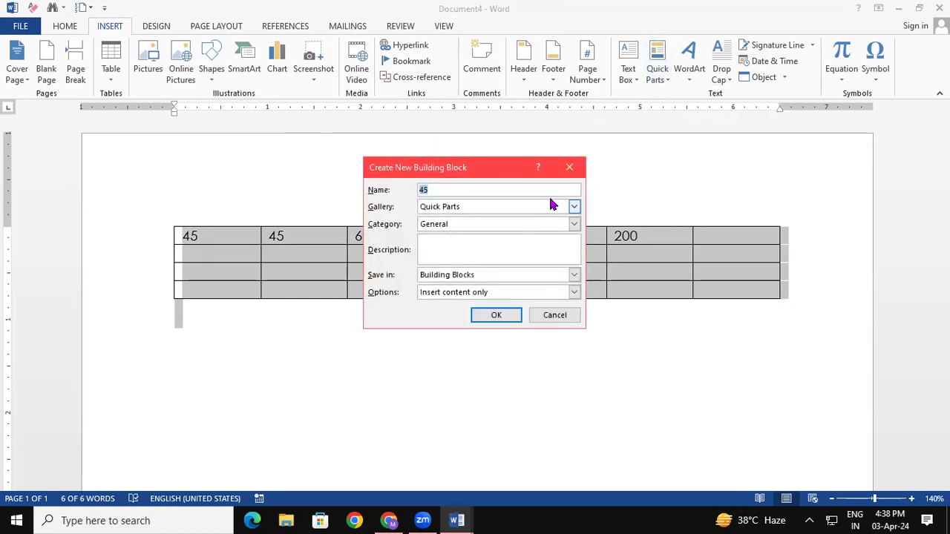
click(569, 167)
click(660, 70)
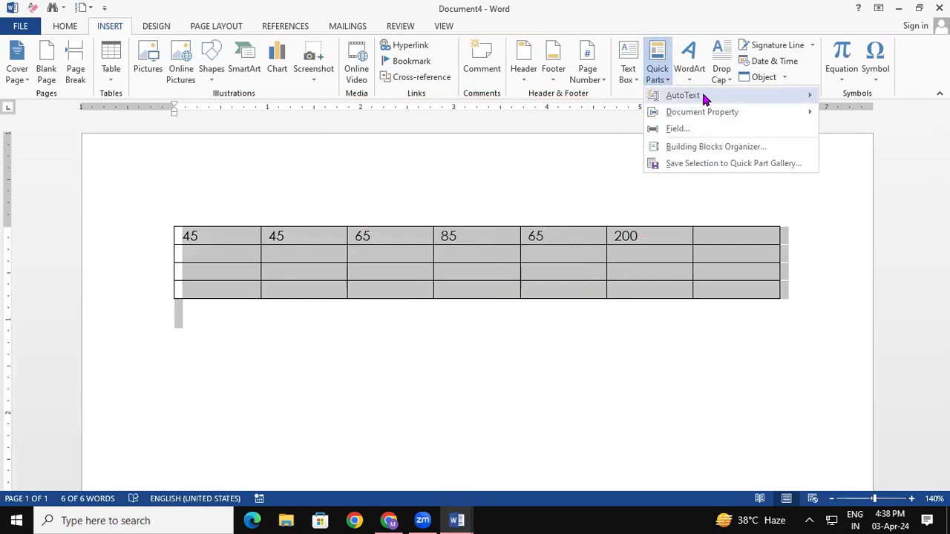
mouse_move(706, 99)
click(509, 379)
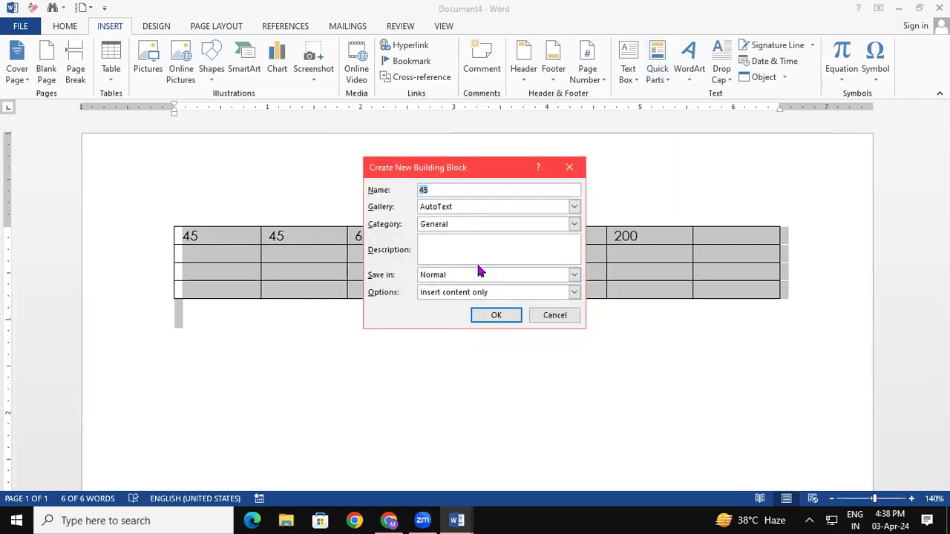
click(569, 167)
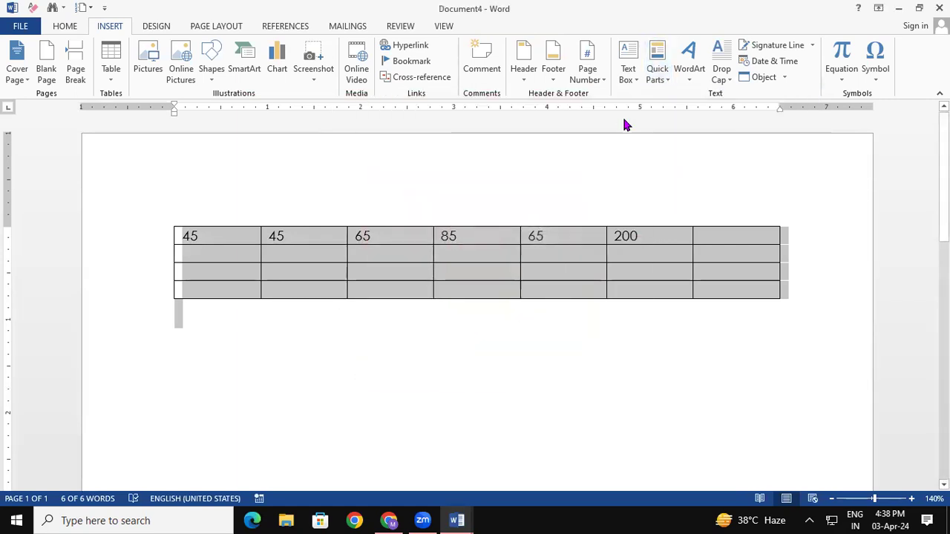
click(655, 69)
click(689, 163)
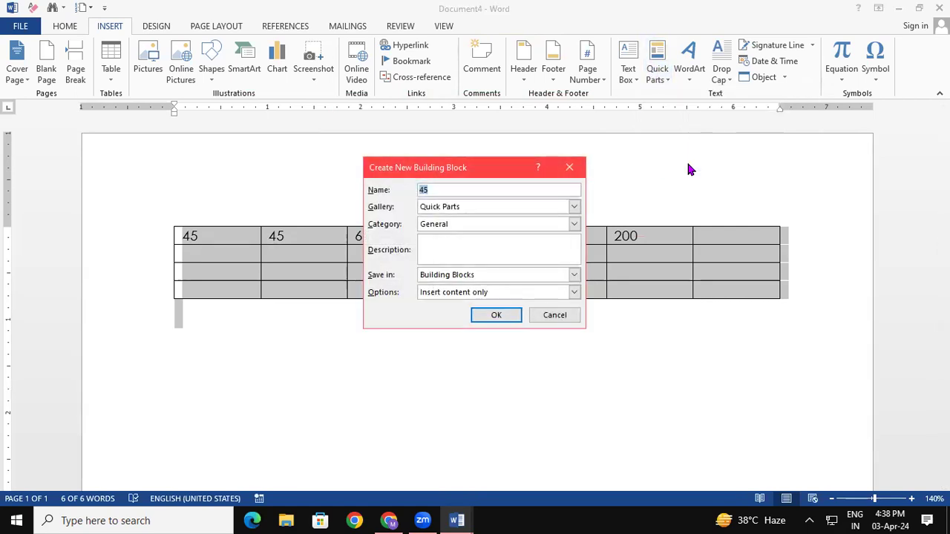
click(496, 316)
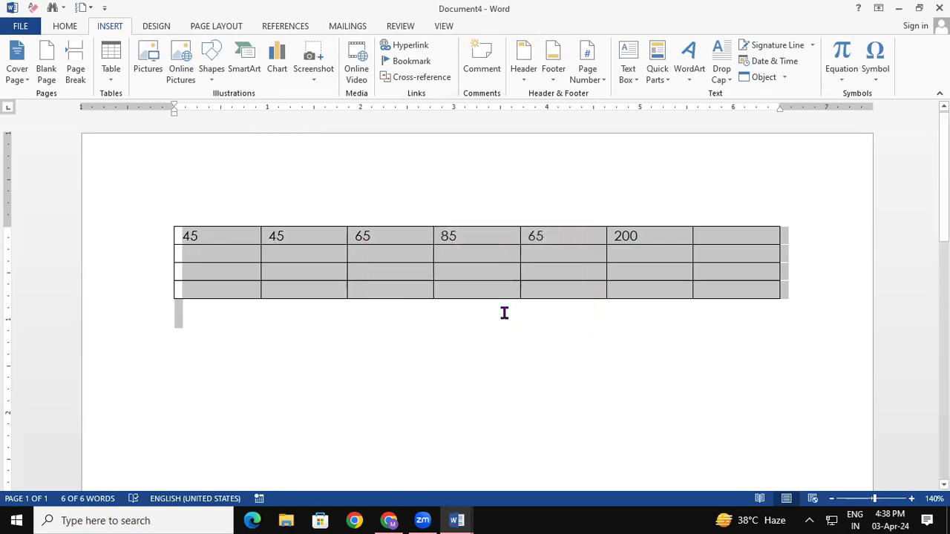
click(504, 313)
In a new blank document, insert the saved '45' table Quick Part, then delete it to empty the page.
key(ctrl+n)
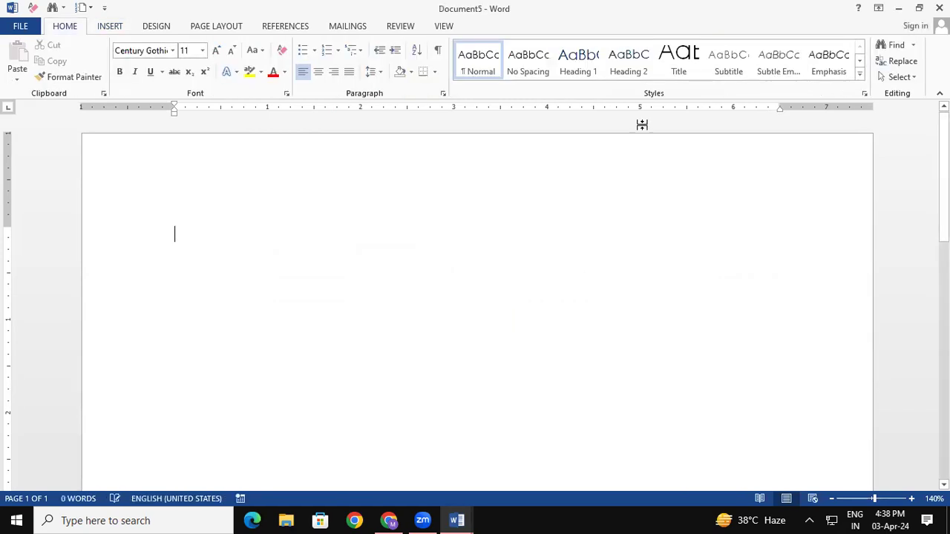
click(109, 28)
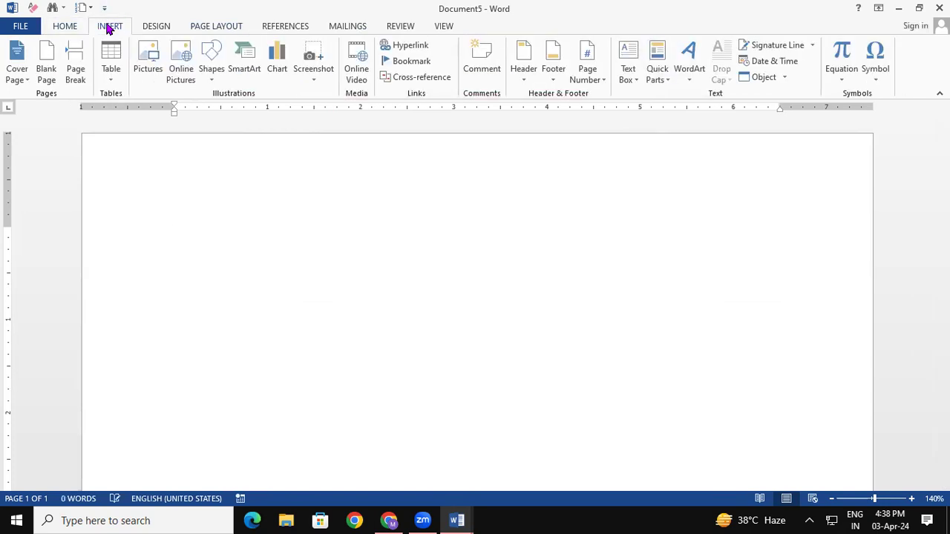
click(658, 69)
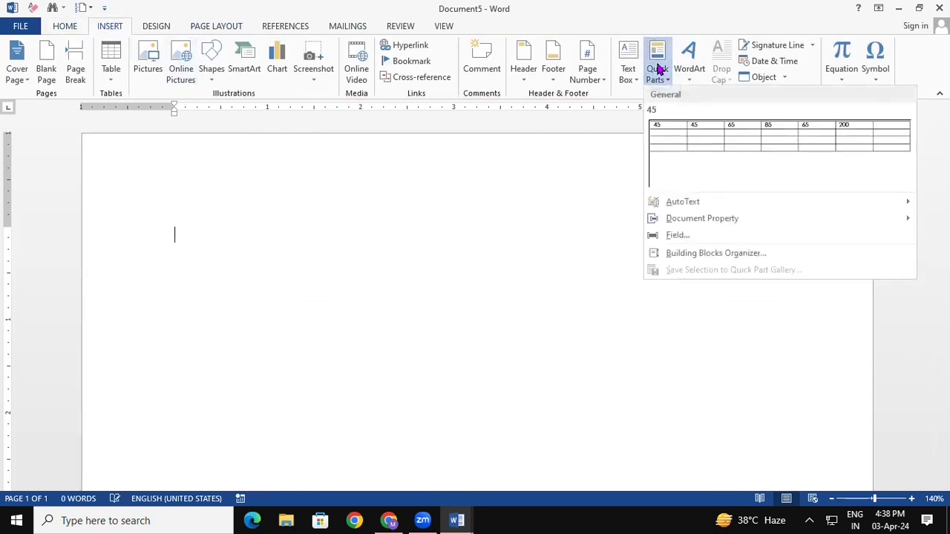
click(726, 141)
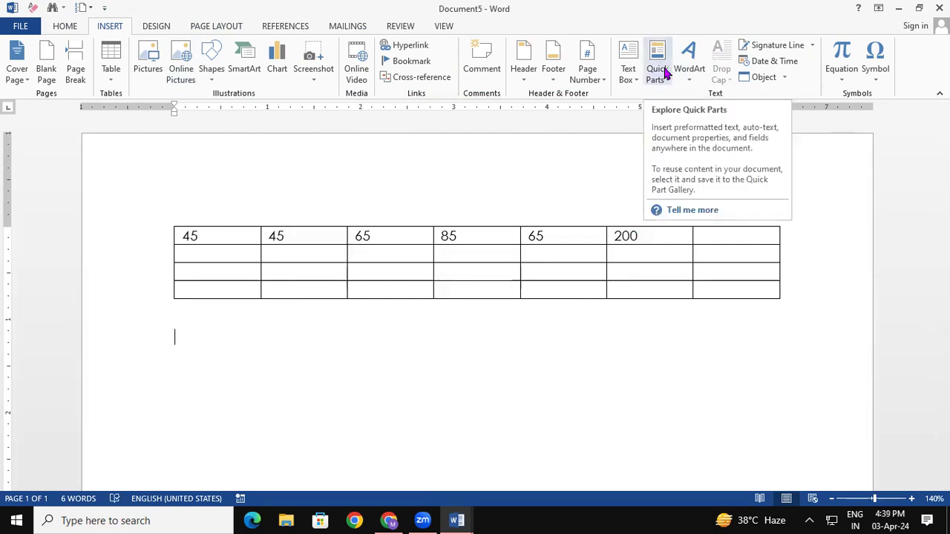
key(ctrl+a)
key(Delete)
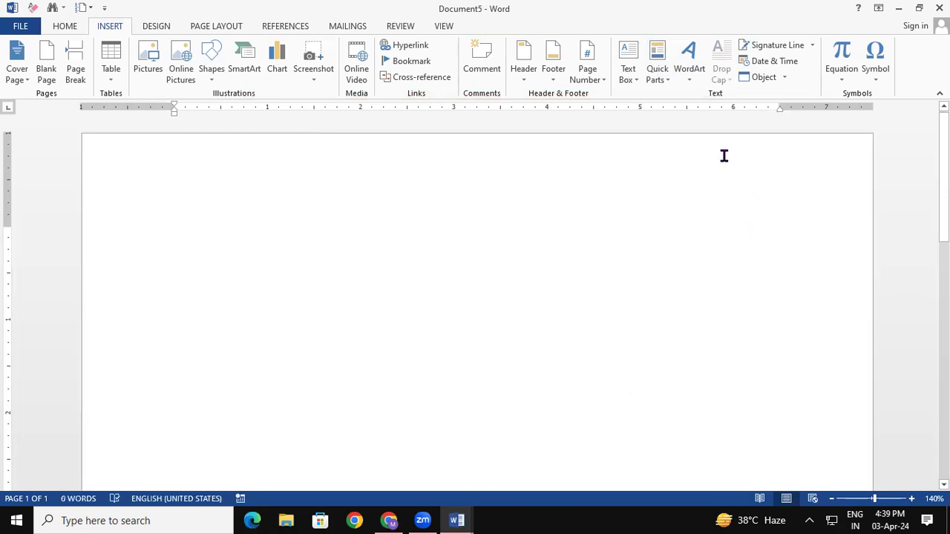
Add plain black WordArt reading 'GAYATRI INSTITUTE OF TECHNOLOGY' and make its text slightly smaller.
click(695, 80)
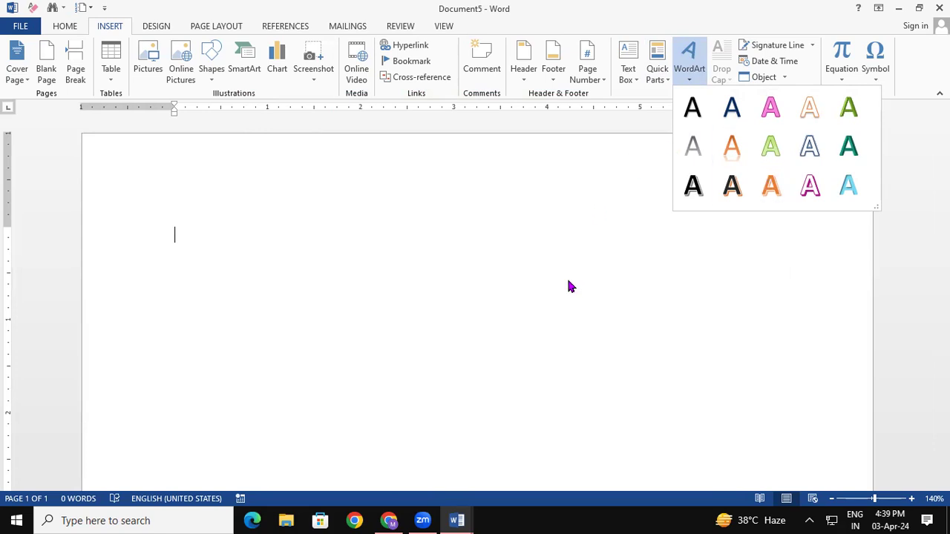
click(691, 189)
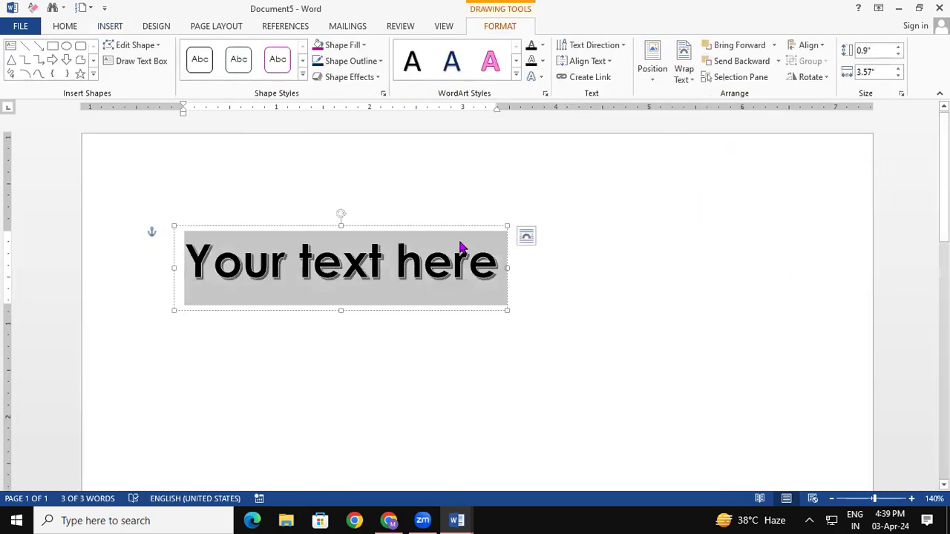
text(GAYATR)
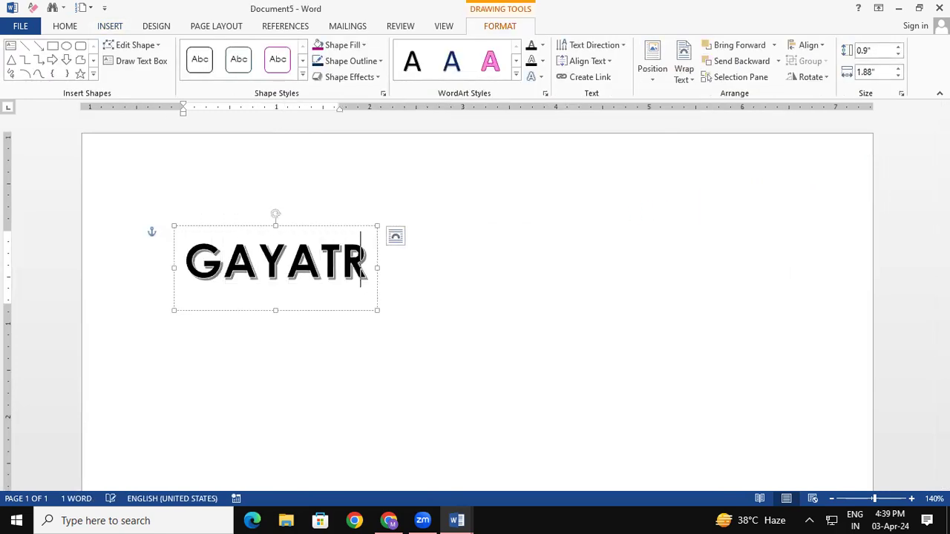
text(I INS)
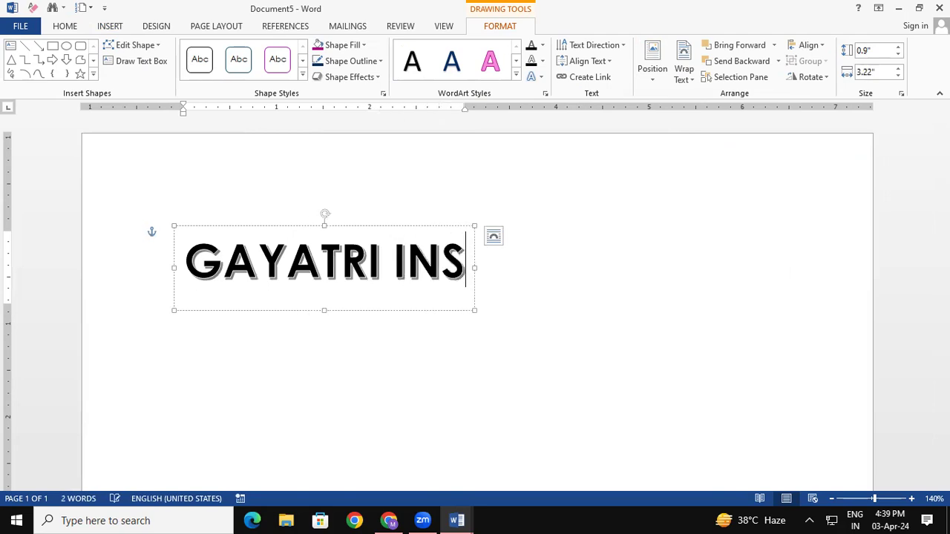
text(TITUTE)
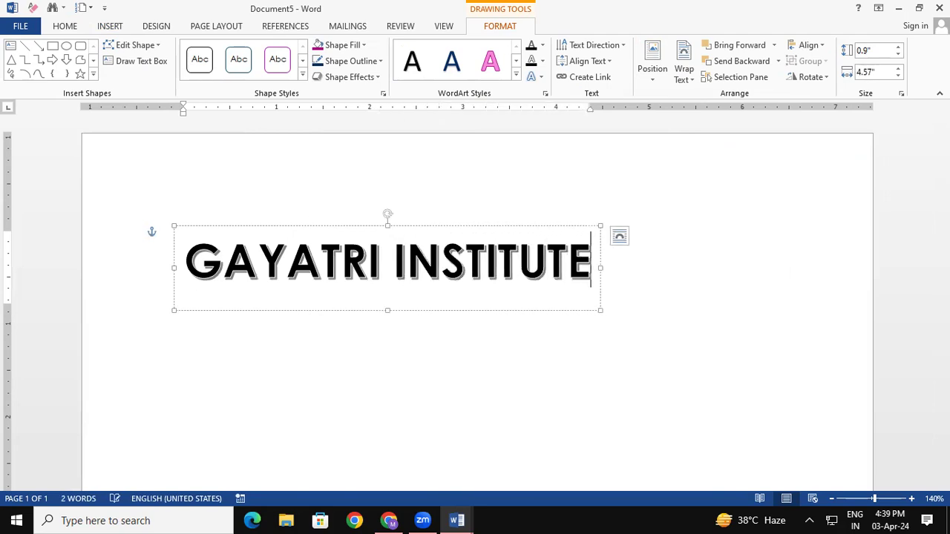
text( OF TEC)
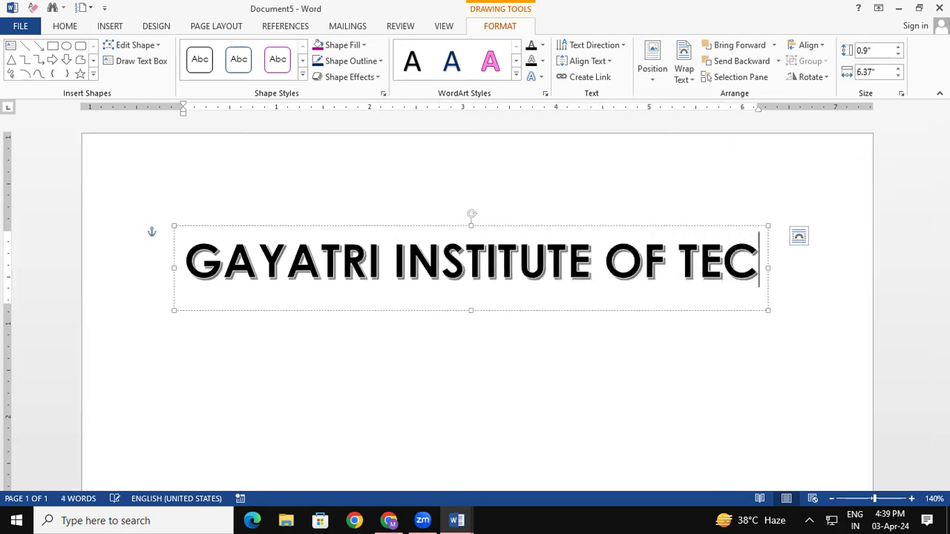
text(HNOLOGY)
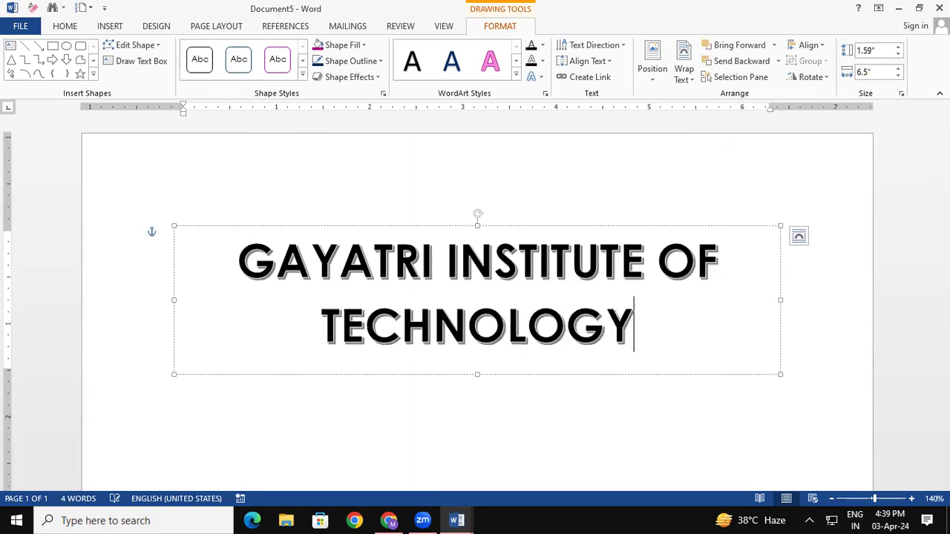
key(shift+Left)
key(shift+Left)
key(shift+Left)
key(shift+Left)
key(shift+Left)
key(shift+Left)
key(shift+Left)
key(shift+Left)
key(shift+Left)
key(shift+Left)
key(shift+Left)
key(shift+Left)
key(shift+Left)
key(shift+Left)
key(shift+Left)
key(shift+Left)
key(shift+Left)
key(shift+Left)
key(shift+Left)
key(shift+Left)
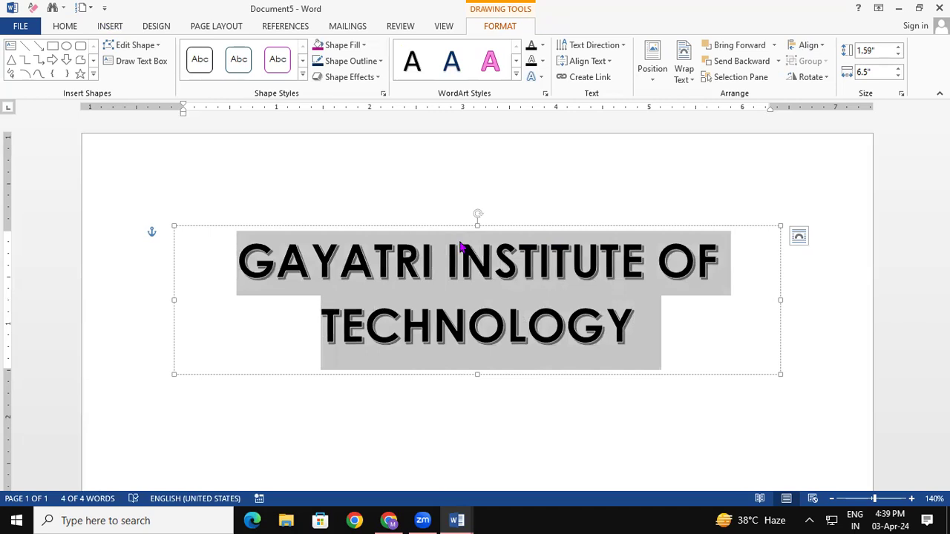
key(ctrl+shift+less)
key(ctrl+shift+less)
key(ctrl+shift+less)
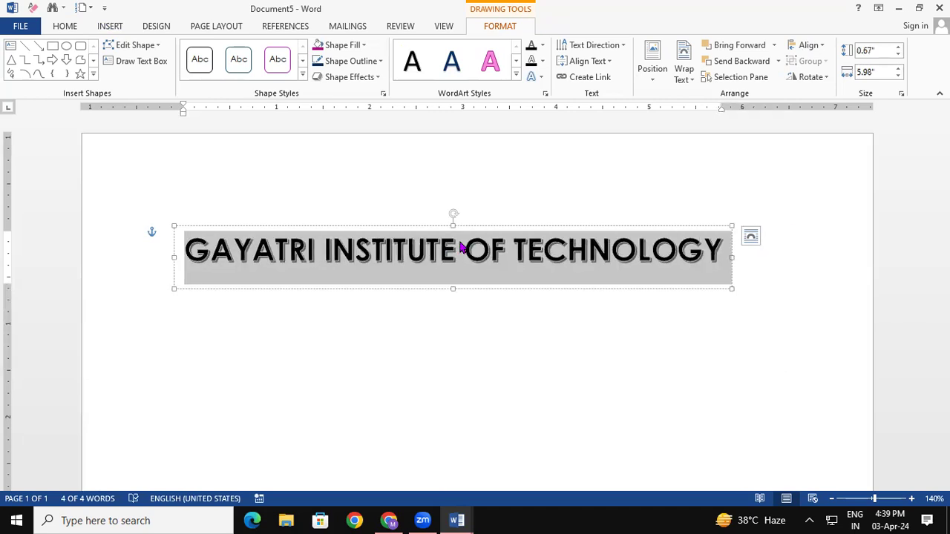
Move the WordArt title up, apply the Arch transform, and enlarge and reposition its box.
click(394, 290)
drag(394, 290, 436, 211)
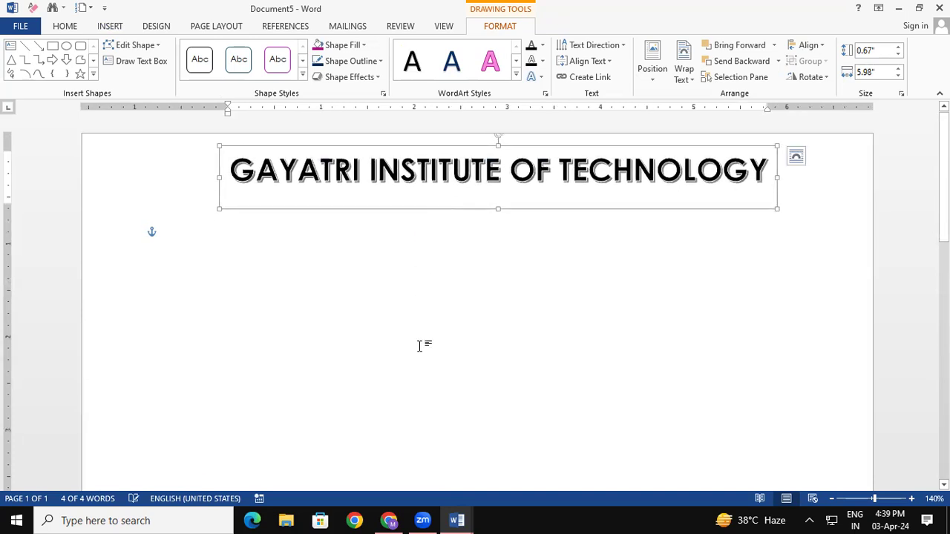
click(531, 76)
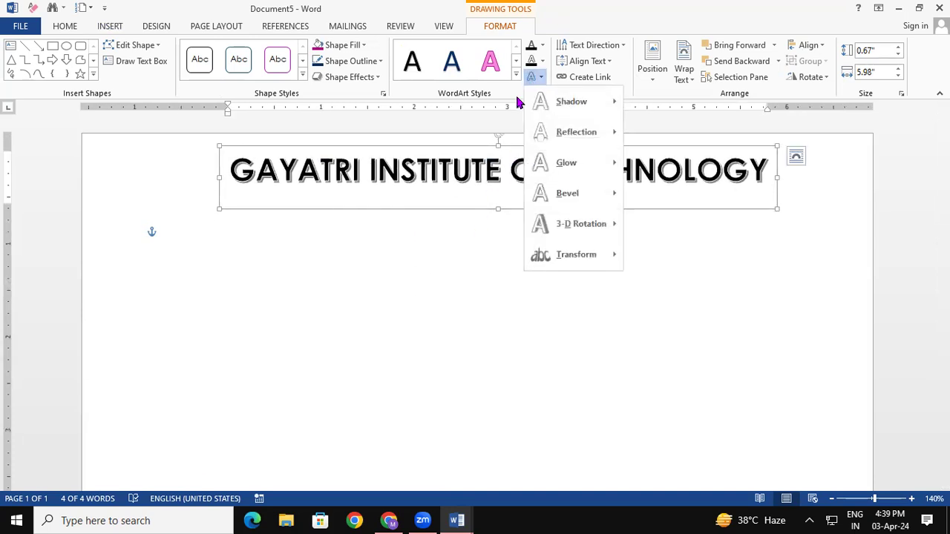
mouse_move(576, 105)
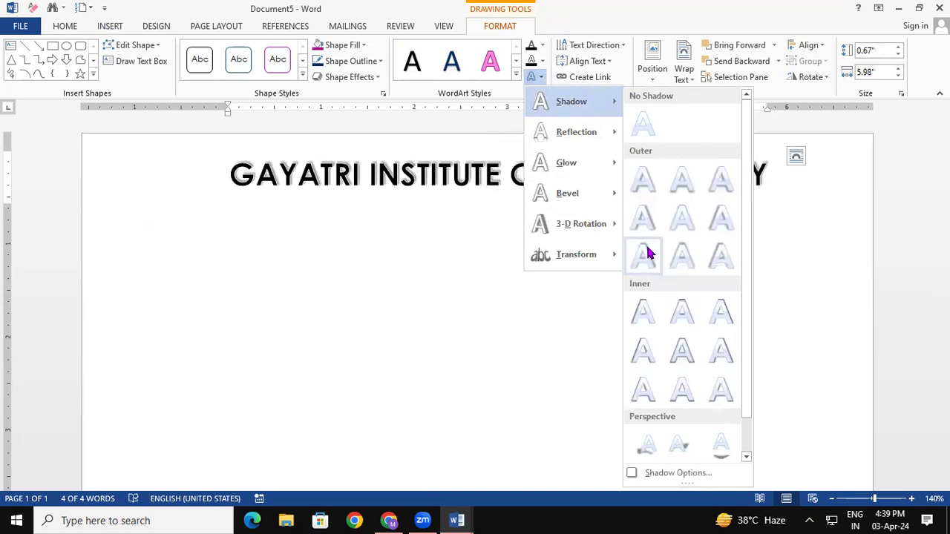
mouse_move(603, 256)
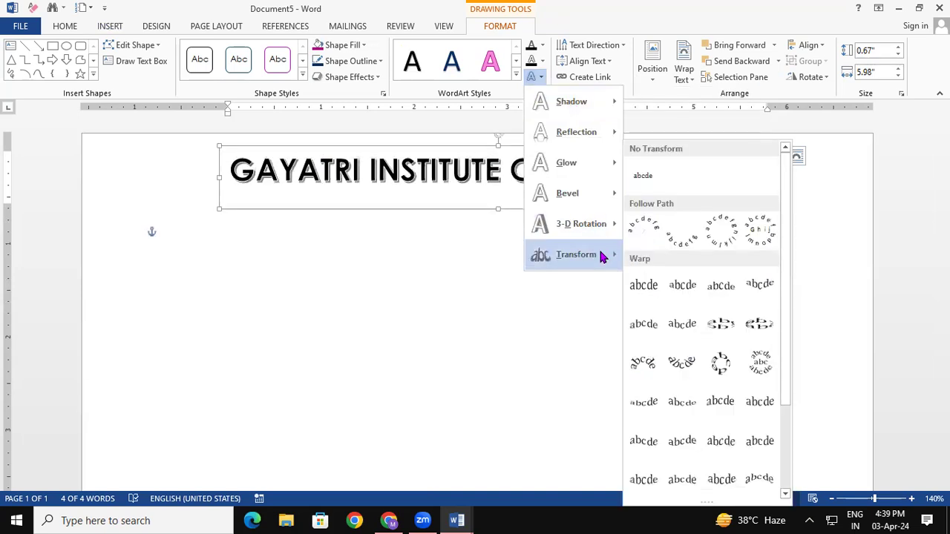
click(641, 236)
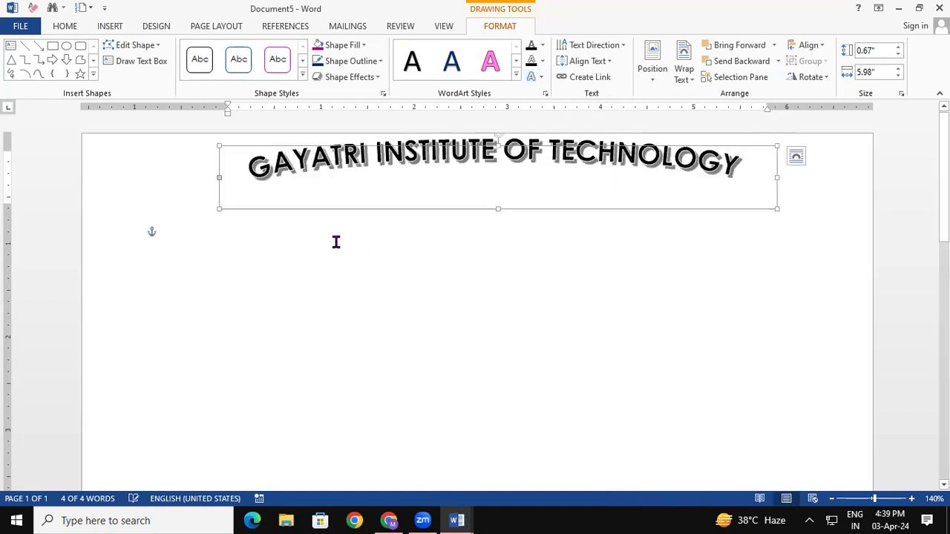
drag(220, 211, 252, 354)
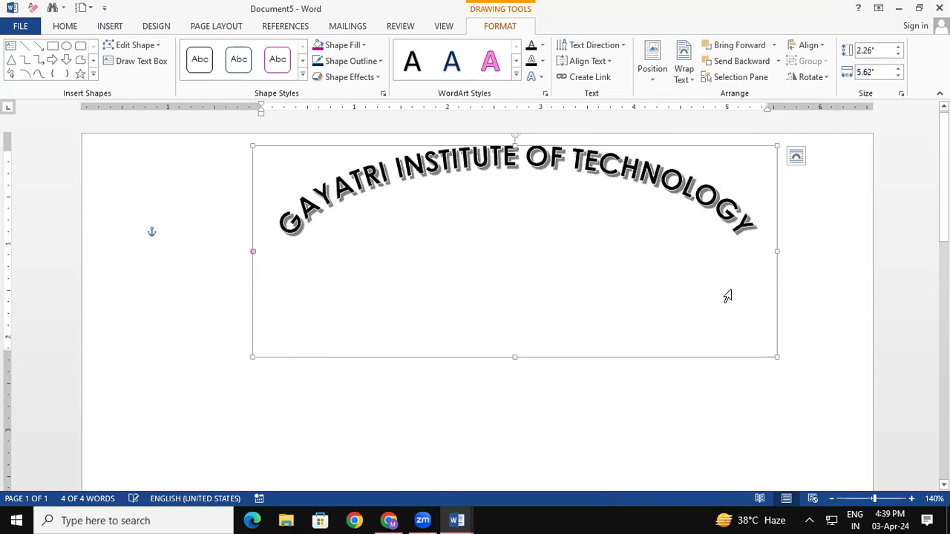
drag(639, 357, 615, 378)
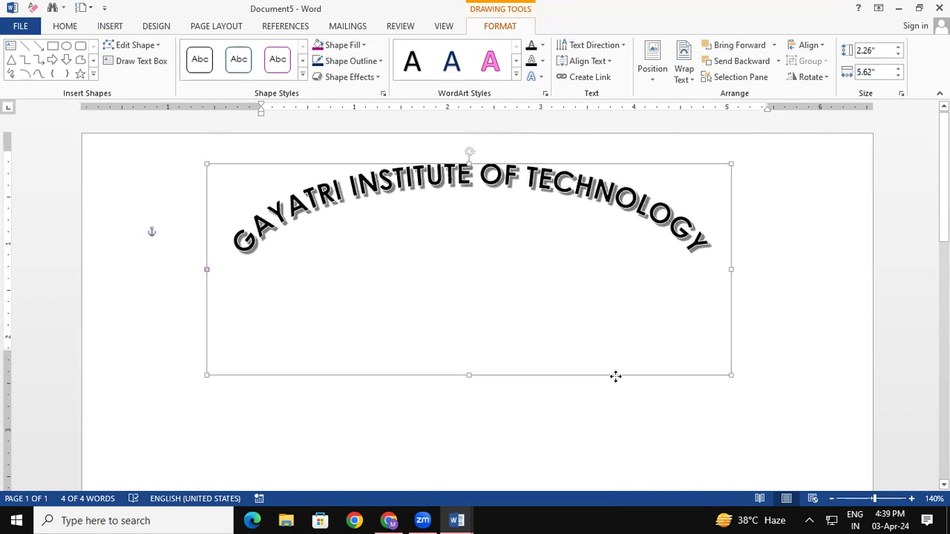
click(777, 383)
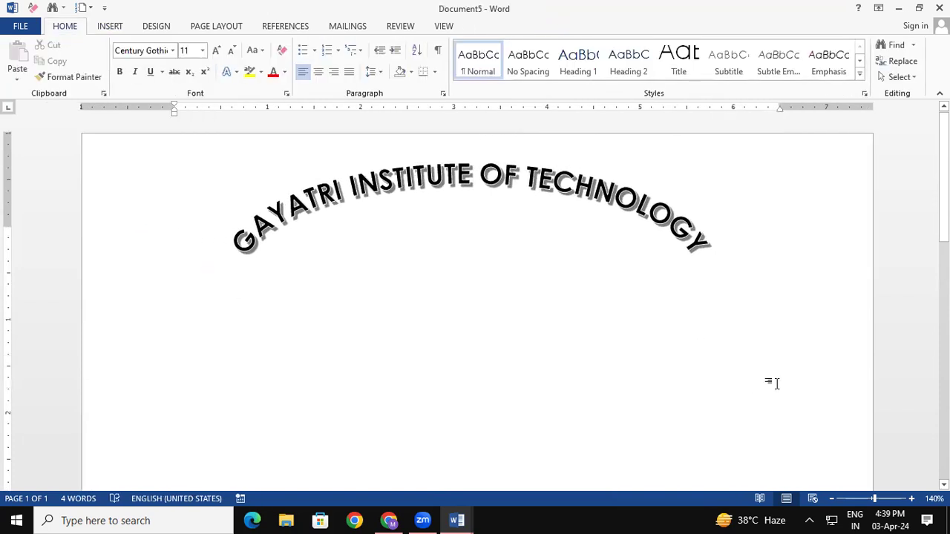
Select both title lines, widen the WordArt box, and reapply the Arch warp shape.
click(605, 197)
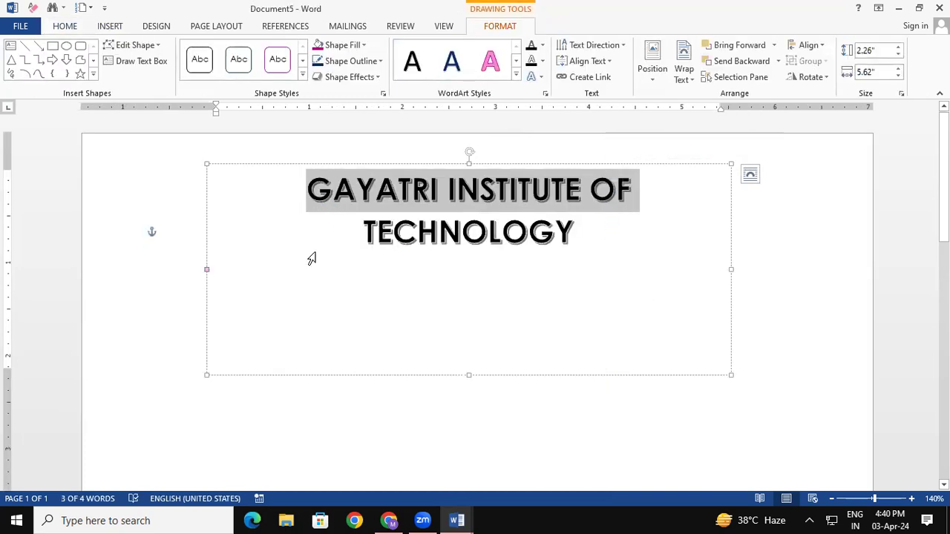
click(312, 258)
click(307, 183)
drag(323, 189, 572, 243)
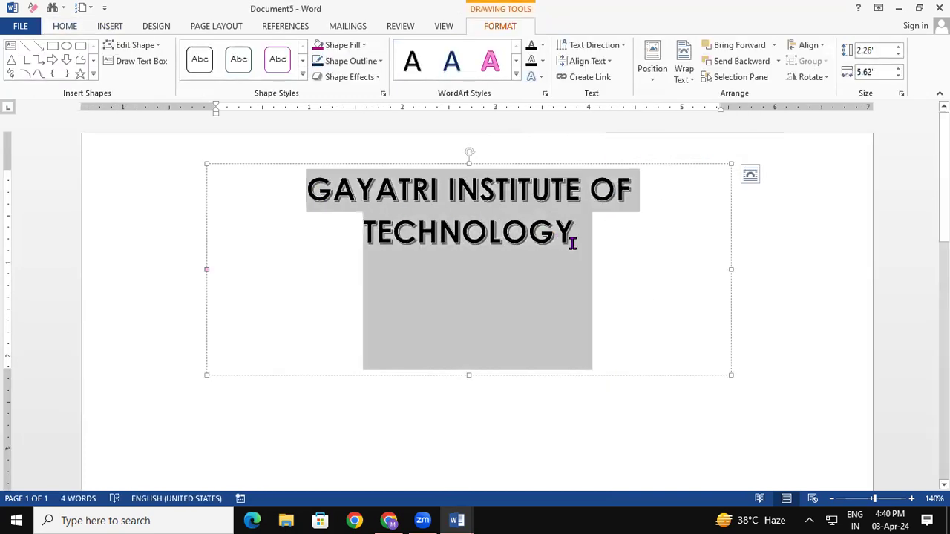
drag(729, 266, 752, 266)
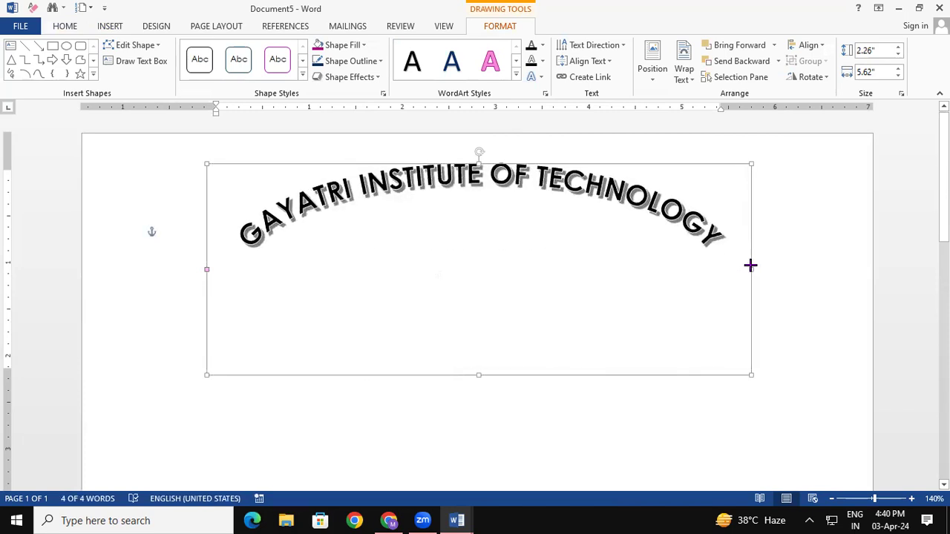
click(534, 77)
mouse_move(566, 257)
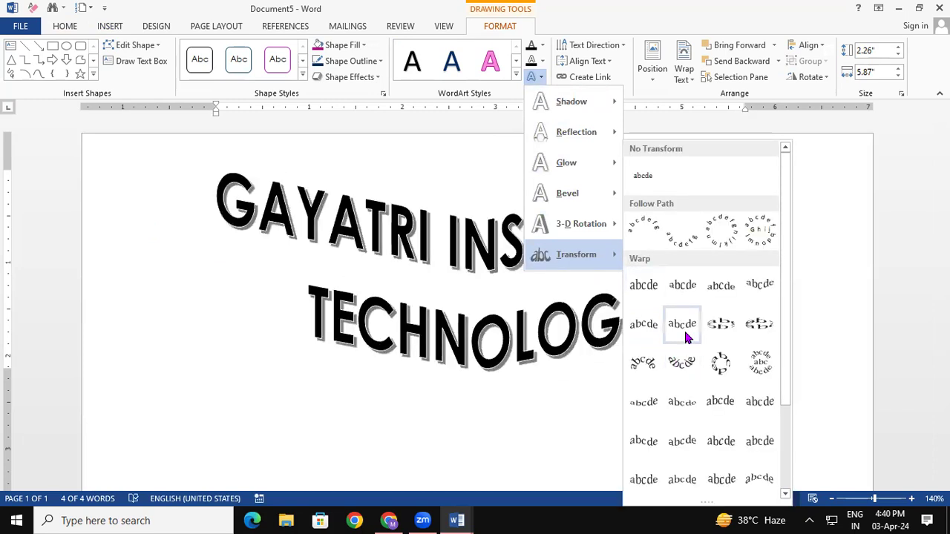
click(674, 290)
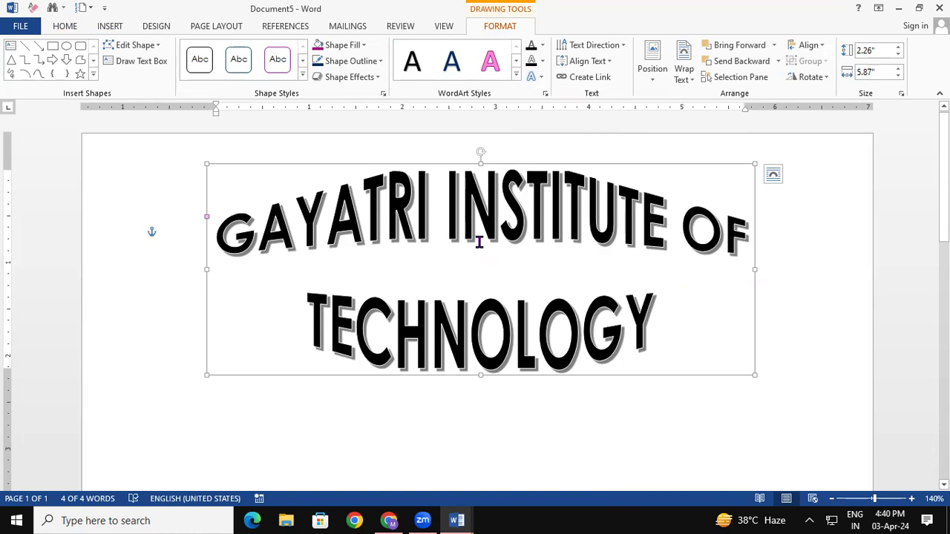
Colour the WordArt title text red.
click(543, 46)
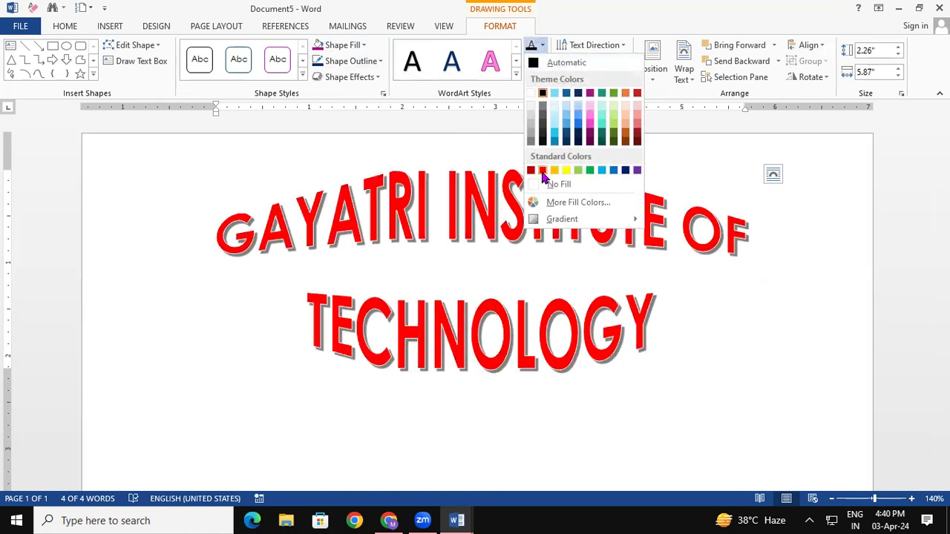
click(542, 171)
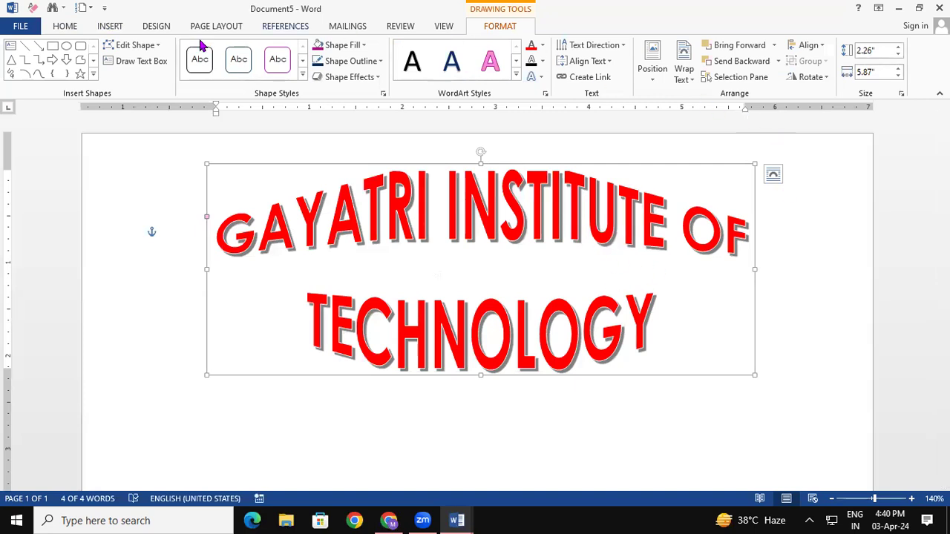
click(119, 28)
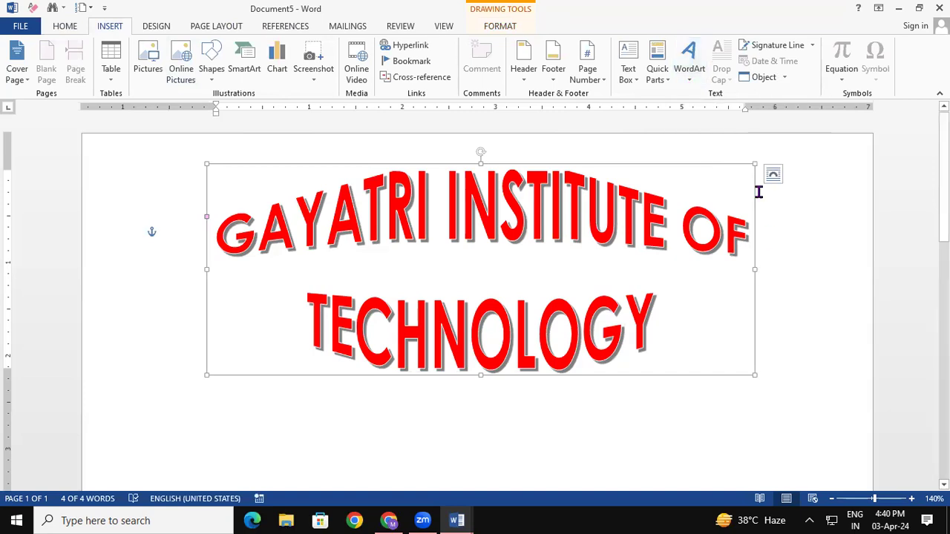
Generate sample paragraphs in the page body with =RAND().
click(807, 233)
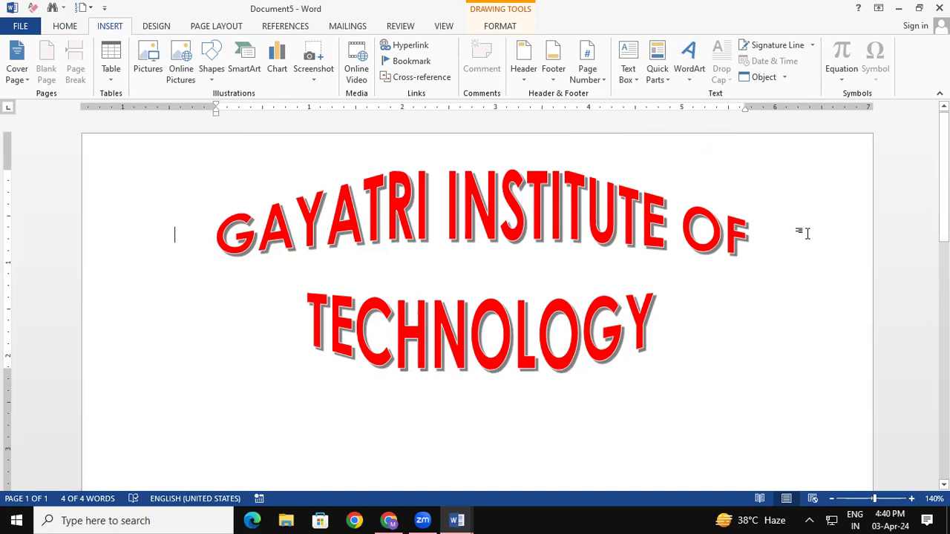
drag(944, 208, 918, 271)
scroll(267, 297, up, 3)
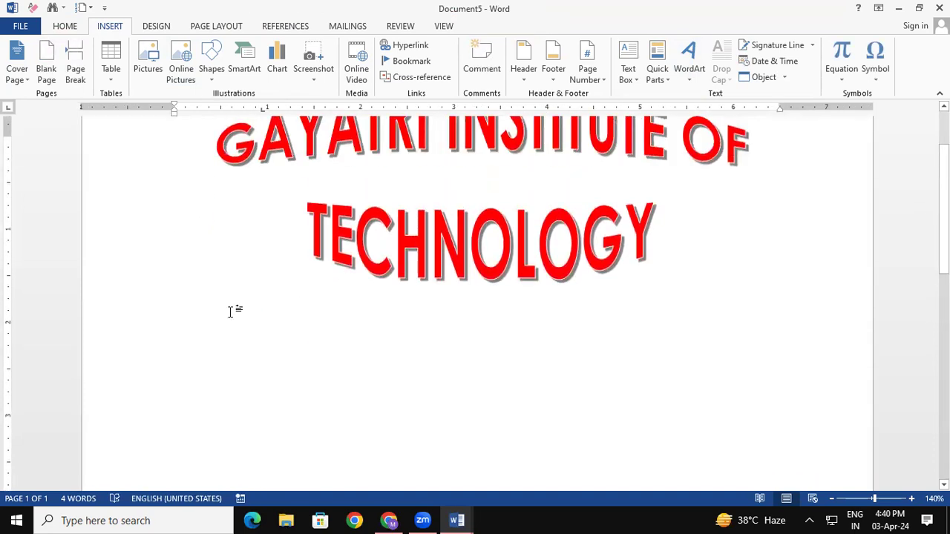
text(=R)
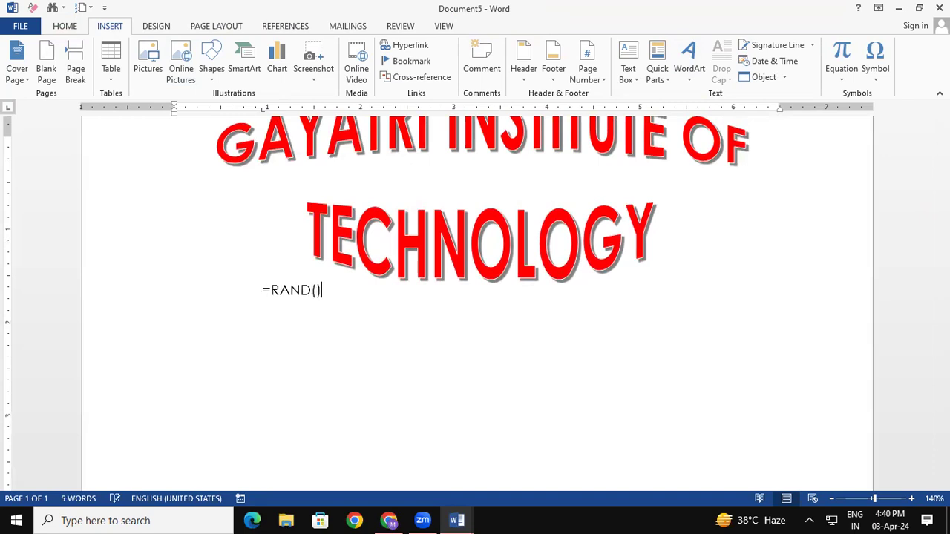
text(AND())
key(Return)
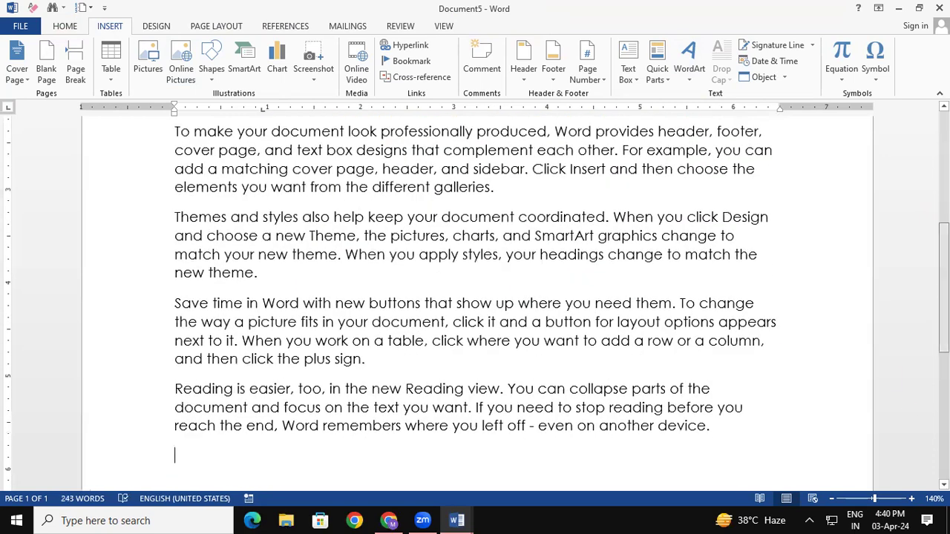
Select and delete the WordArt title.
scroll(654, 261, up, 5)
click(653, 260)
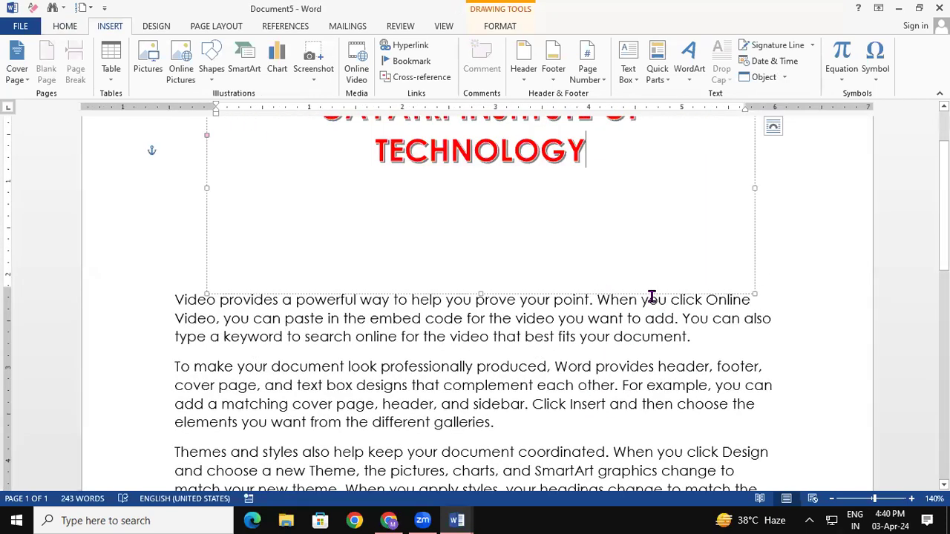
click(753, 227)
key(Delete)
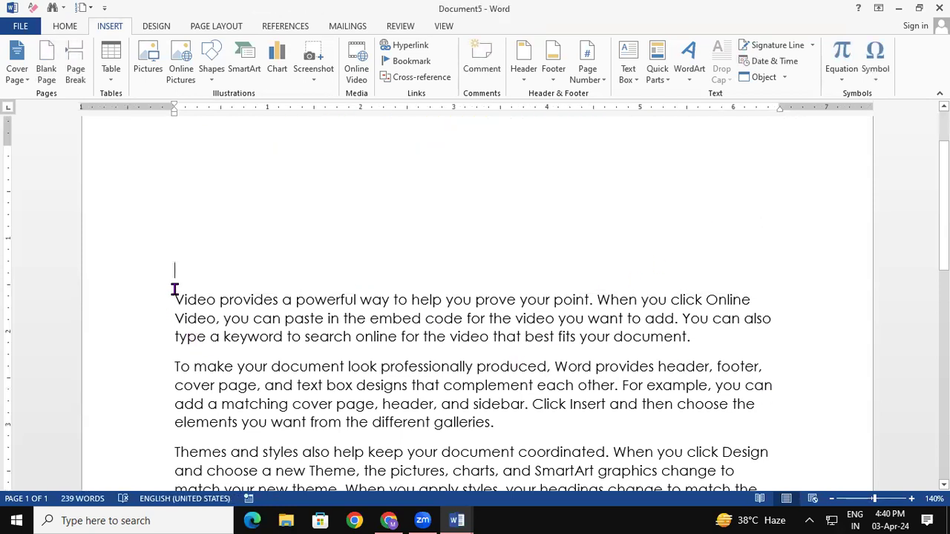
Select the first paragraph and give its opening 'V' a Dropped drop cap.
scroll(174, 290, down, 3)
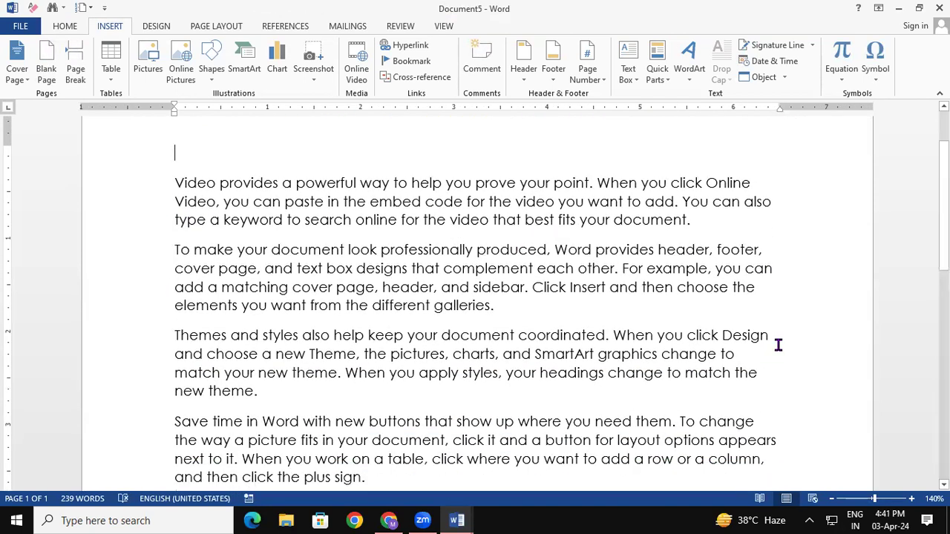
drag(944, 206, 944, 175)
click(527, 348)
drag(176, 264, 184, 266)
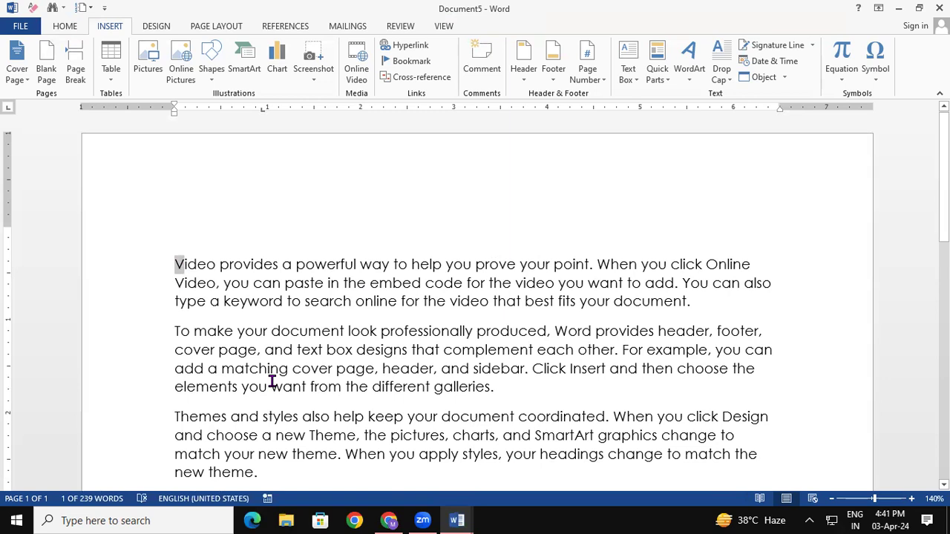
click(361, 346)
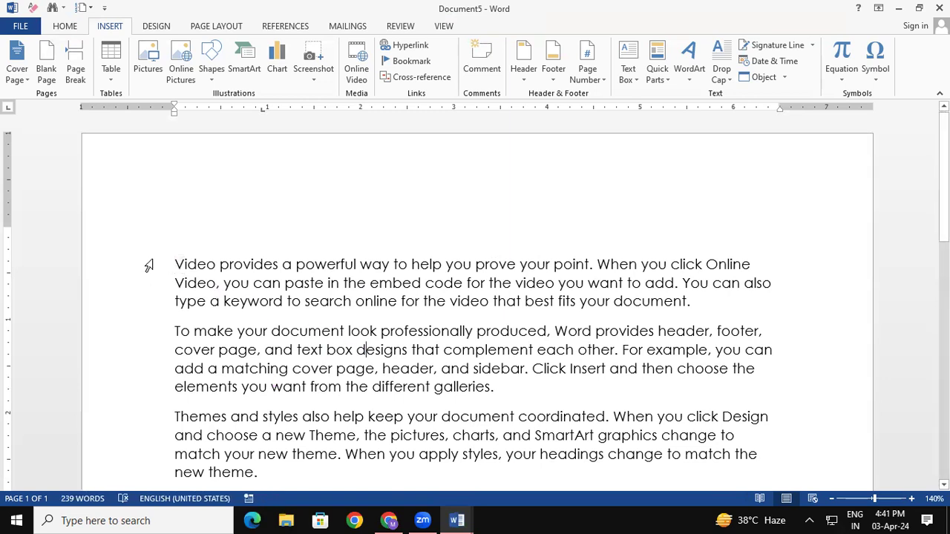
drag(178, 258, 709, 309)
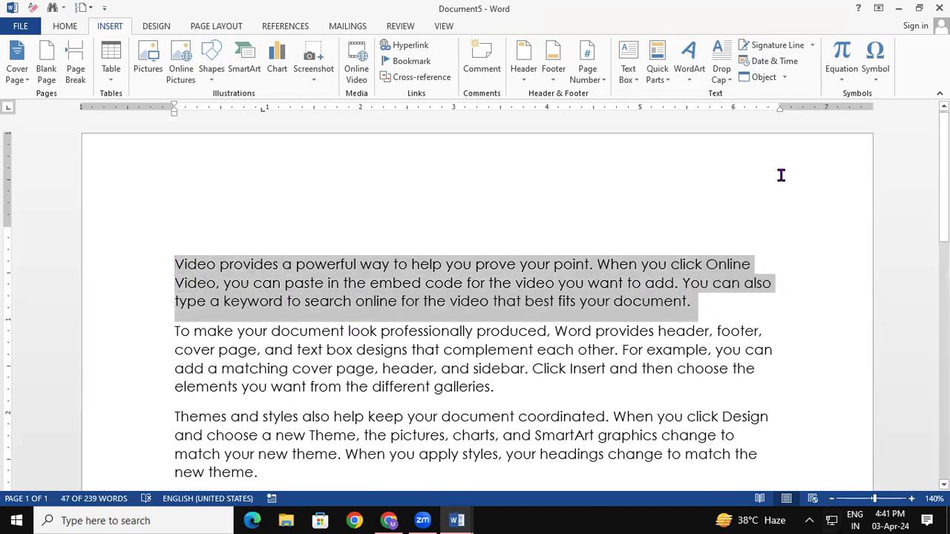
click(726, 66)
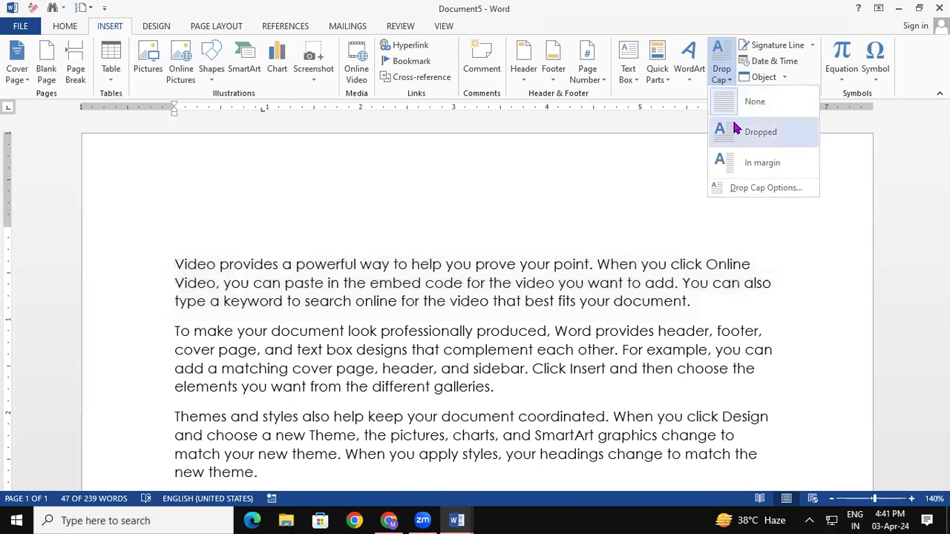
click(732, 124)
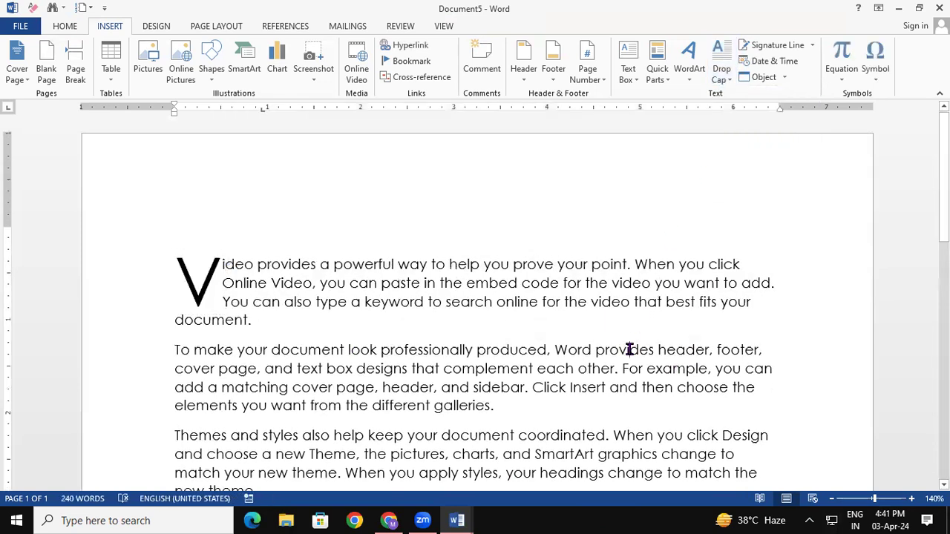
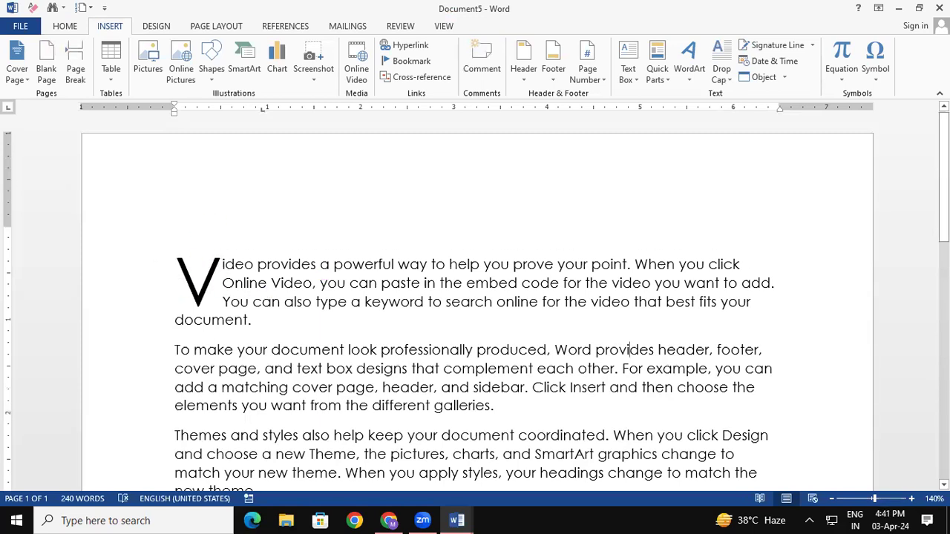
Give the 'To make' and 'Themes and styles' paragraphs dropped capital T's.
scroll(475, 303, down, 1)
drag(174, 256, 509, 328)
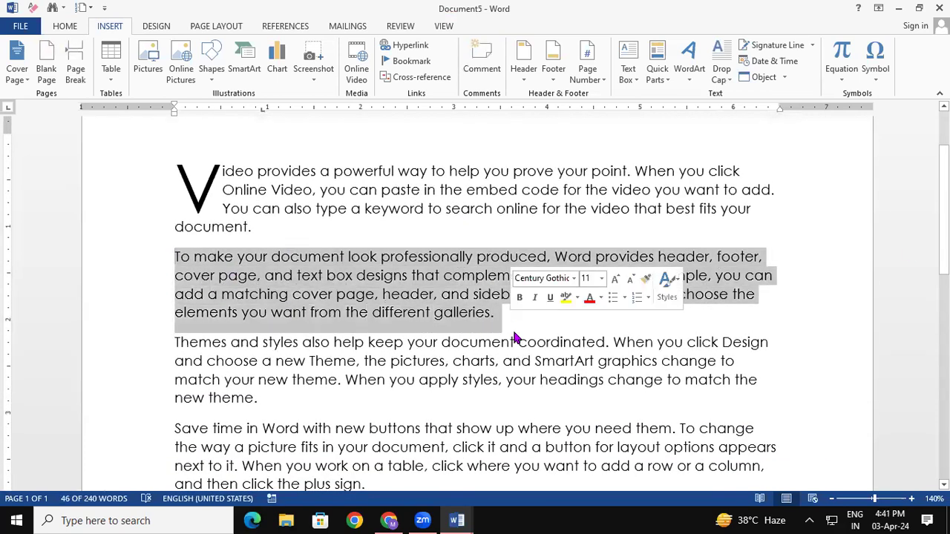
click(725, 79)
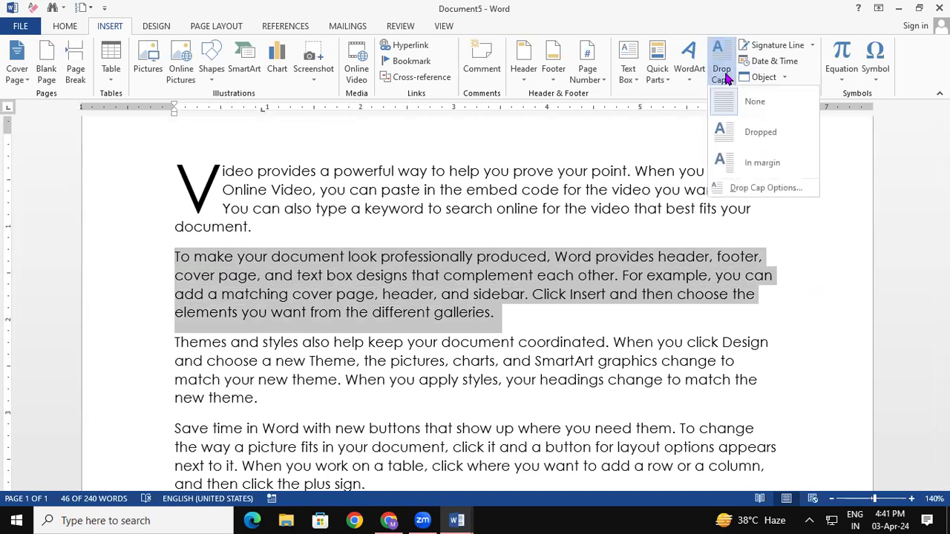
click(742, 132)
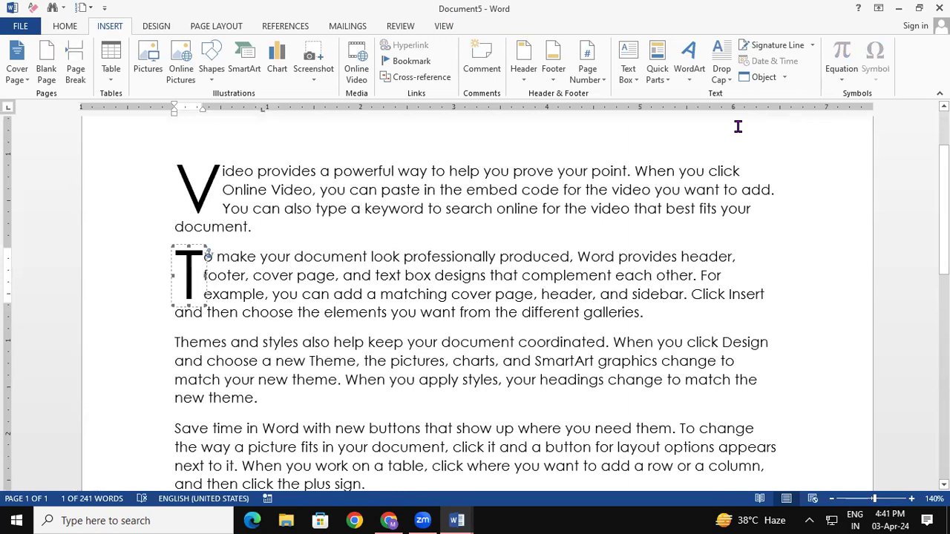
click(391, 364)
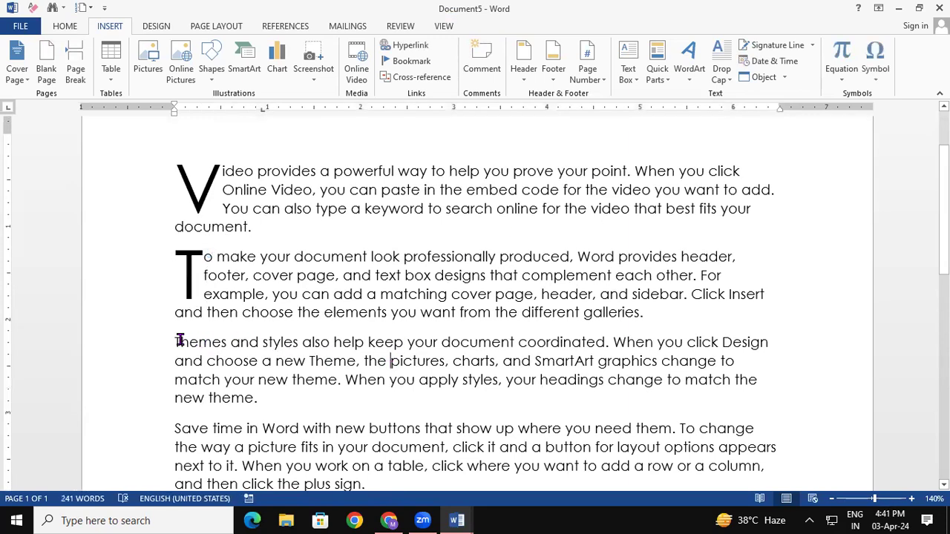
drag(175, 342, 303, 396)
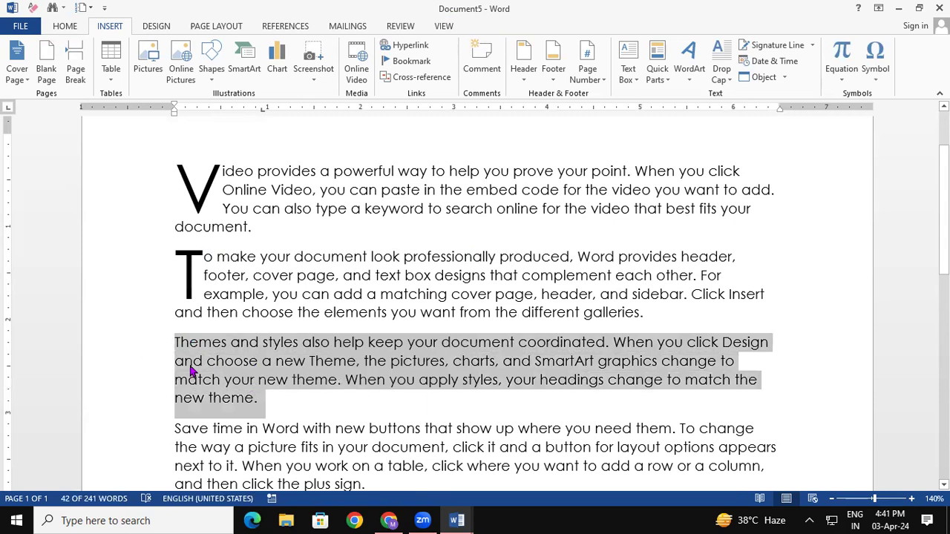
click(720, 74)
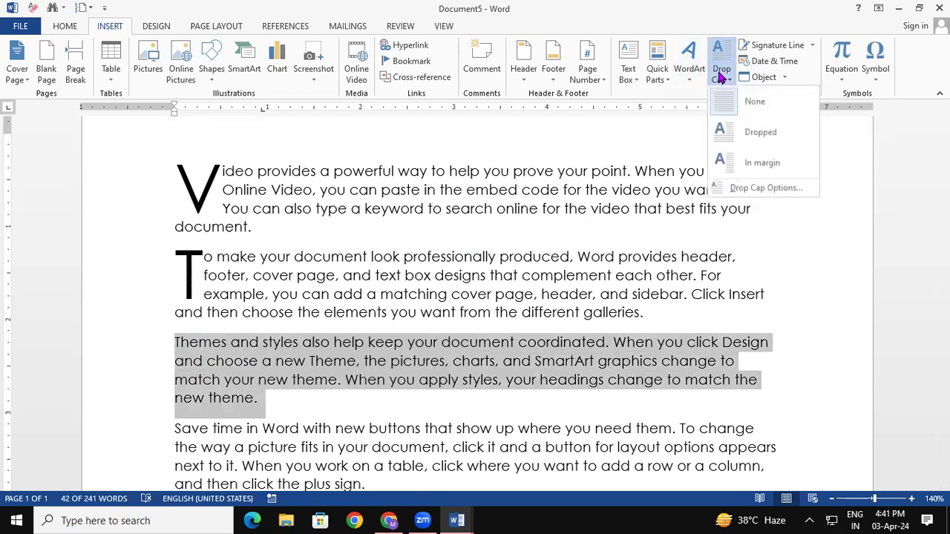
click(746, 145)
click(597, 380)
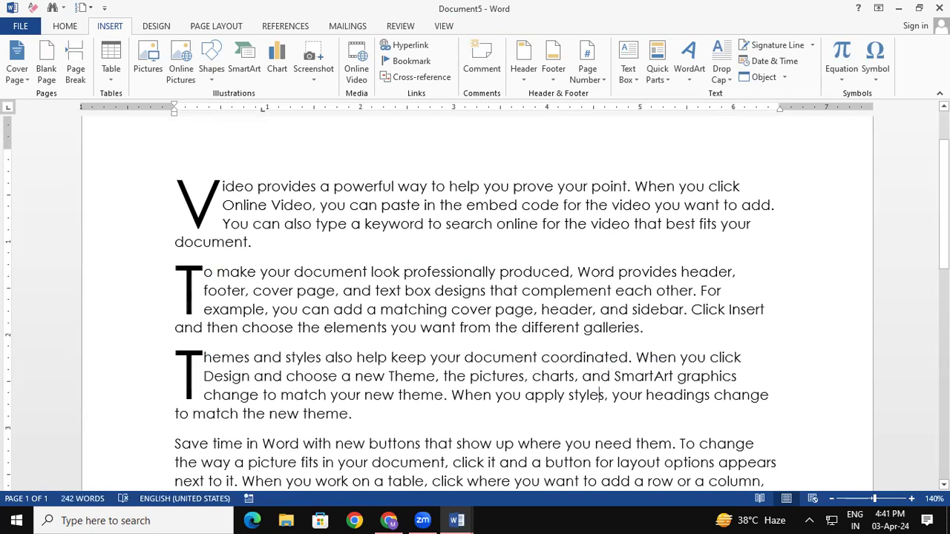
Put the 'Save time in Word' paragraph's capital S as an in-margin drop cap.
scroll(316, 317, down, 3)
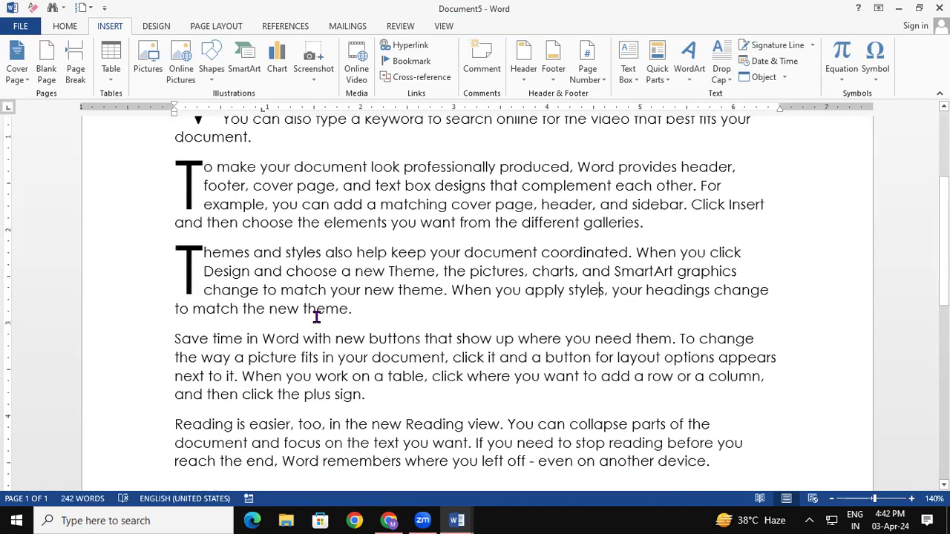
drag(174, 339, 381, 395)
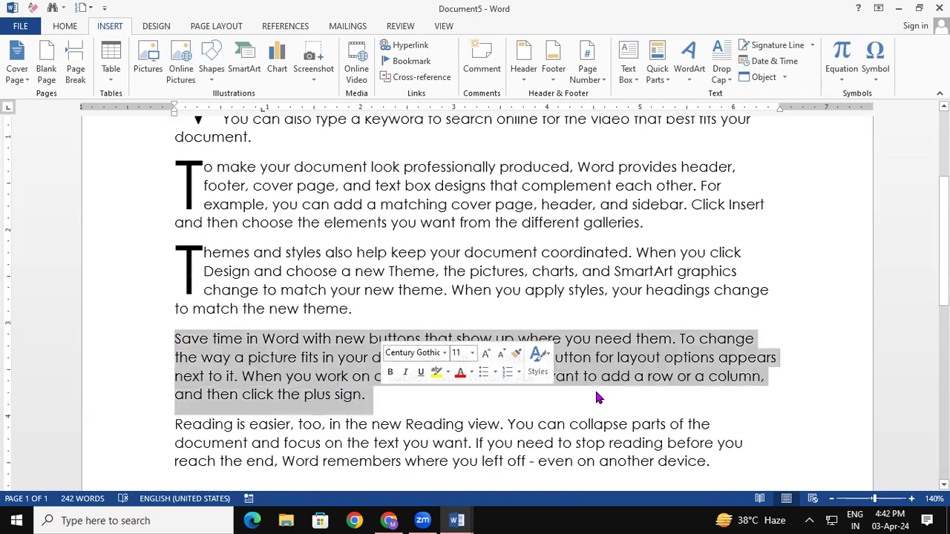
click(731, 75)
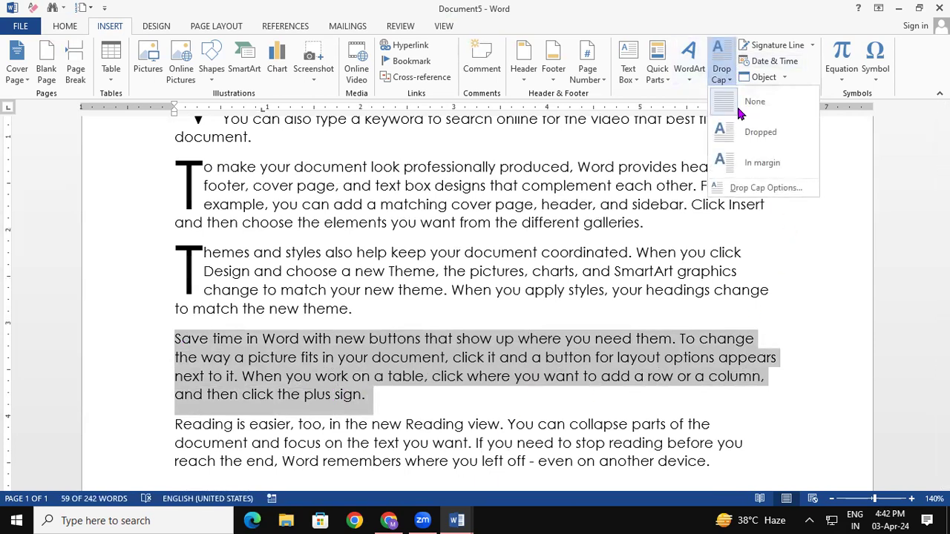
click(753, 161)
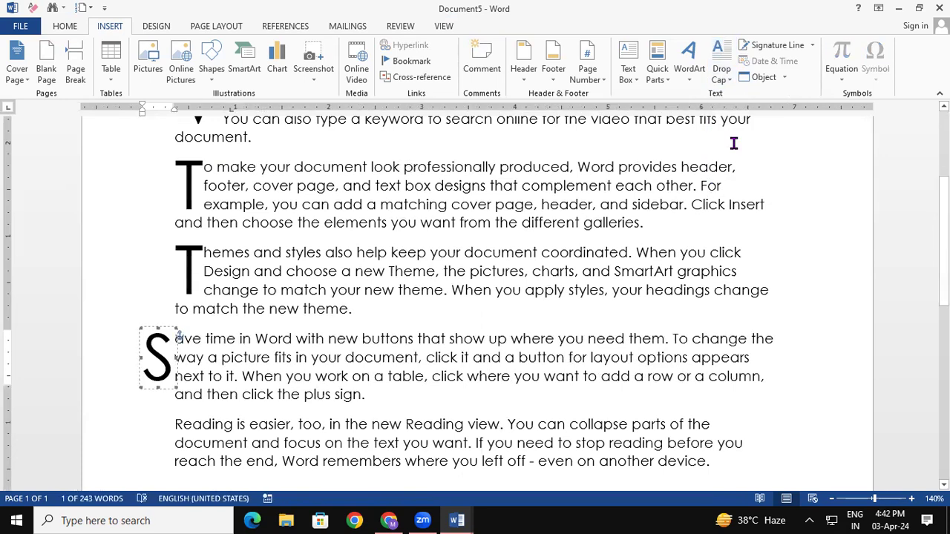
click(658, 267)
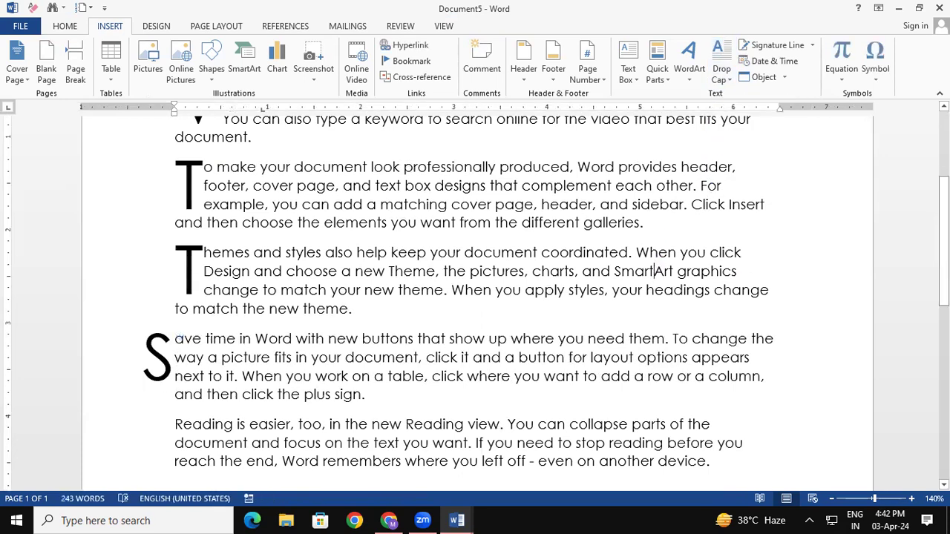
scroll(475, 297, up, 4)
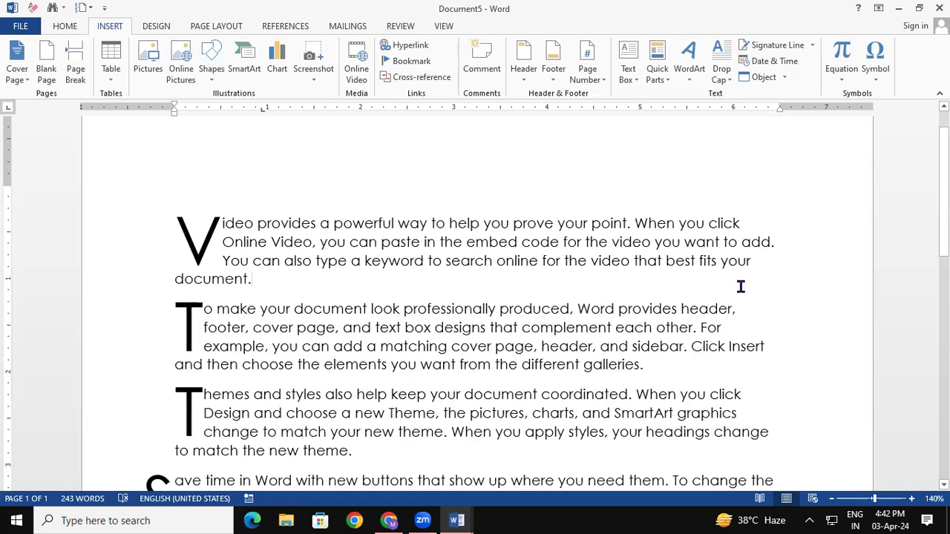
Insert a signature line in the first paragraph with the signer's name and the title Director.
click(790, 51)
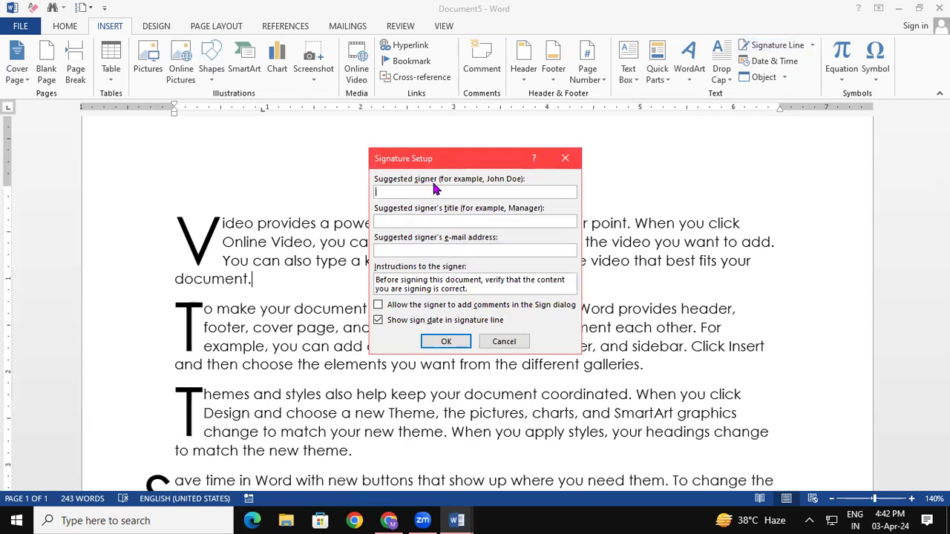
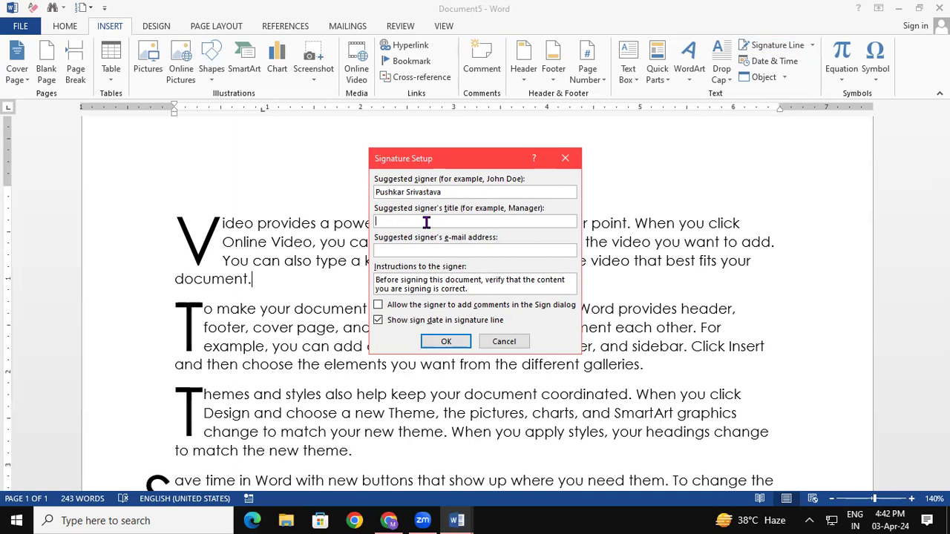
text(Director)
click(446, 342)
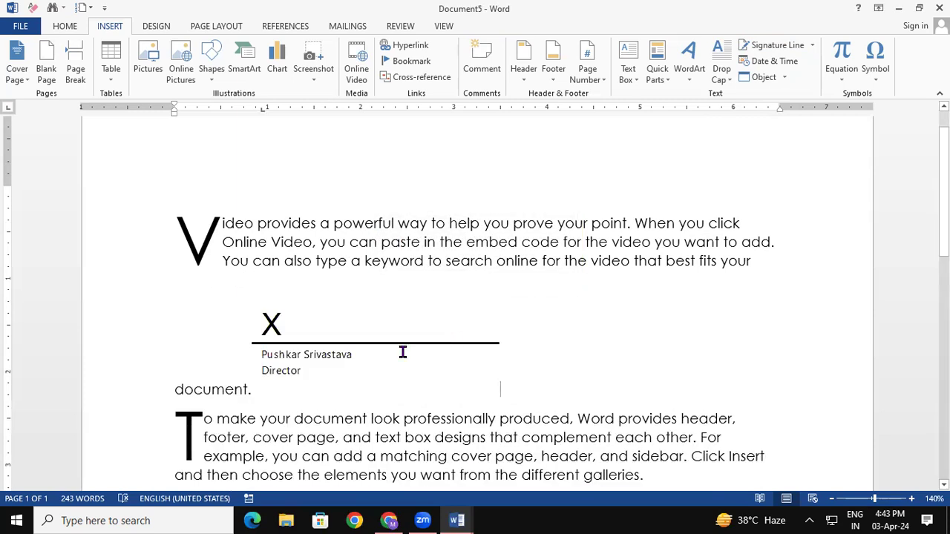
Try Behind Text wrapping on the signature line, then undo it.
click(317, 367)
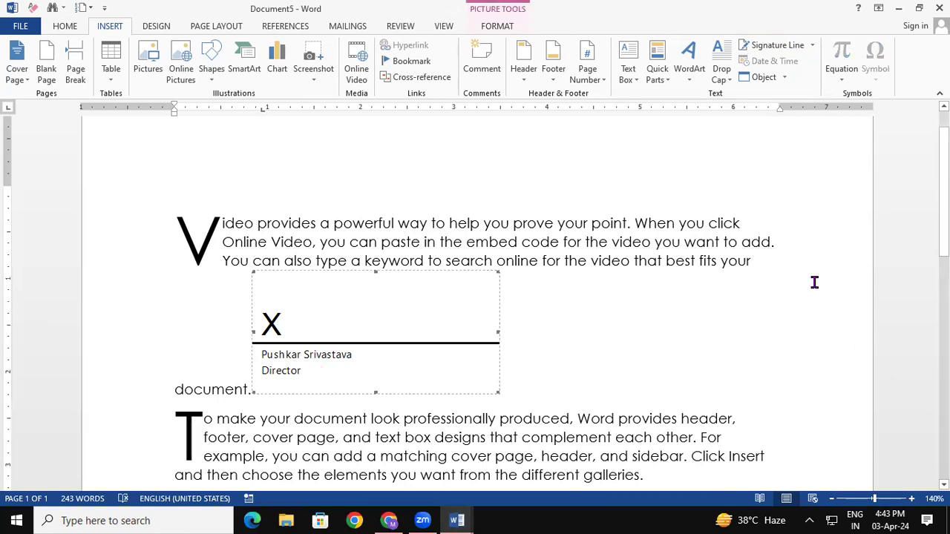
click(501, 28)
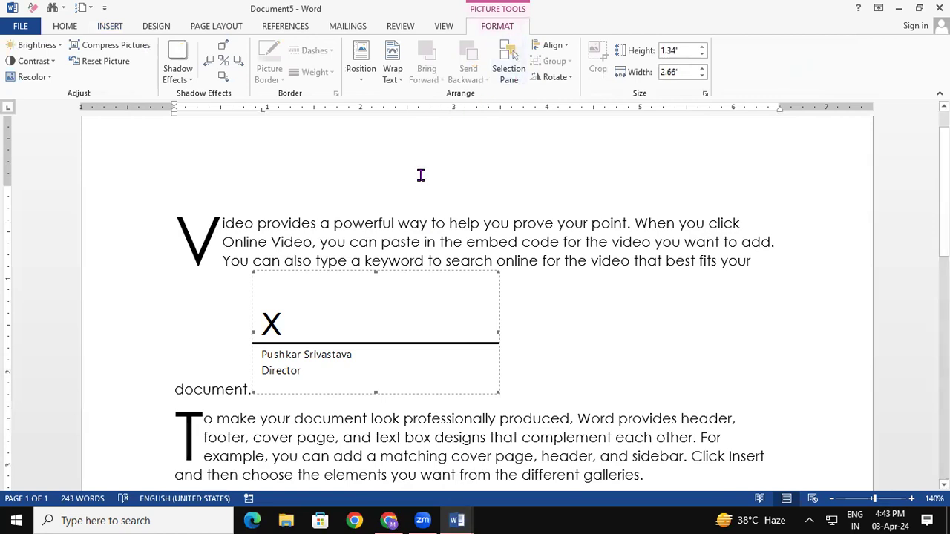
click(393, 77)
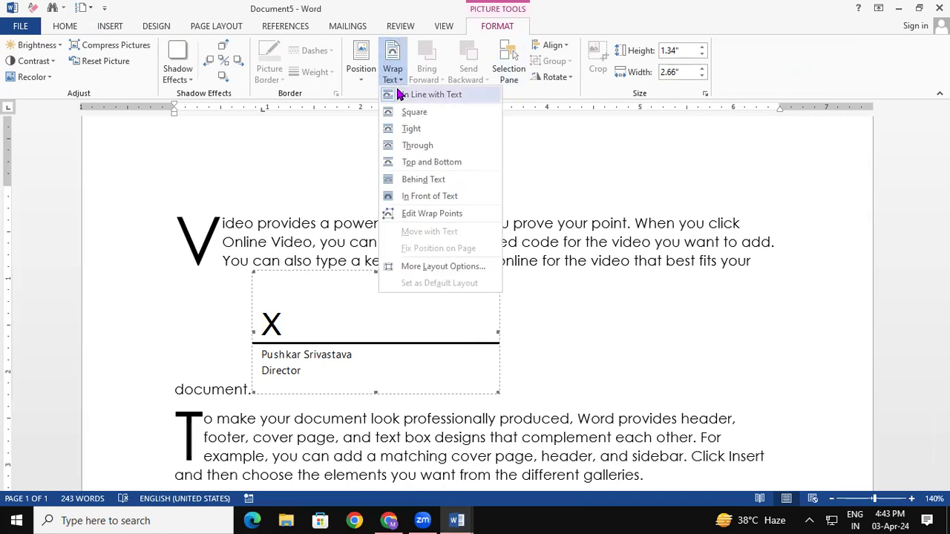
click(441, 181)
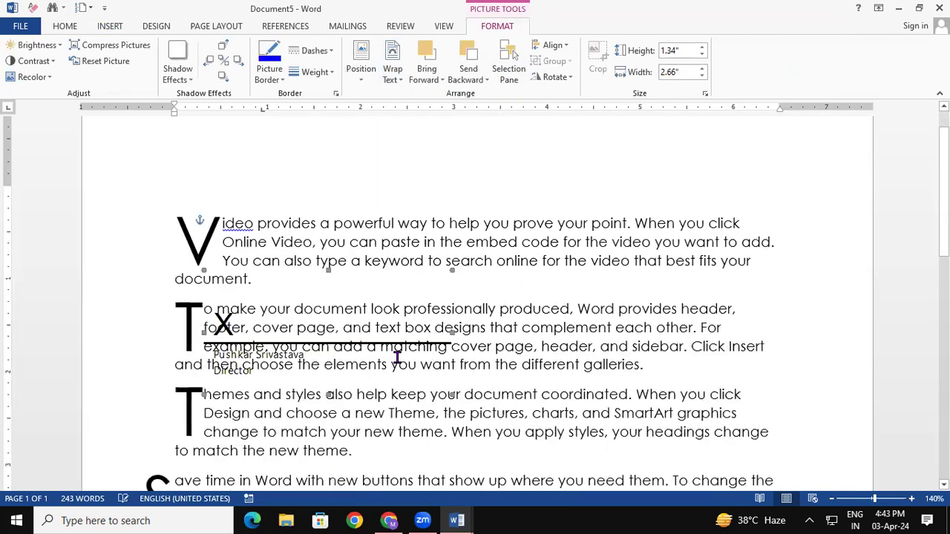
click(253, 347)
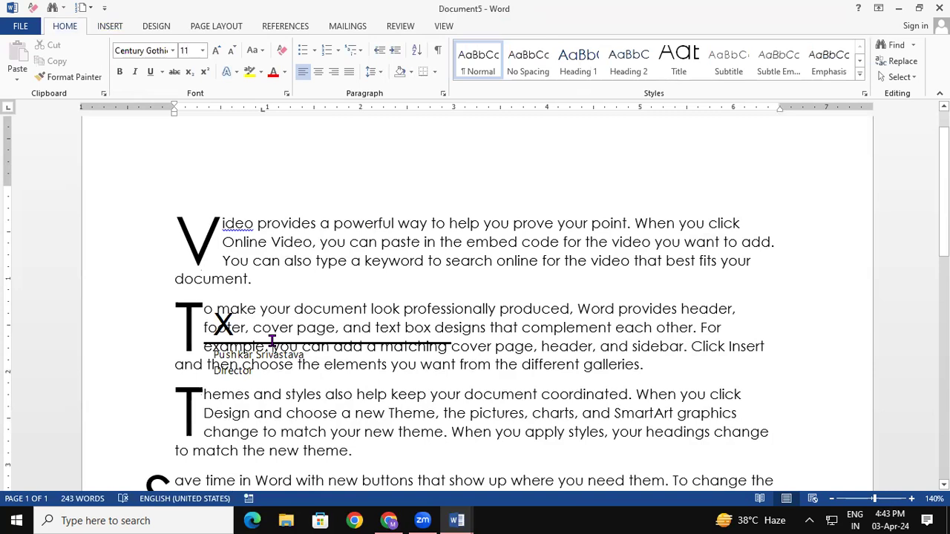
key(ctrl+z)
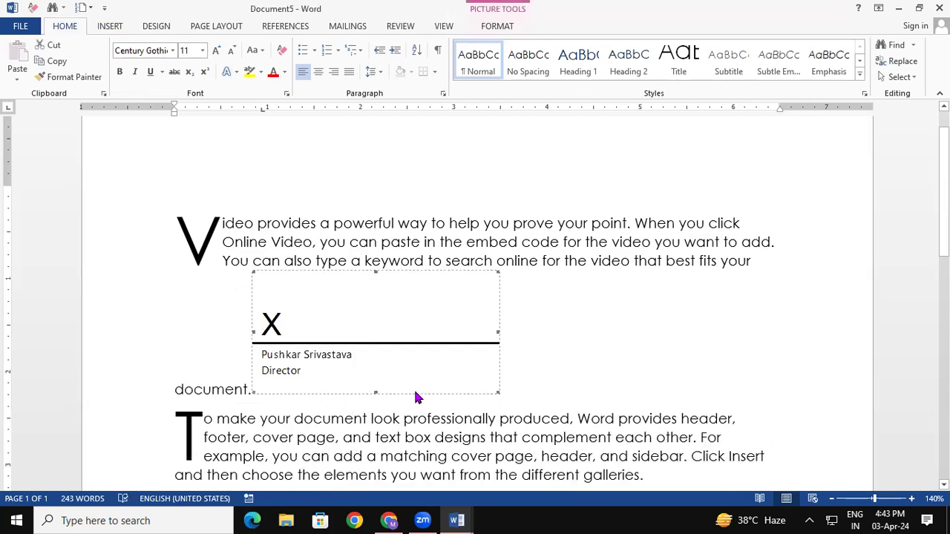
Position the signature line at the bottom right, then drag it just below the last paragraph.
click(504, 26)
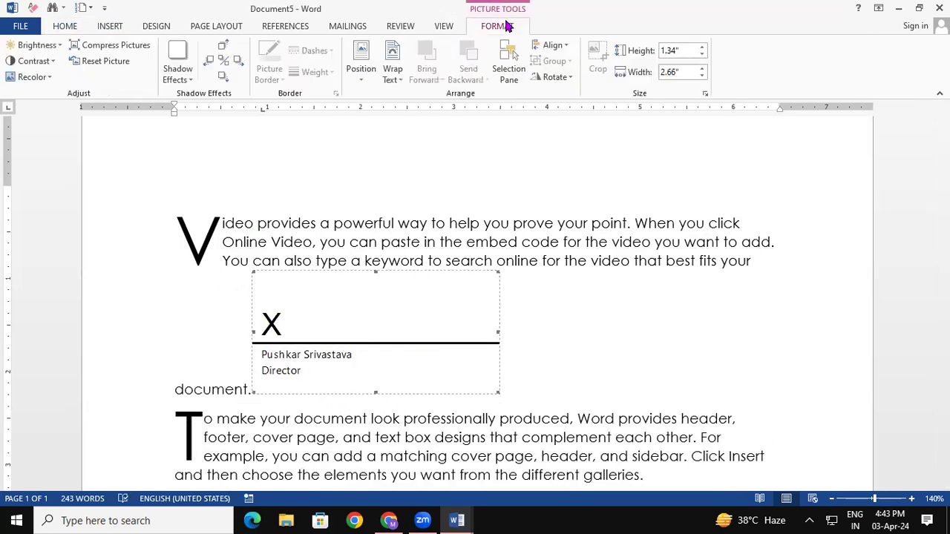
click(390, 72)
click(361, 72)
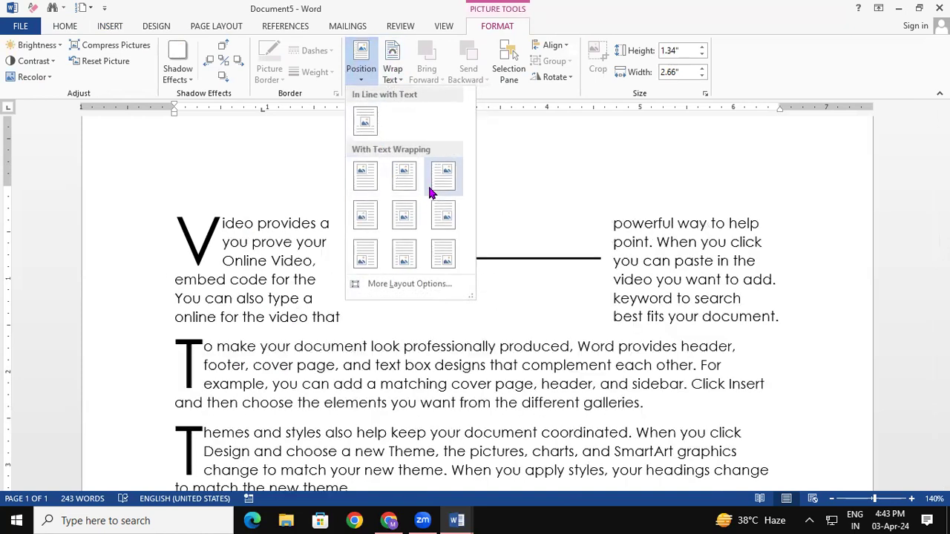
click(444, 253)
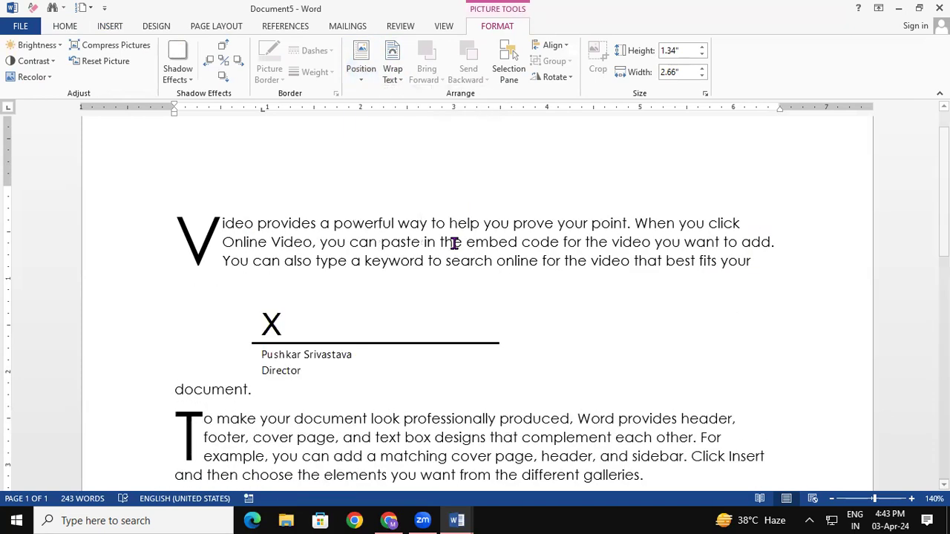
scroll(475, 297, down, 15)
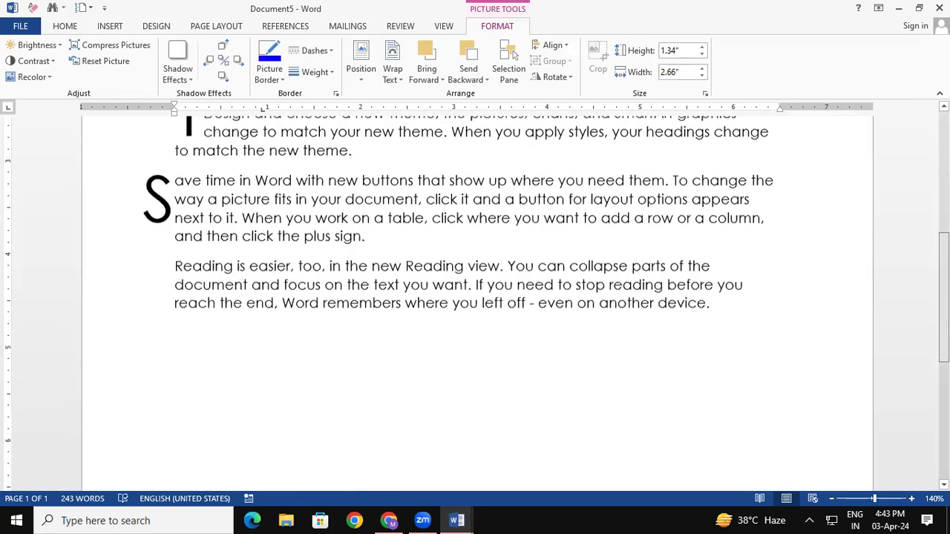
drag(674, 309, 659, 146)
scroll(687, 348, up, 5)
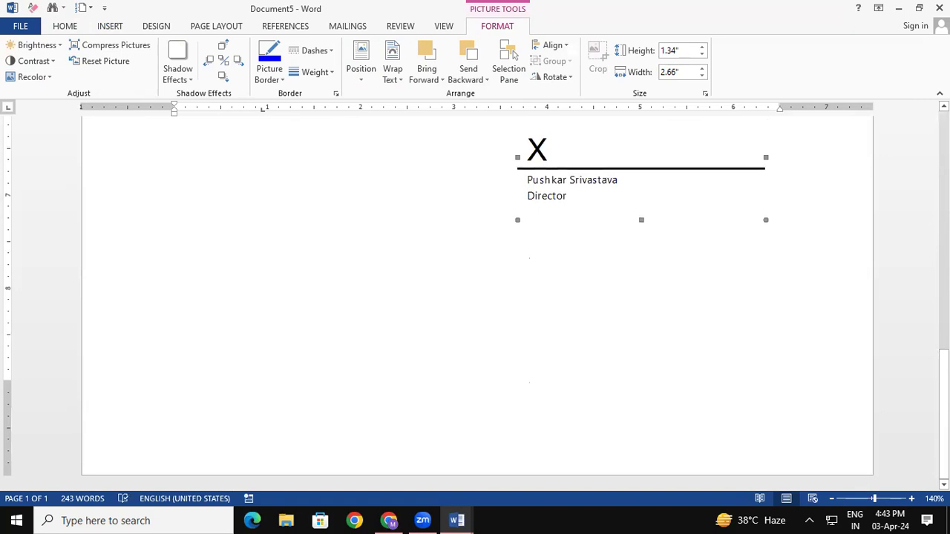
scroll(842, 325, down, 1)
drag(662, 354, 713, 254)
click(424, 318)
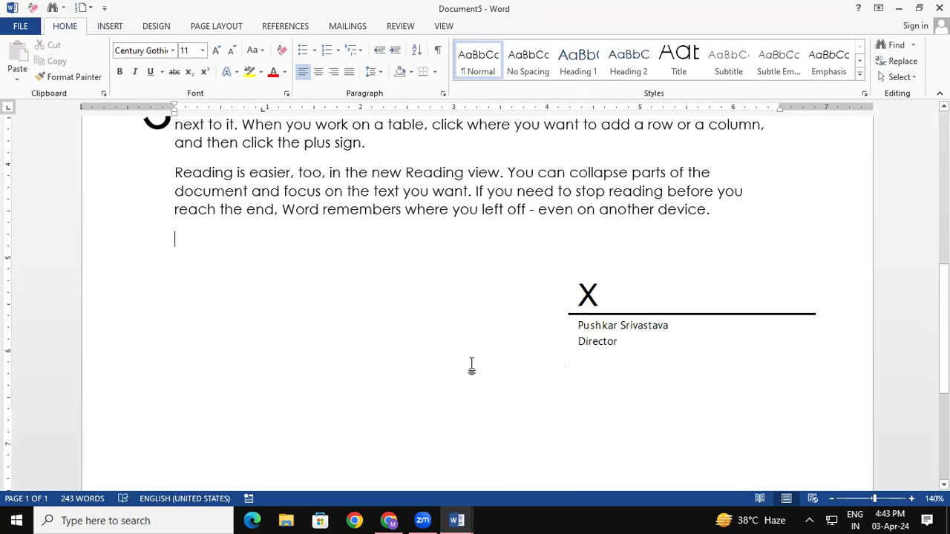
Insert the date and time stamp 03-Apr-24 4:44:05 PM after the last paragraph.
click(110, 25)
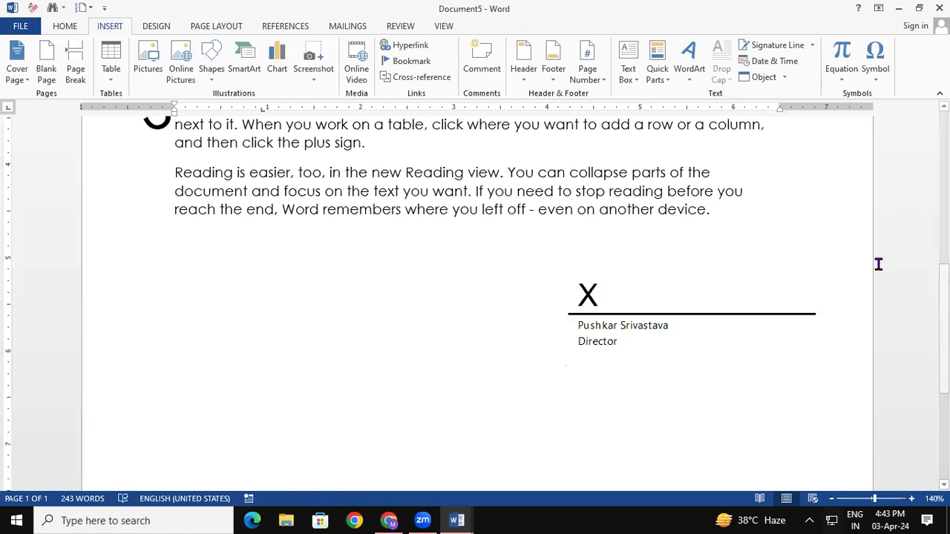
click(789, 67)
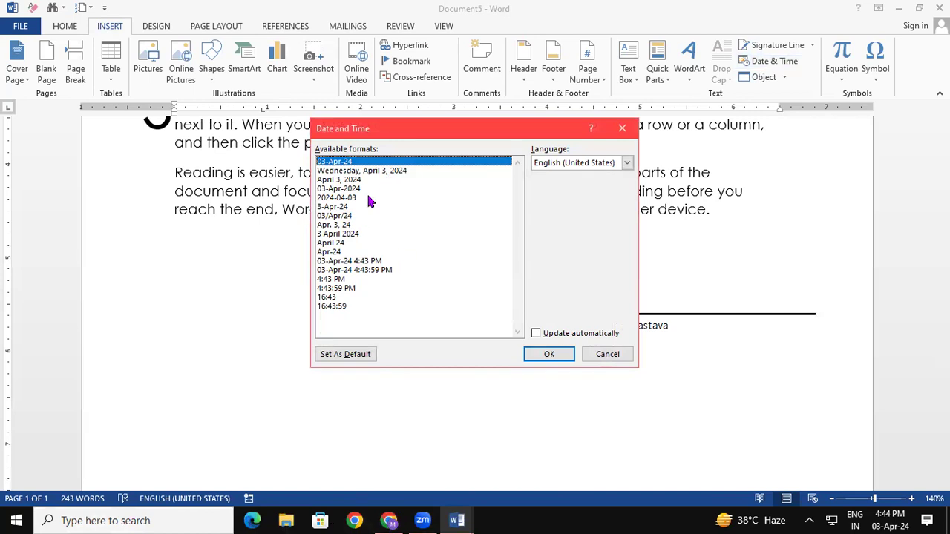
click(364, 271)
click(538, 353)
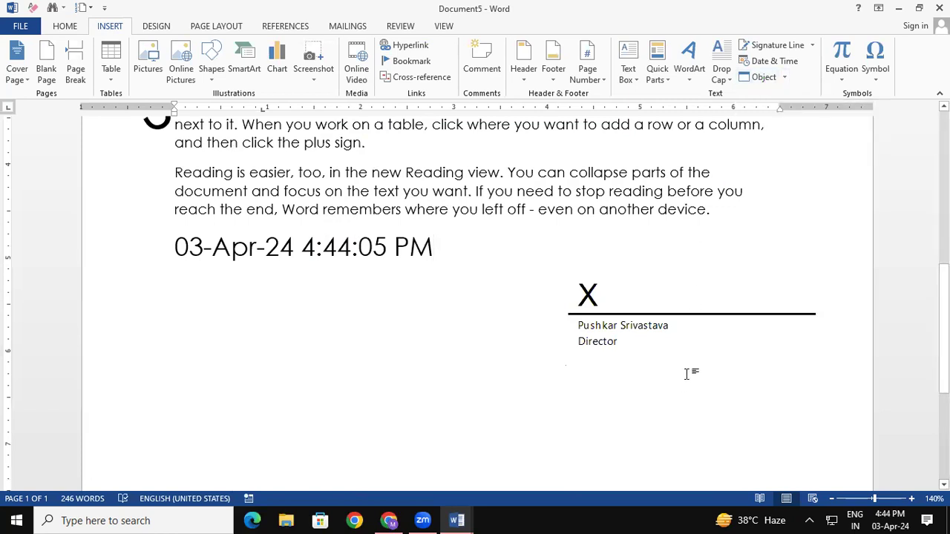
click(785, 78)
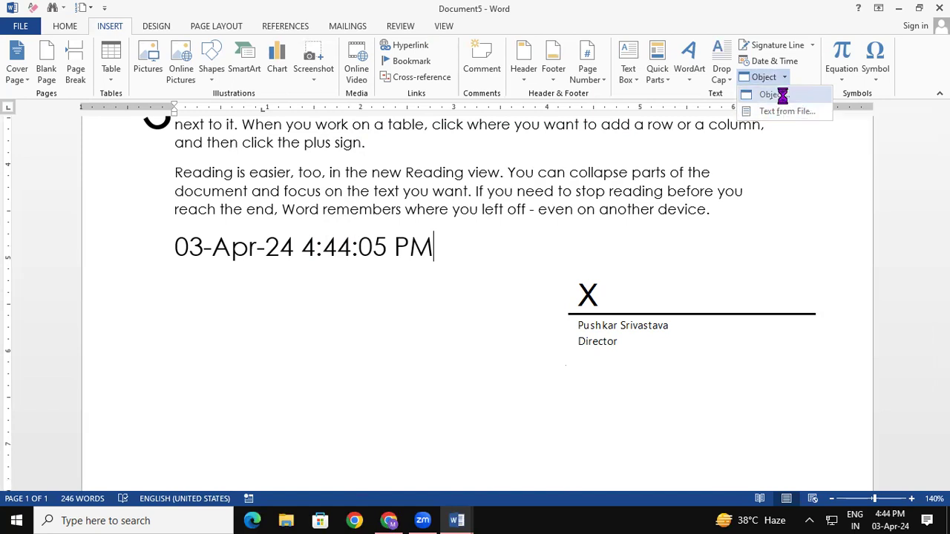
In the Object dialog, pick Microsoft PowerPoint Presentation as the object type.
click(781, 94)
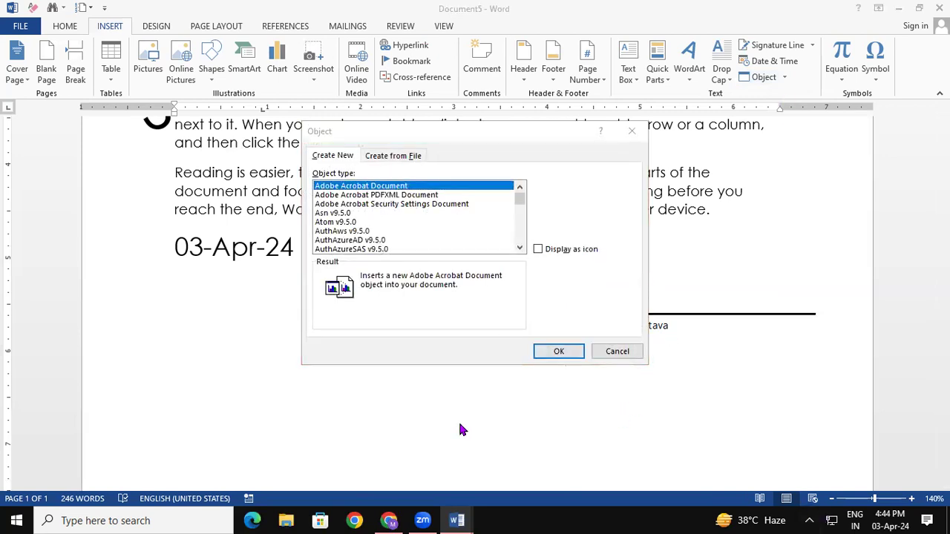
click(518, 211)
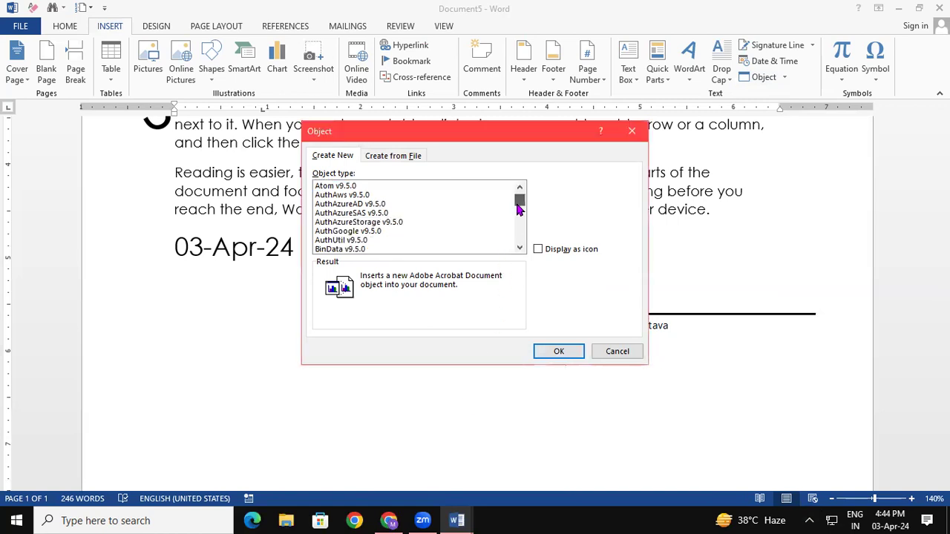
drag(518, 213, 518, 228)
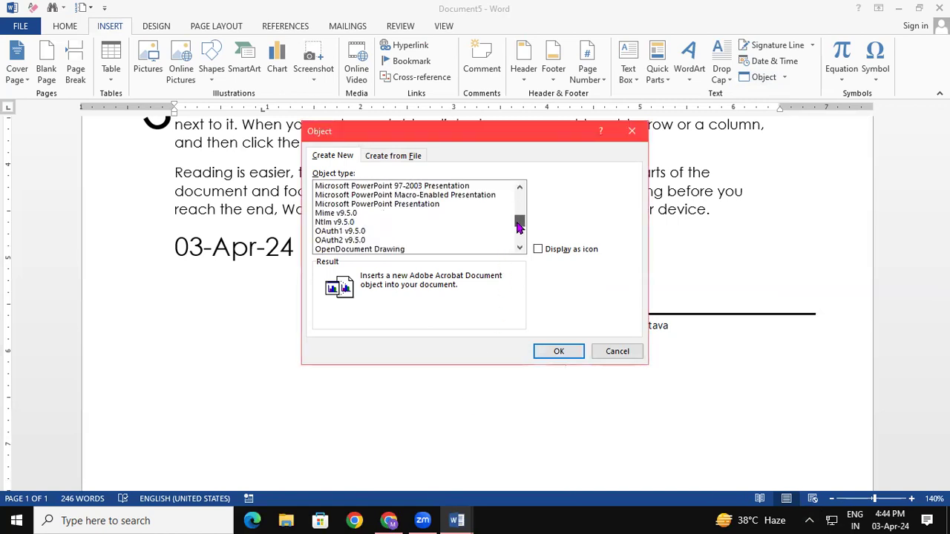
click(427, 205)
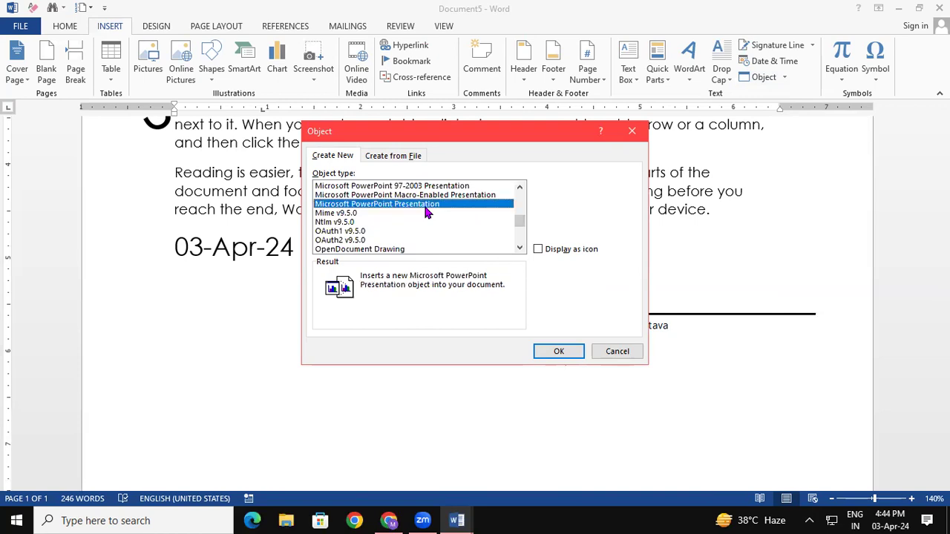
Embed a blank PowerPoint presentation, then close PowerPoint to return to Word.
click(557, 353)
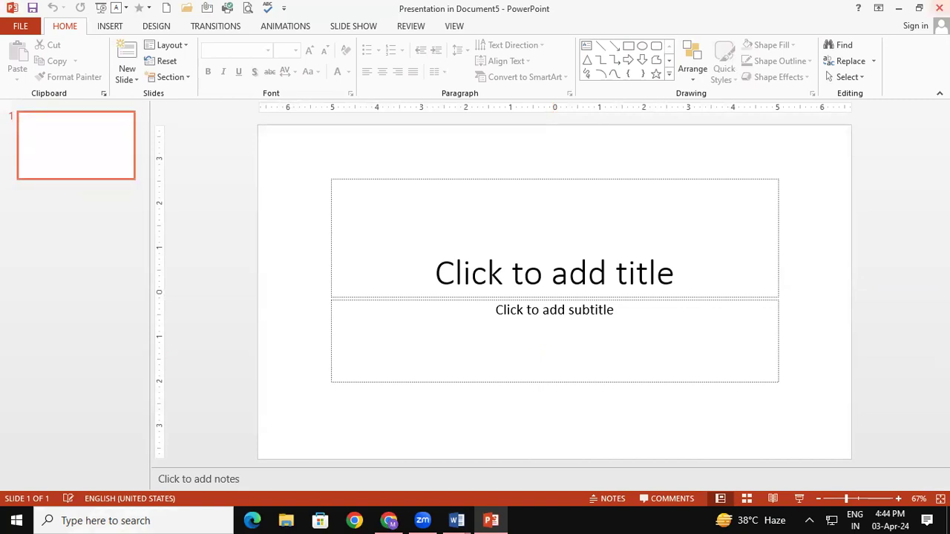
click(939, 7)
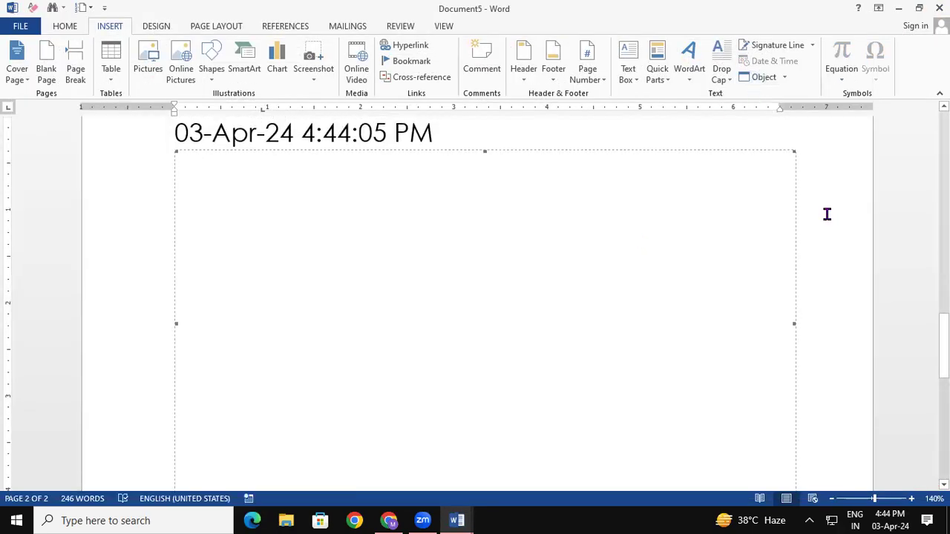
Remove the embedded presentation and insert the text of file ccc after the timestamp.
key(ctrl+z)
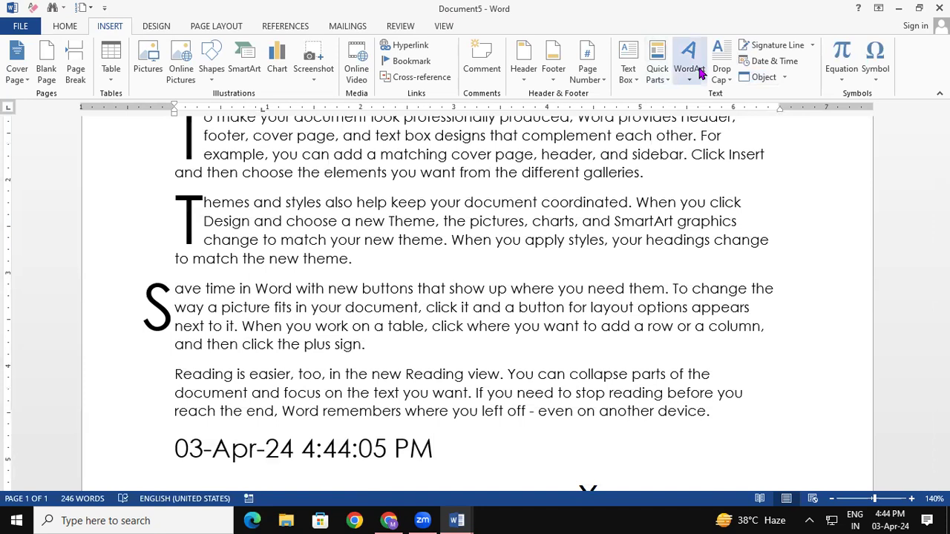
click(785, 78)
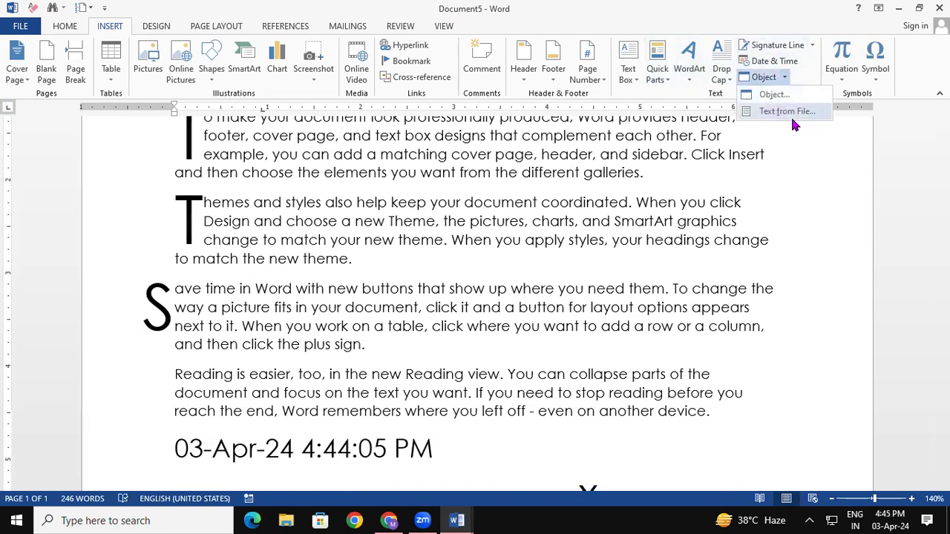
click(792, 112)
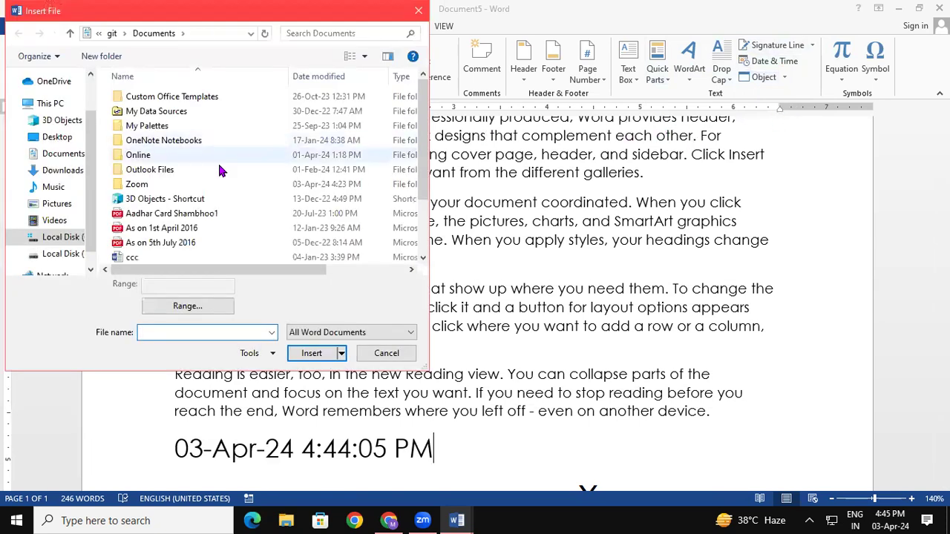
click(133, 257)
click(311, 353)
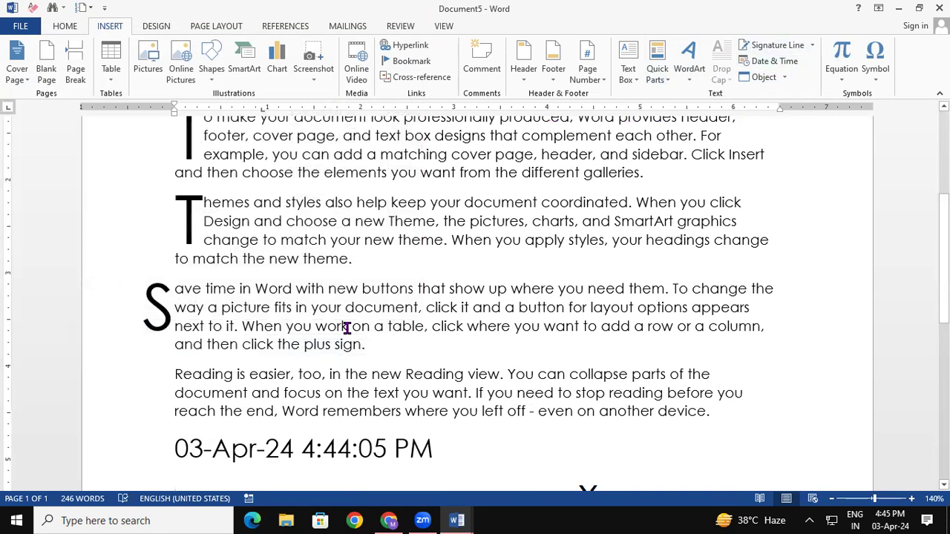
Close Document5 through Document1, discarding all their changes.
mouse_move(467, 519)
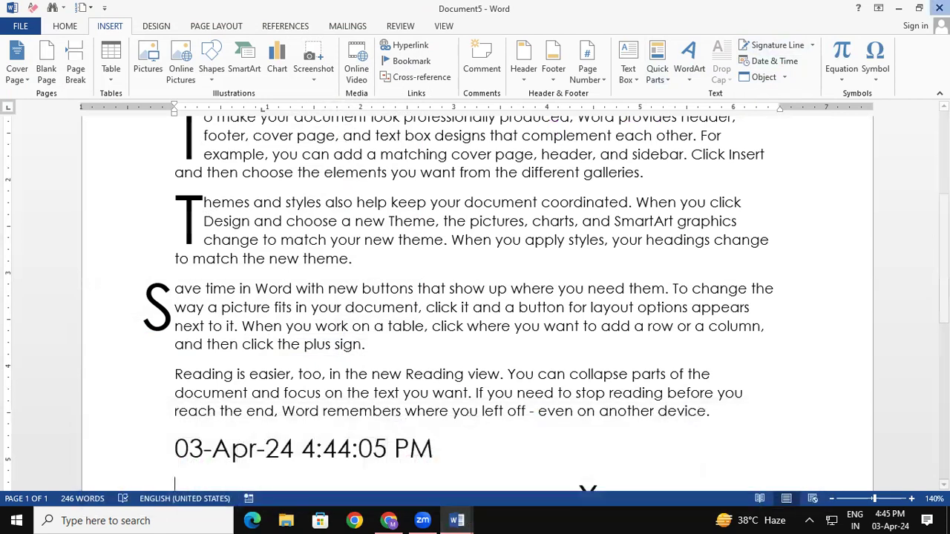
click(941, 8)
click(482, 288)
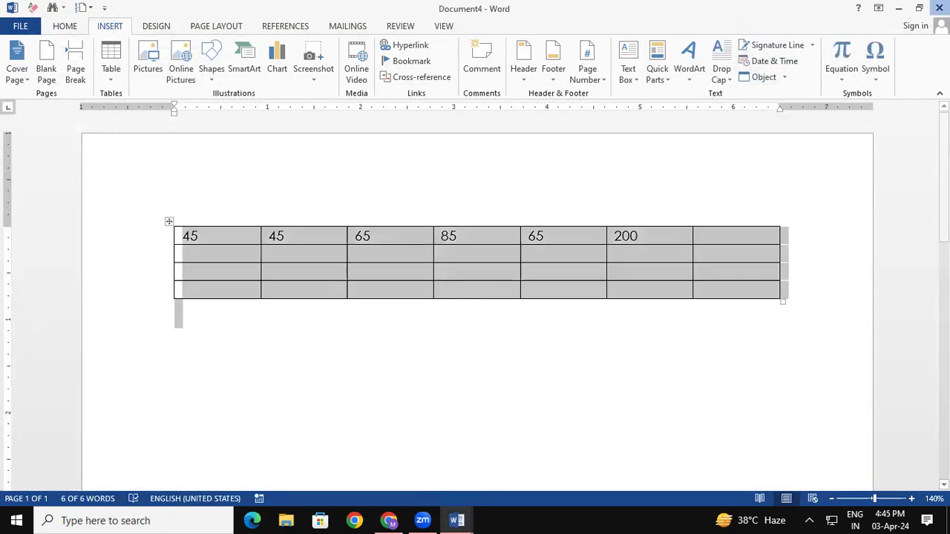
key(alt+F4)
click(483, 289)
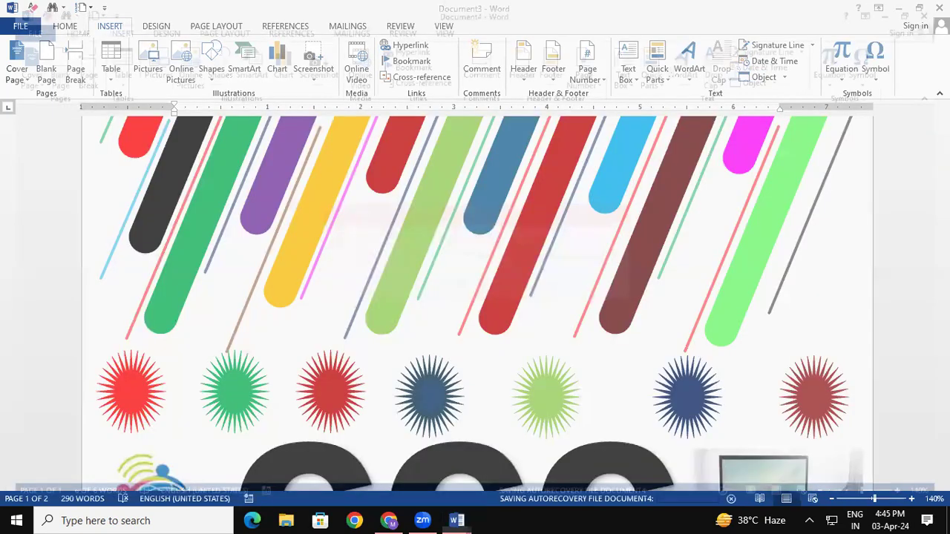
key(alt+F4)
click(484, 288)
click(935, 8)
click(475, 285)
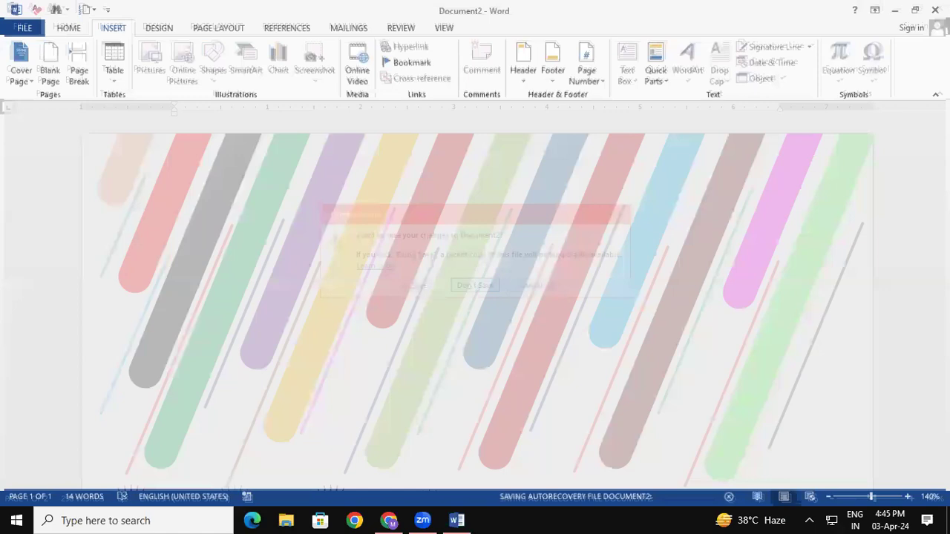
key(alt+F4)
click(476, 288)
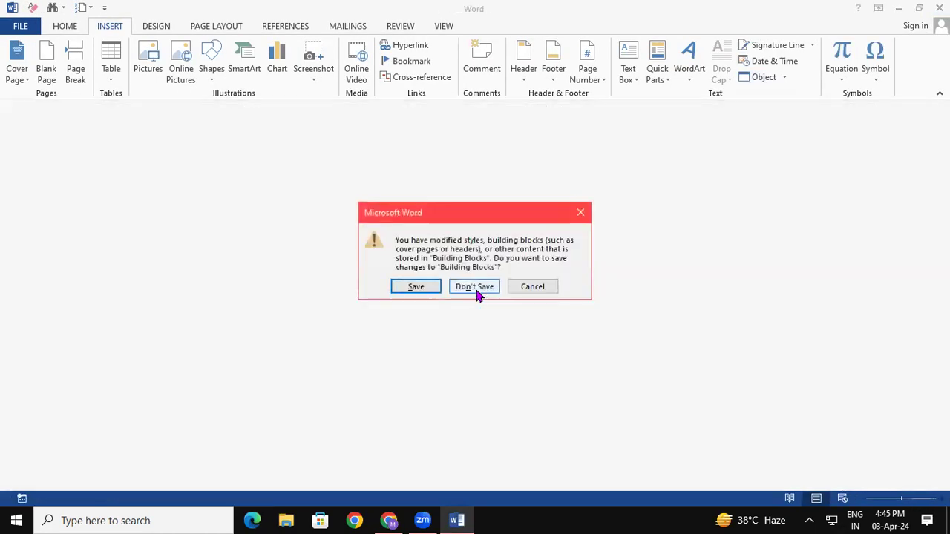
Skip saving Building Blocks and relaunch Word from the Run prompt.
click(479, 288)
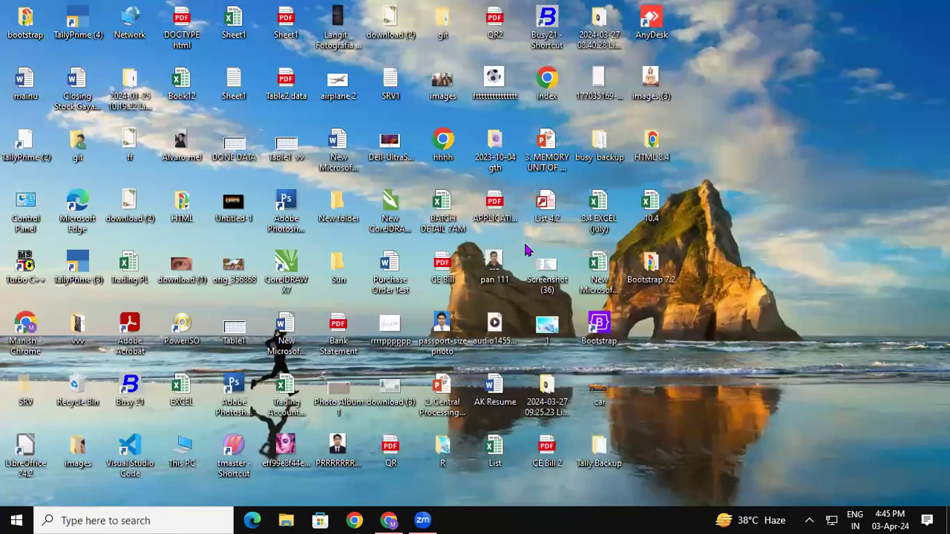
key(super+r)
key(Return)
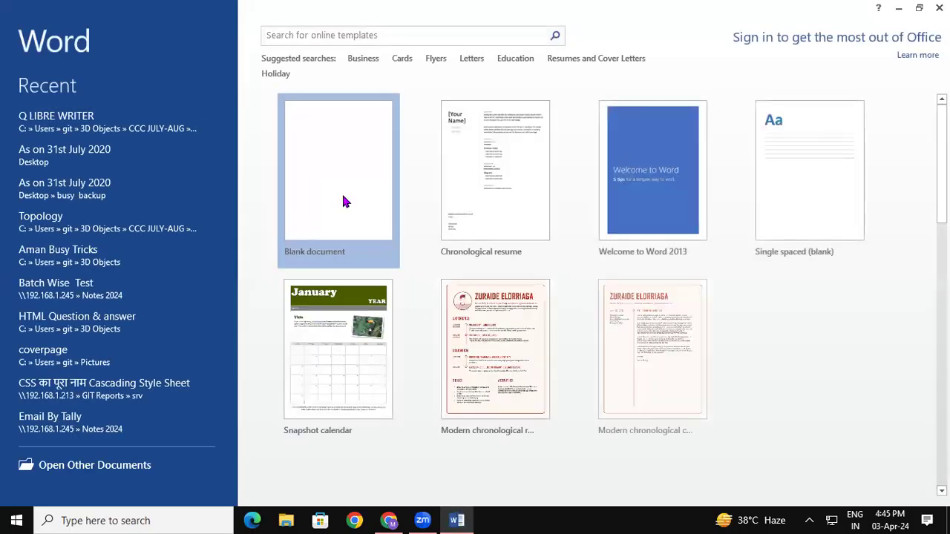
Fill a blank document with the text of MICROSOFT OFFICE 2013 INTRODUCTION, then create another blank document.
click(341, 193)
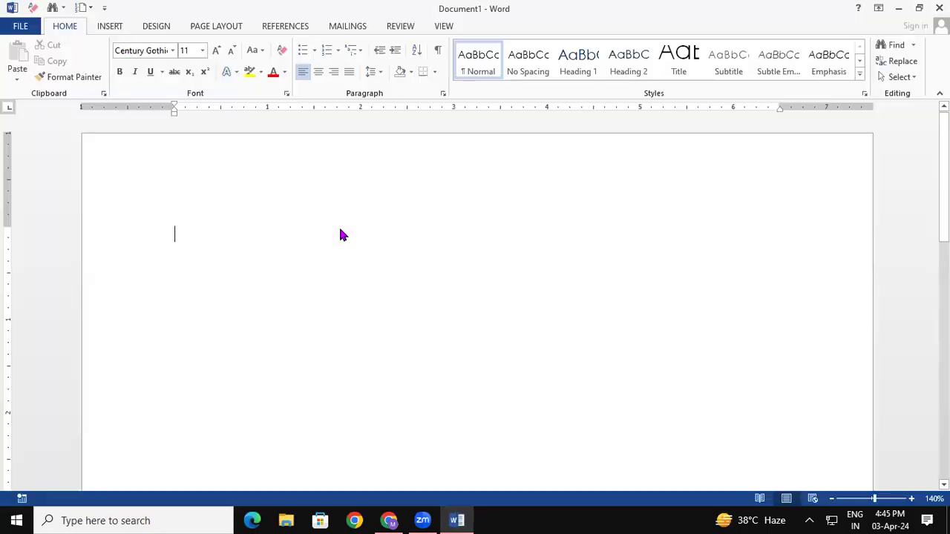
click(115, 28)
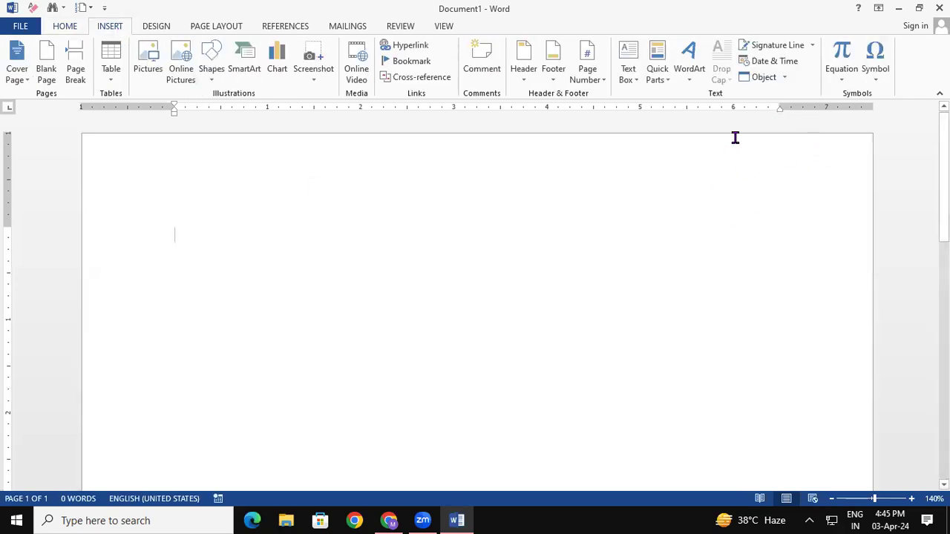
click(784, 77)
click(783, 110)
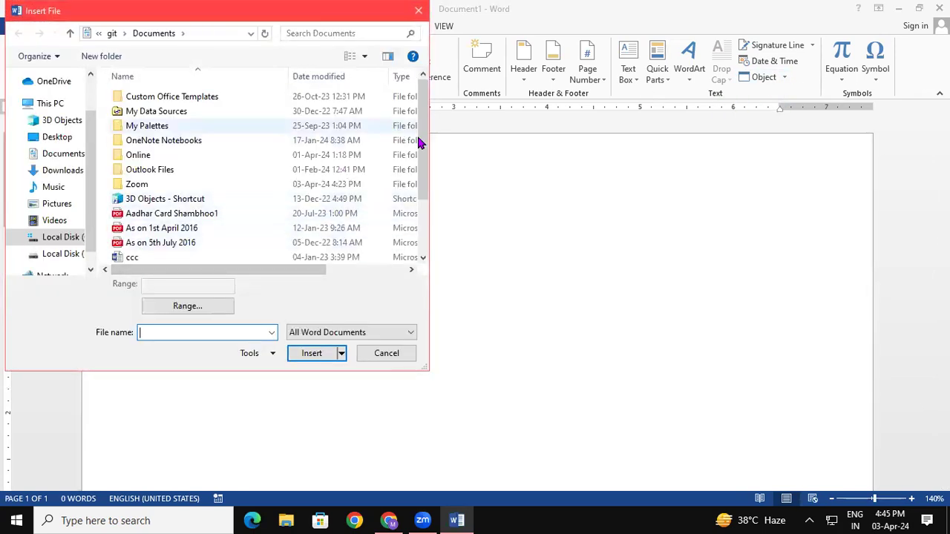
drag(424, 159, 435, 202)
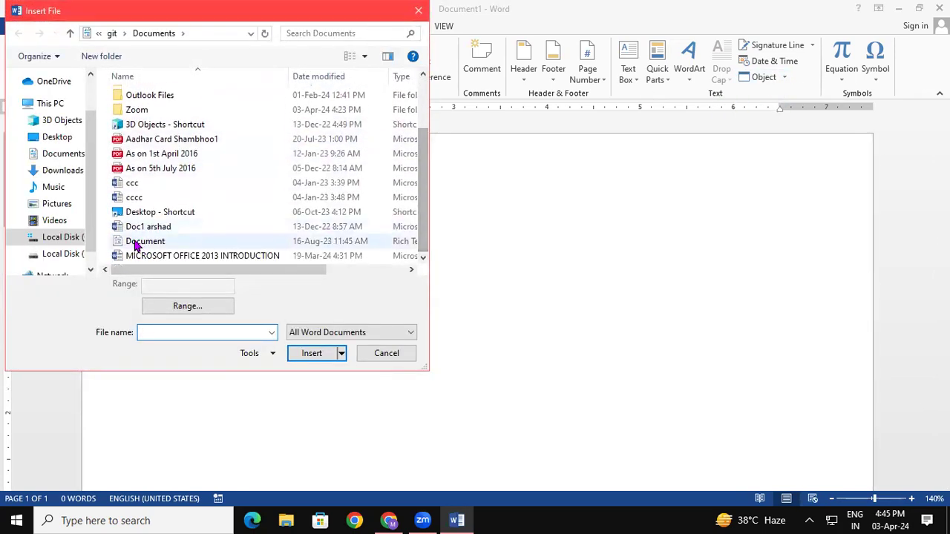
click(169, 260)
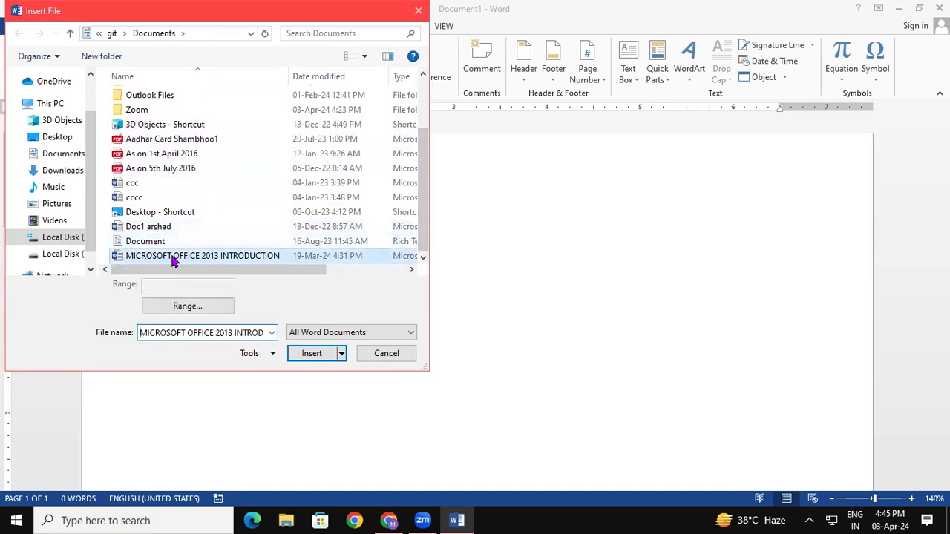
click(312, 354)
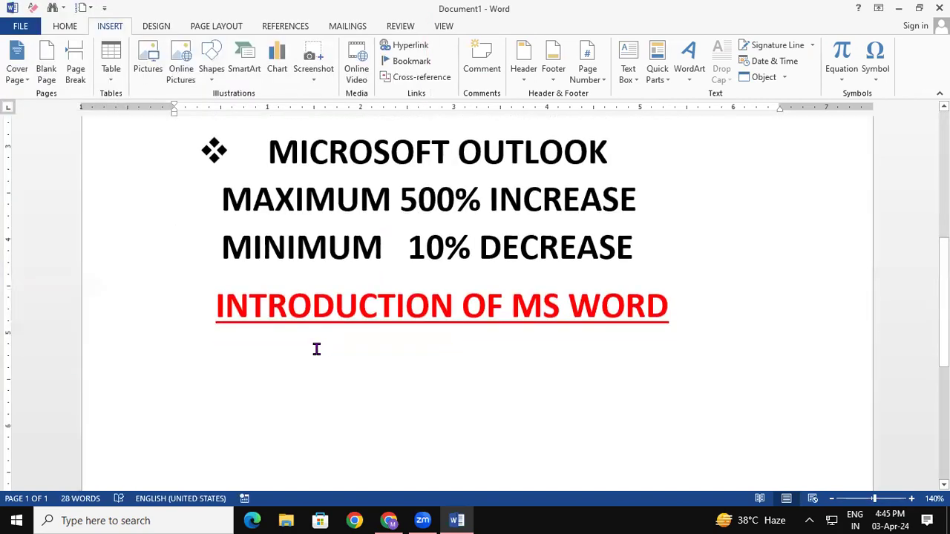
drag(944, 302, 944, 175)
scroll(475, 297, down, 3)
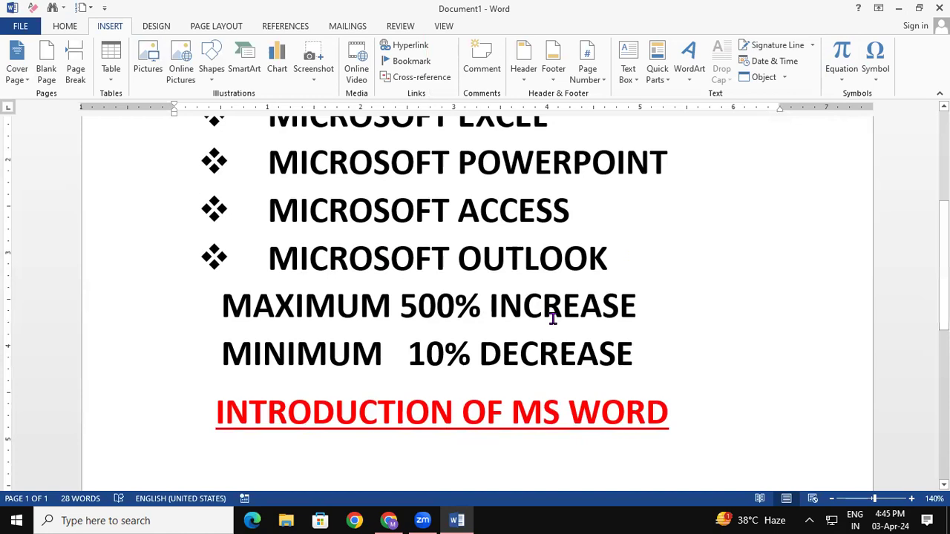
key(ctrl+n)
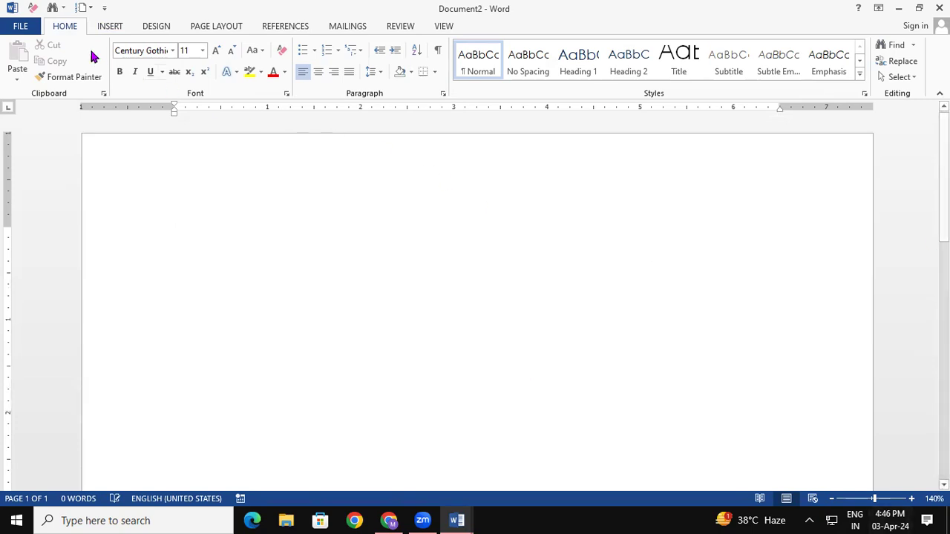
Insert the built-in Binomial Theorem equation and enlarge its text size.
click(104, 26)
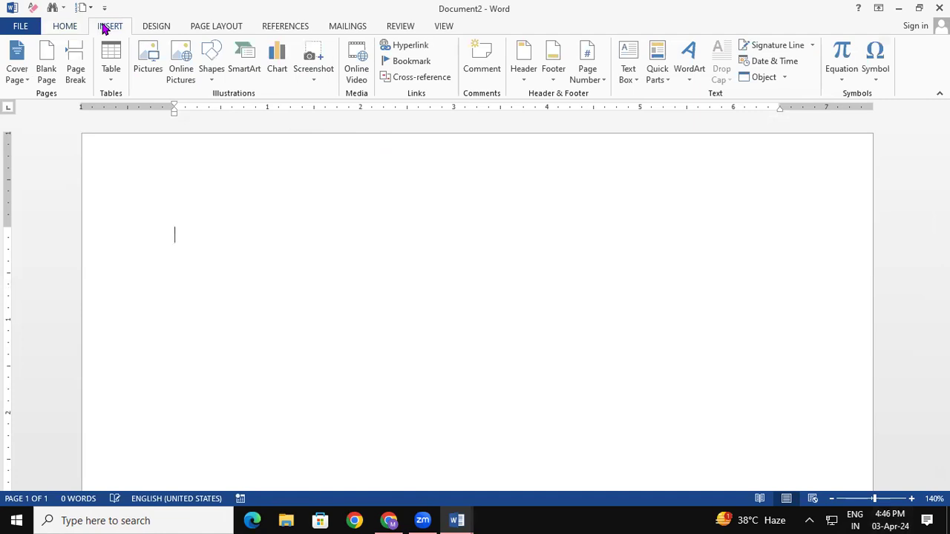
click(843, 70)
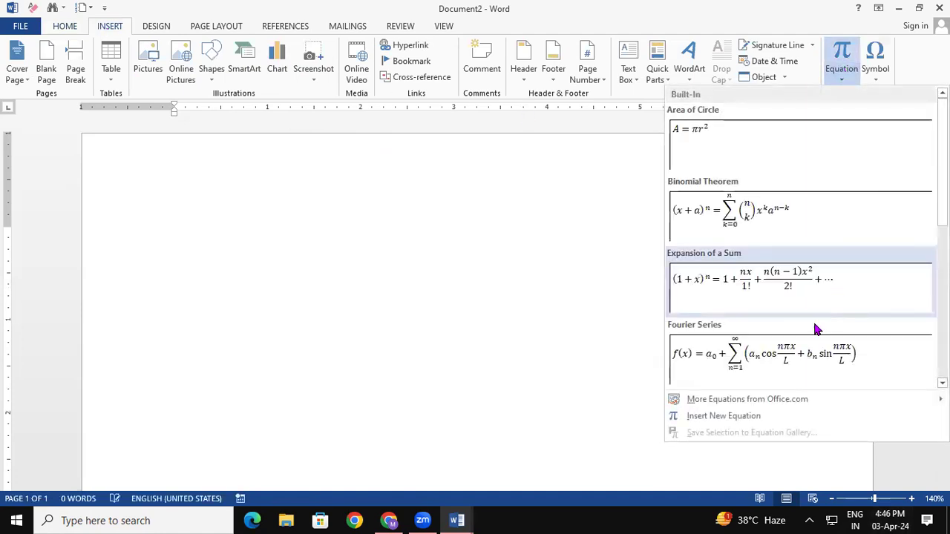
click(767, 230)
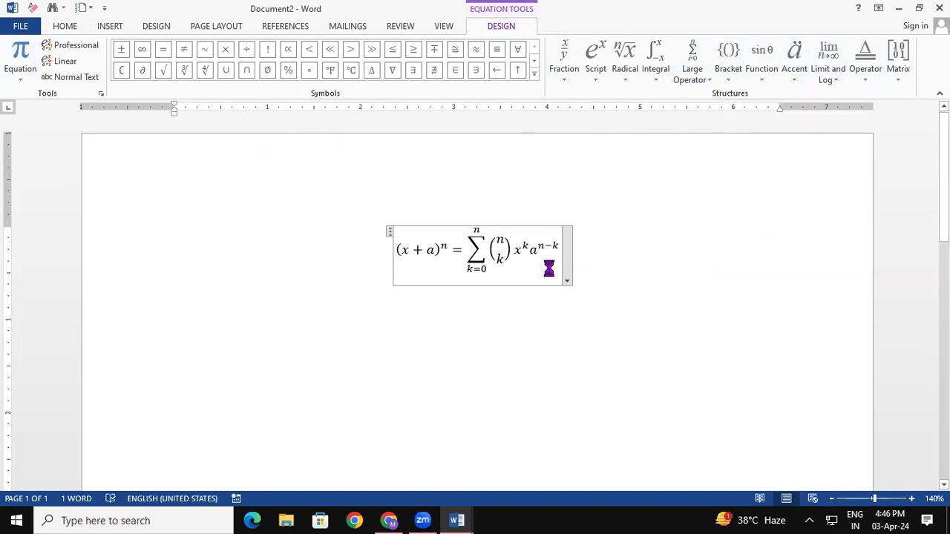
drag(397, 250, 540, 264)
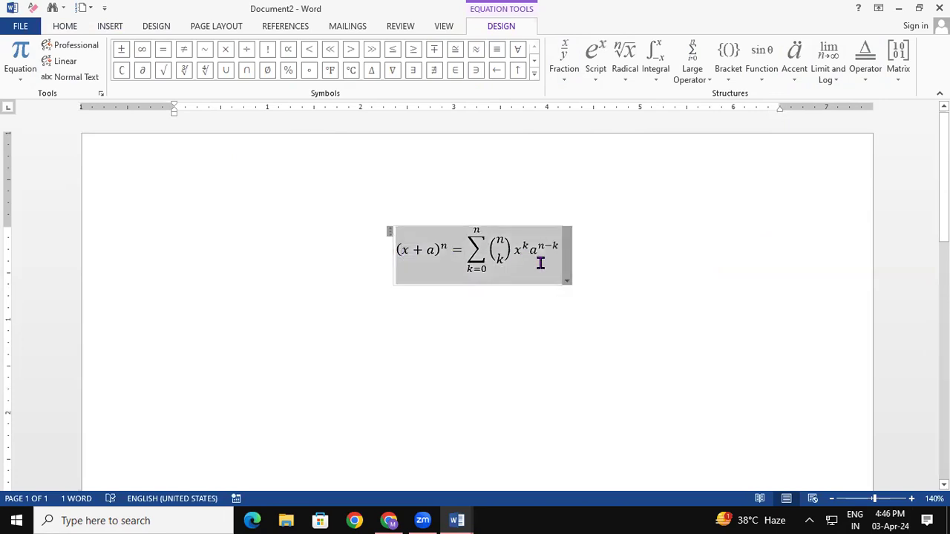
key(ctrl+shift+period)
key(ctrl+shift+period)
key(ctrl+shift+period)
key(ctrl+shift+period)
key(ctrl+shift+period)
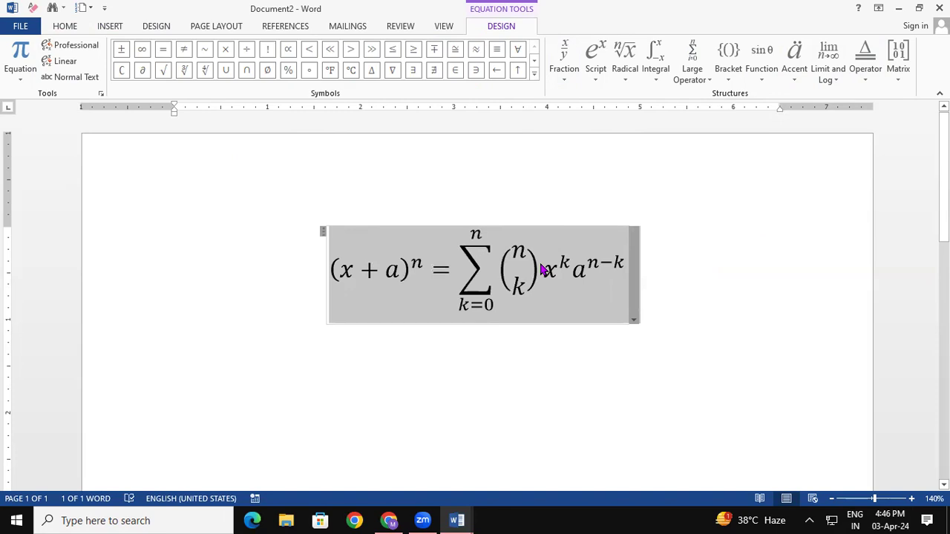
Stack placeholder rows under the n−k exponent, then delete the whole equation.
double_click(605, 277)
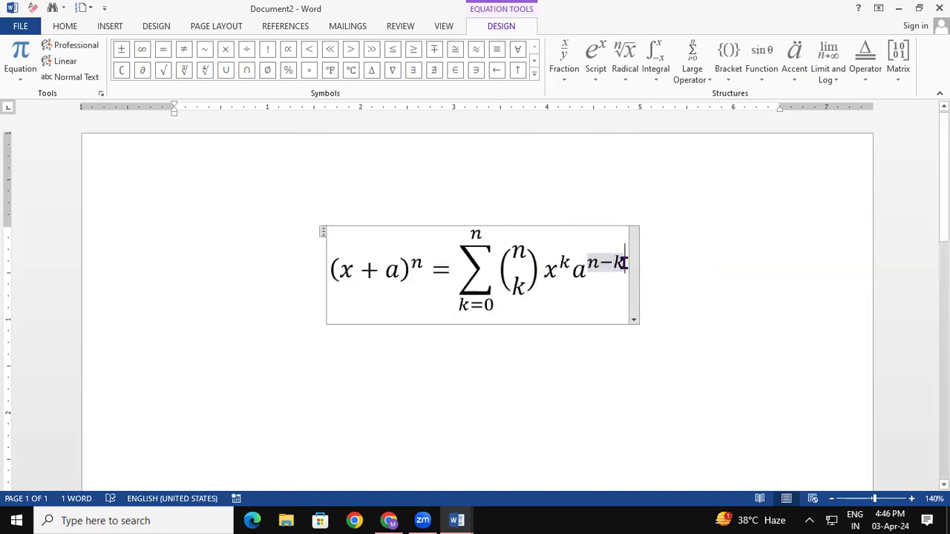
key(Return)
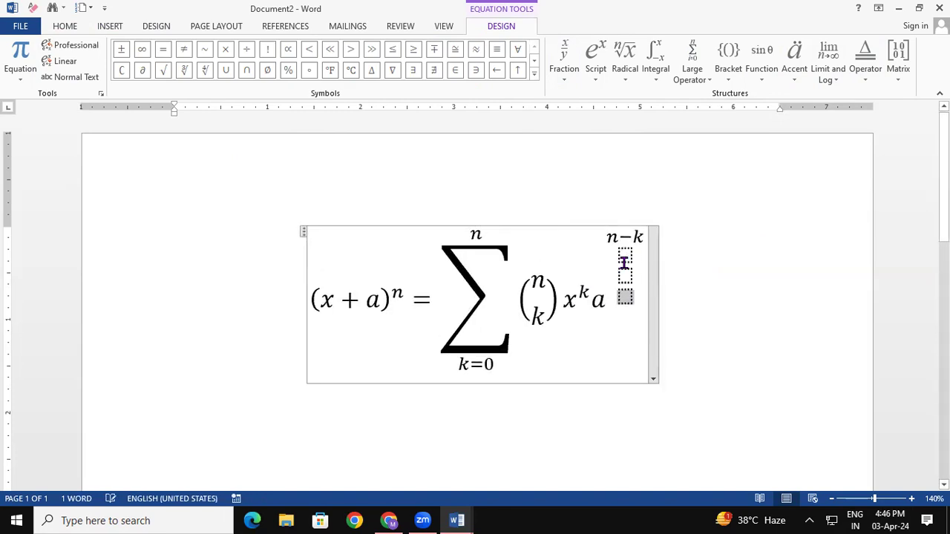
key(Return)
click(665, 295)
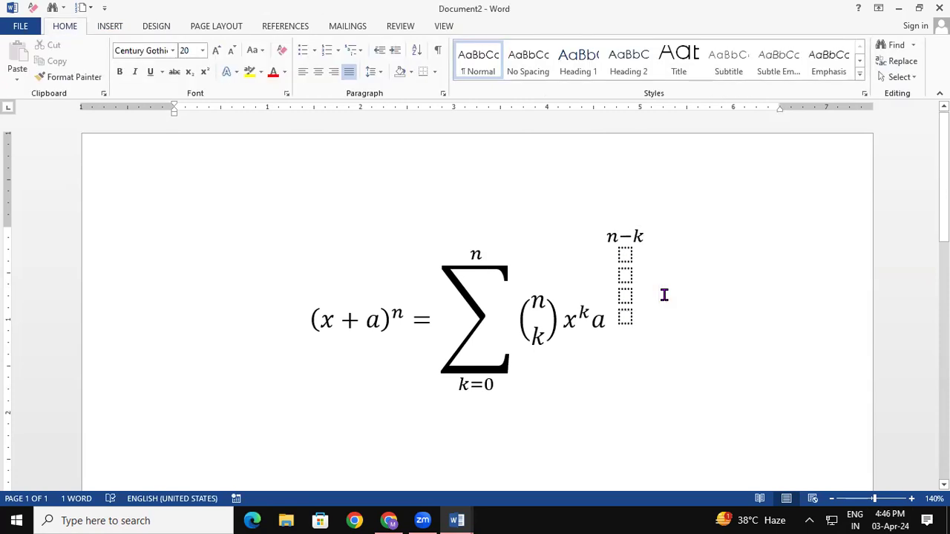
key(BackSpace)
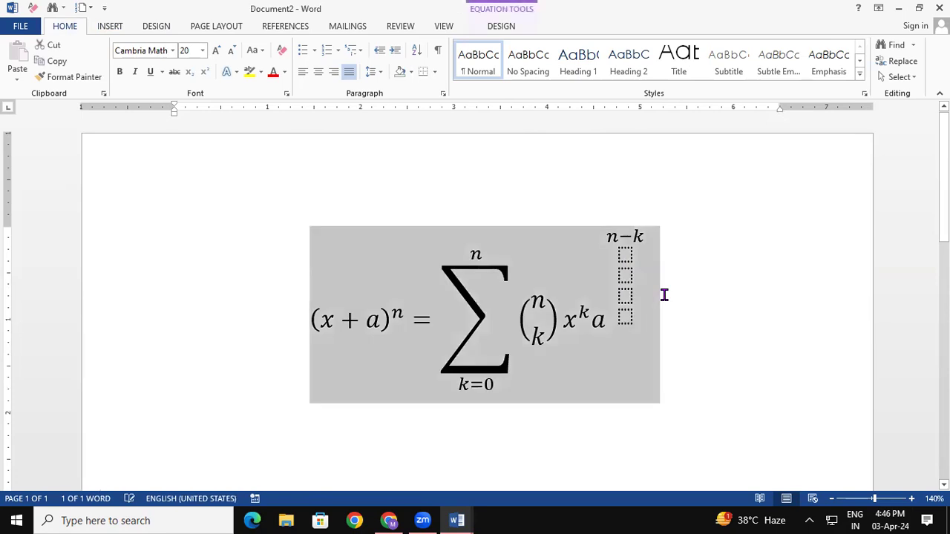
key(BackSpace)
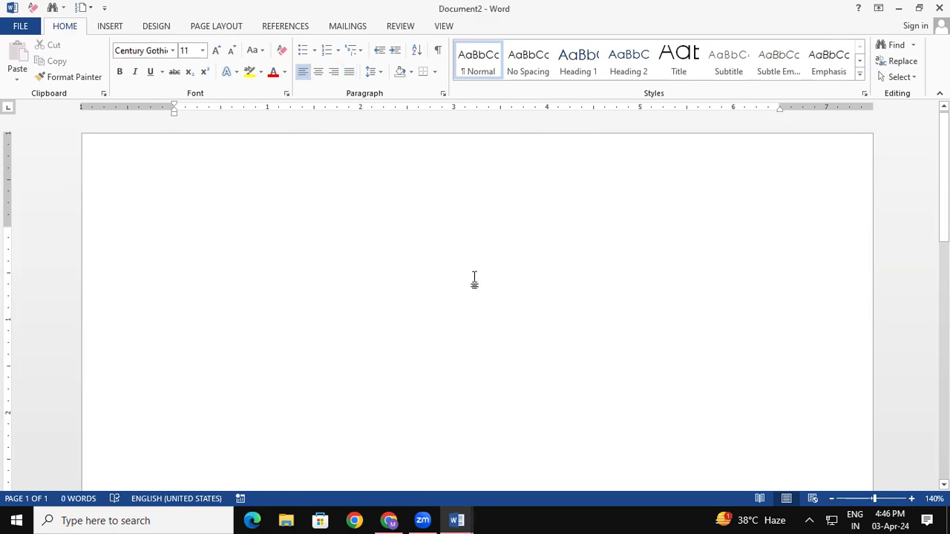
click(110, 26)
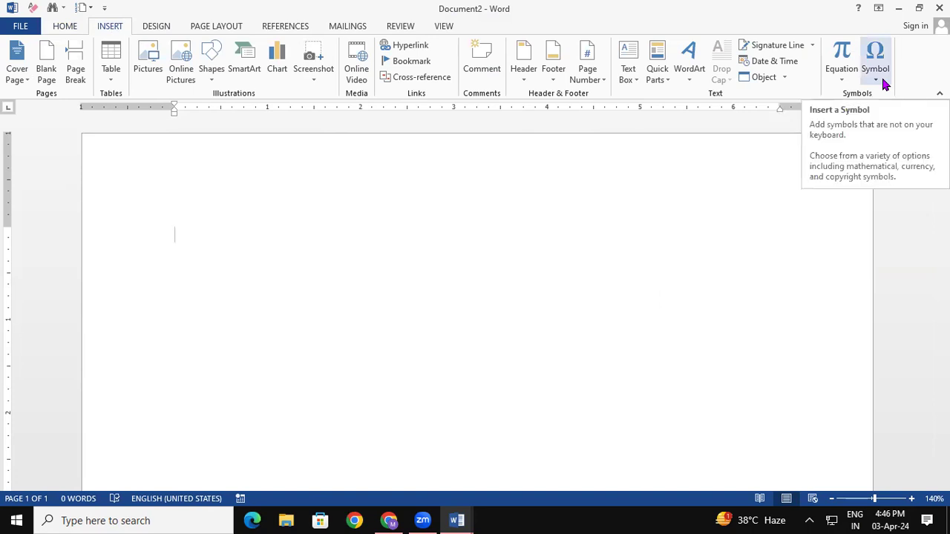
click(69, 27)
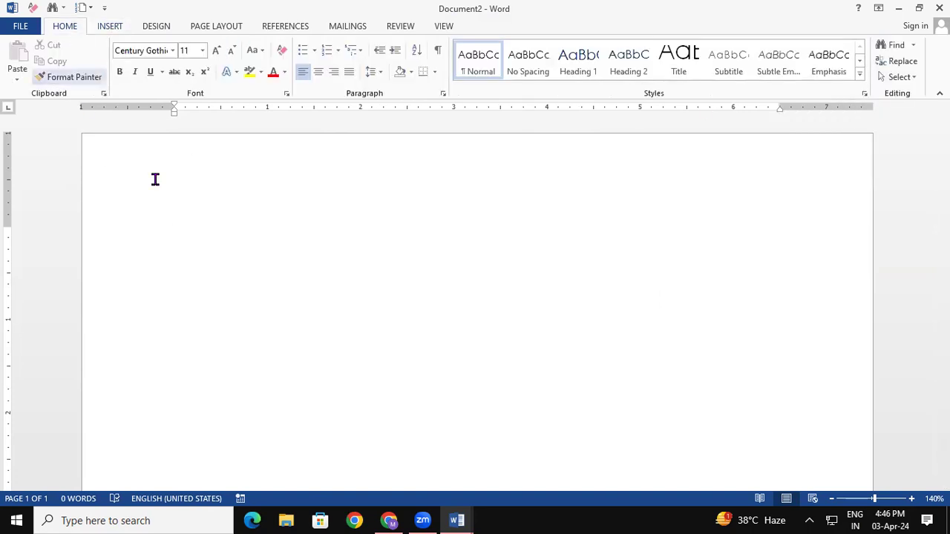
click(314, 49)
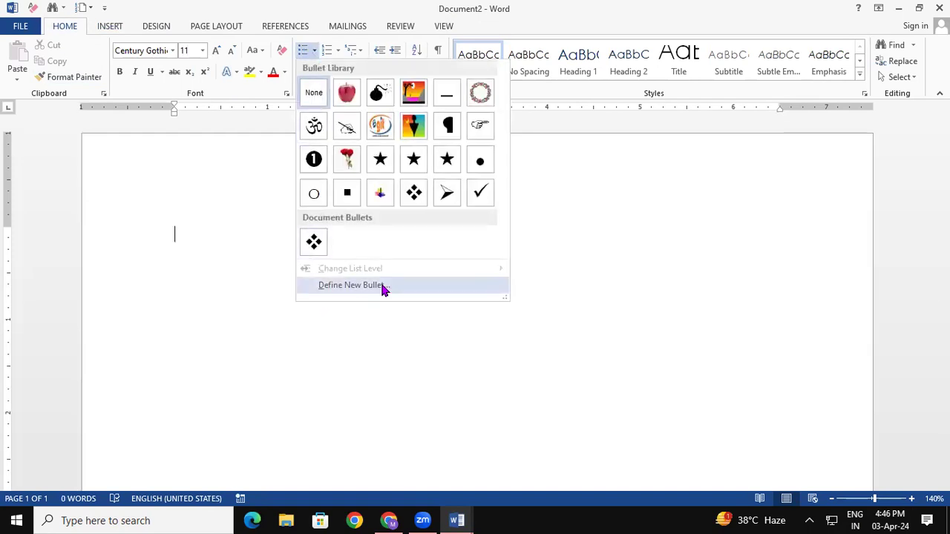
click(384, 290)
click(425, 166)
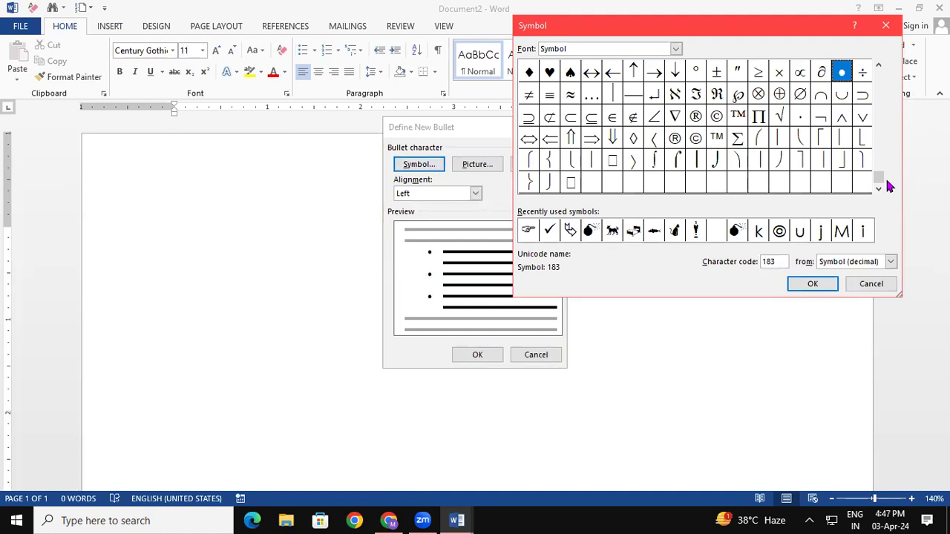
drag(878, 169, 881, 83)
click(886, 26)
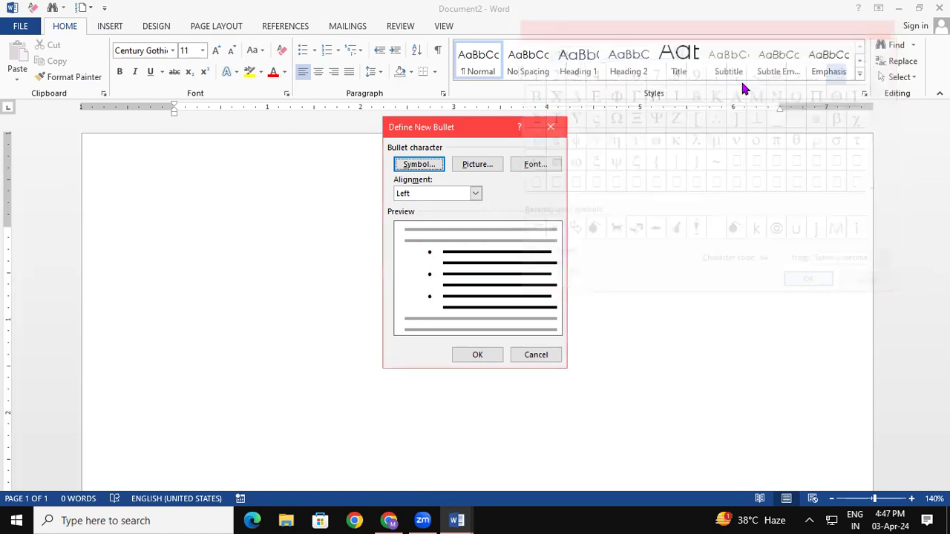
click(553, 127)
click(97, 27)
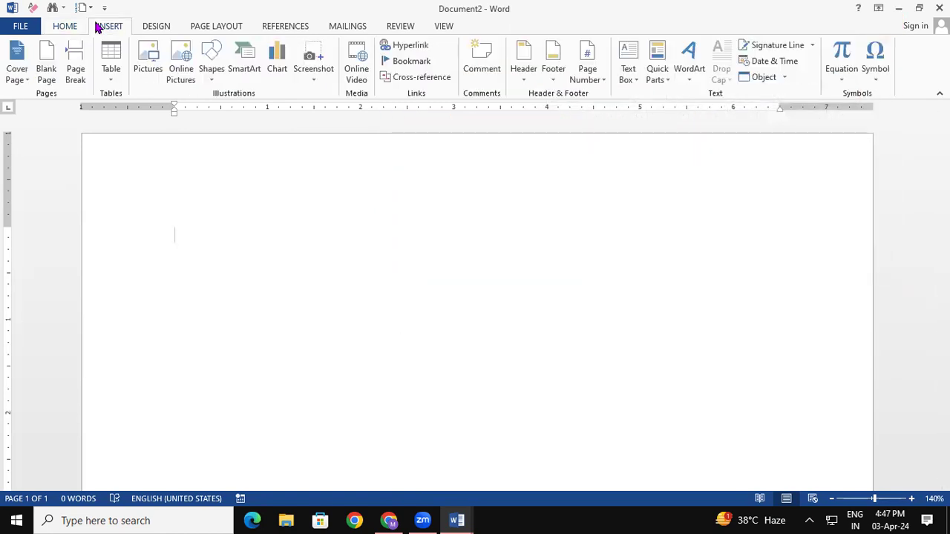
click(876, 66)
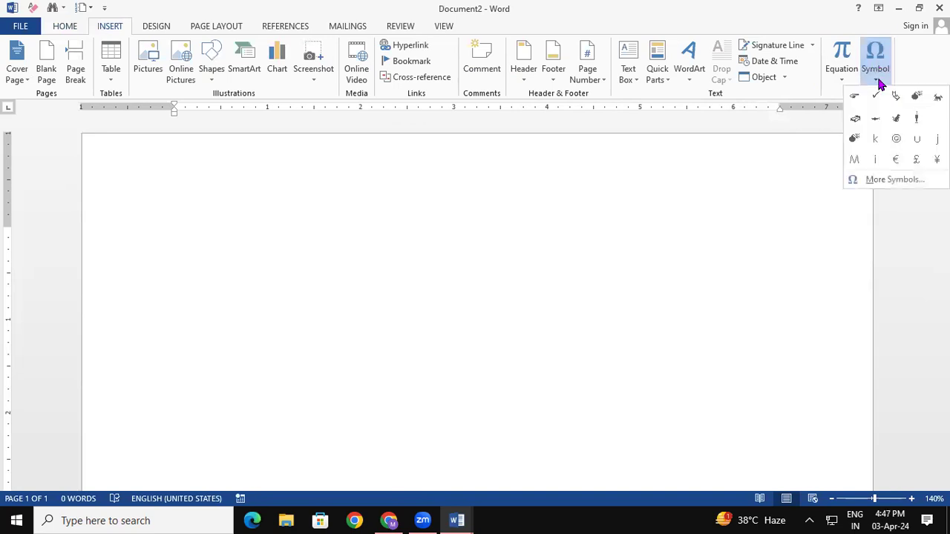
click(895, 181)
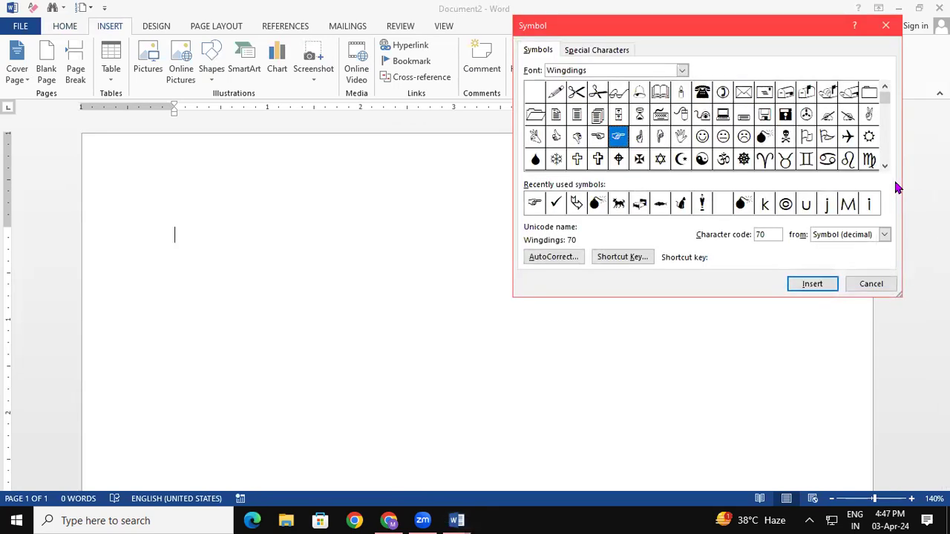
click(886, 26)
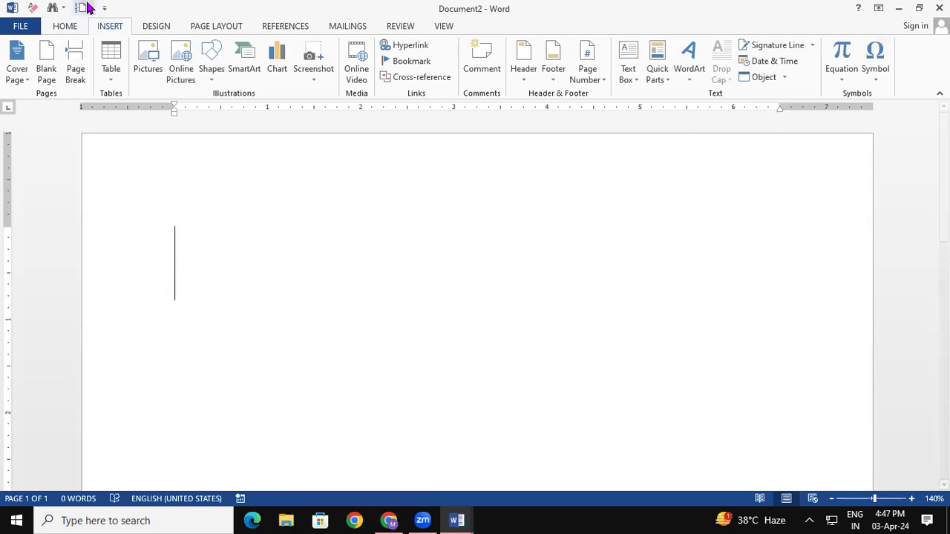
Set the document's text font to Kruti Dev 240 from the Home font list.
click(68, 26)
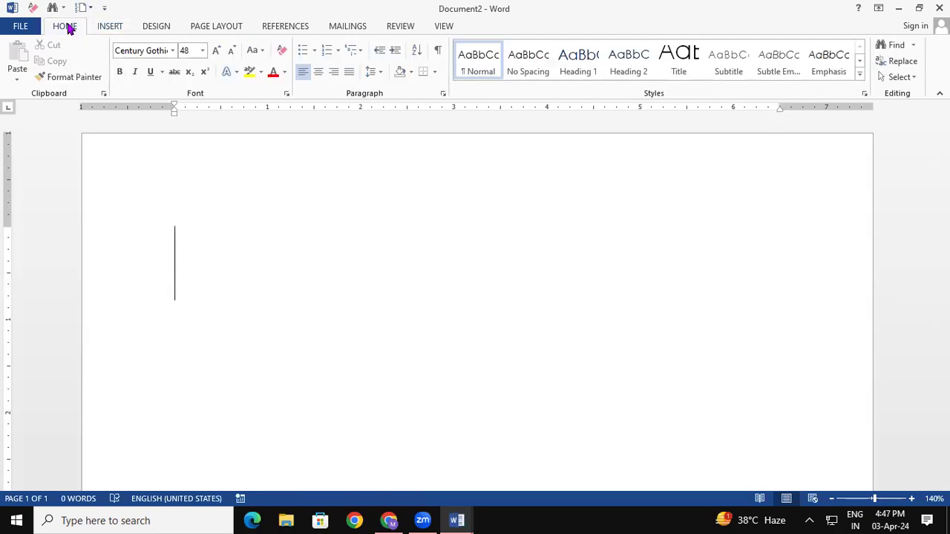
click(172, 50)
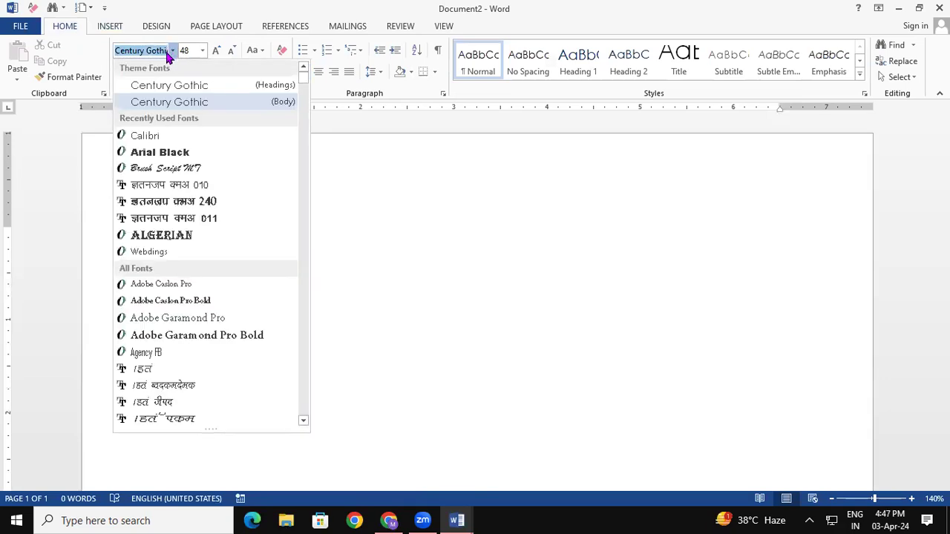
click(194, 202)
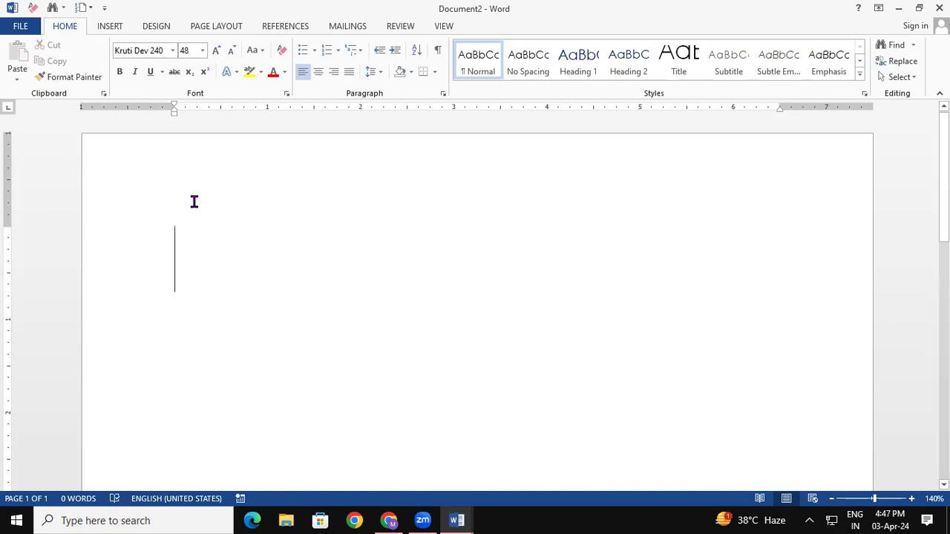
Open More Symbols and change the Symbol dialog's font from Kruti Dev 314 to Kruti Dev 240.
click(112, 27)
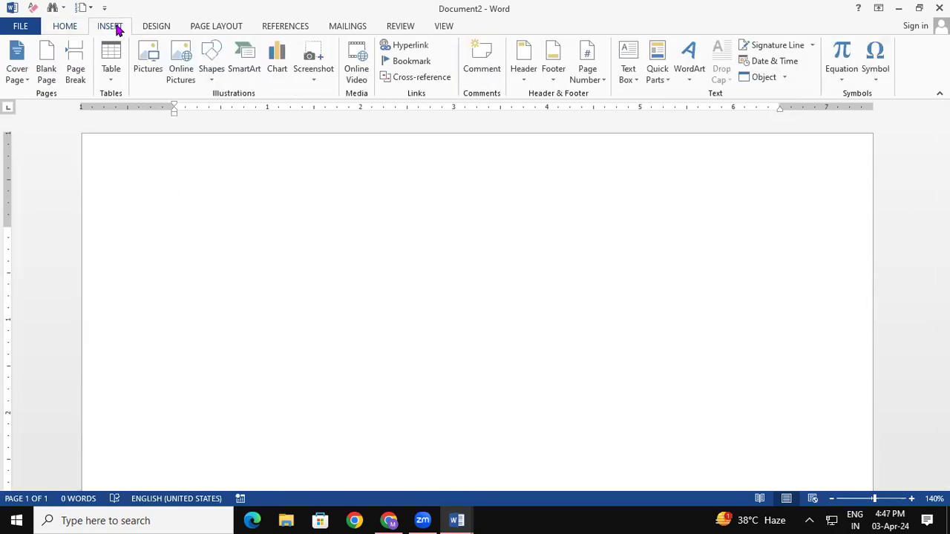
click(882, 75)
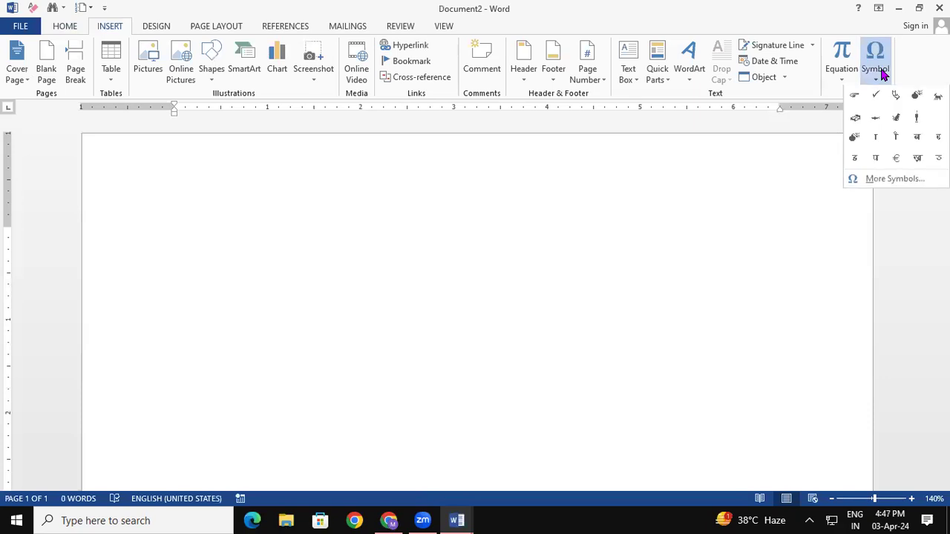
click(905, 179)
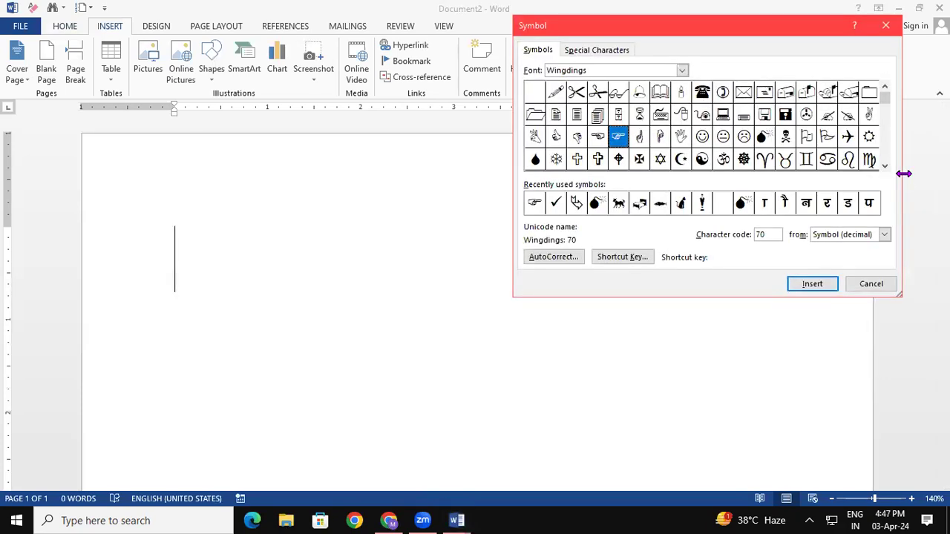
click(681, 69)
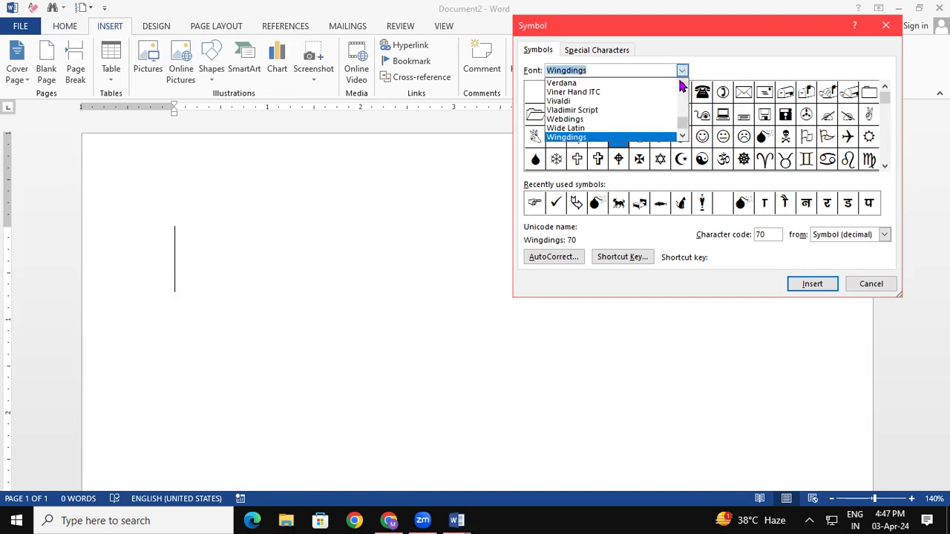
drag(683, 121, 679, 121)
click(682, 84)
click(682, 84)
click(683, 85)
click(612, 68)
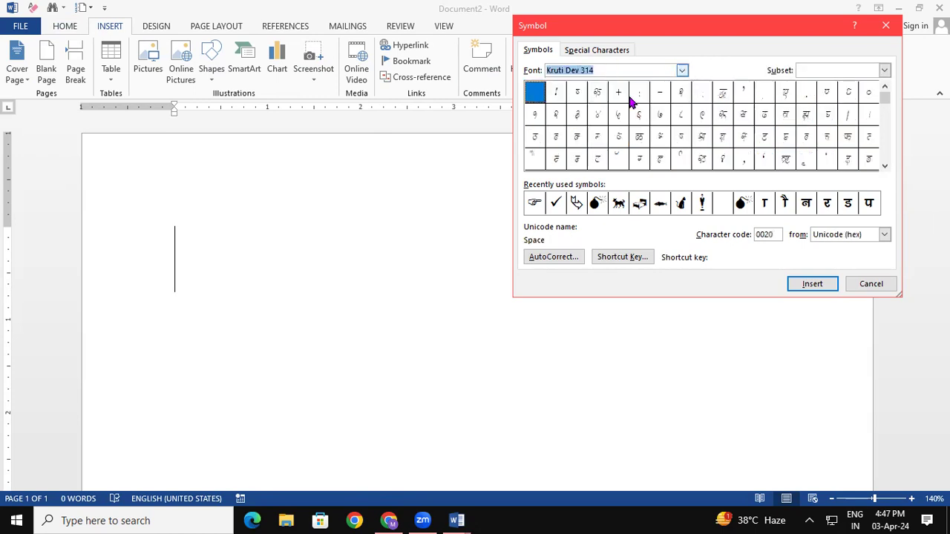
click(624, 67)
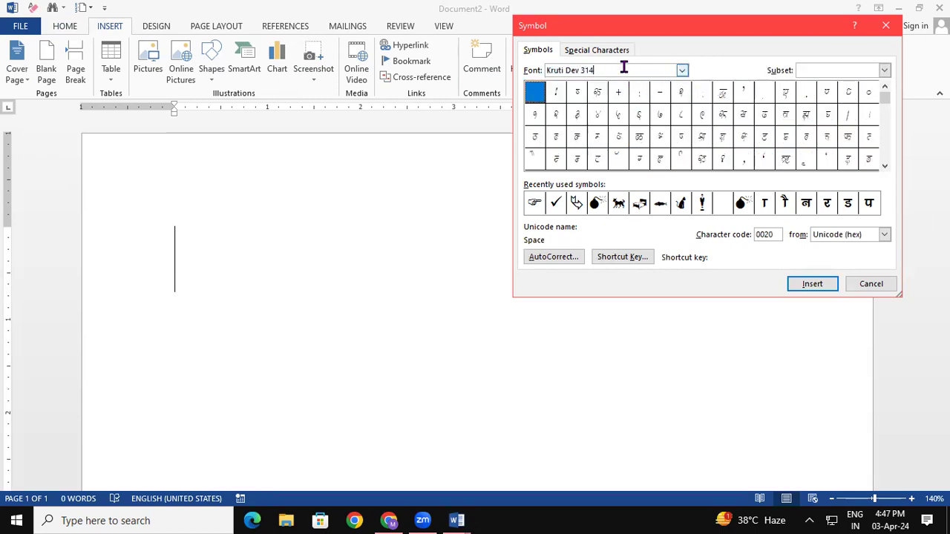
key(BackSpace)
key(BackSpace)
key(BackSpace)
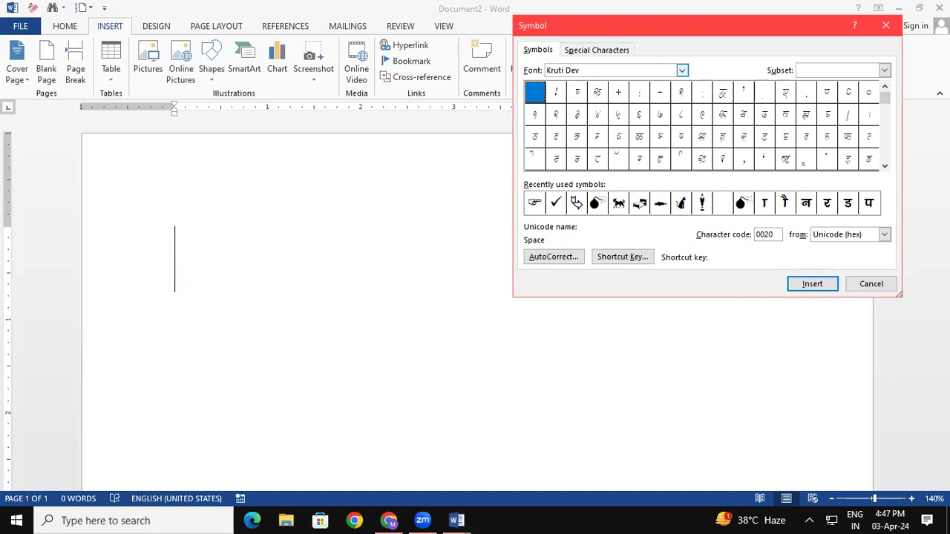
text(240)
key(Return)
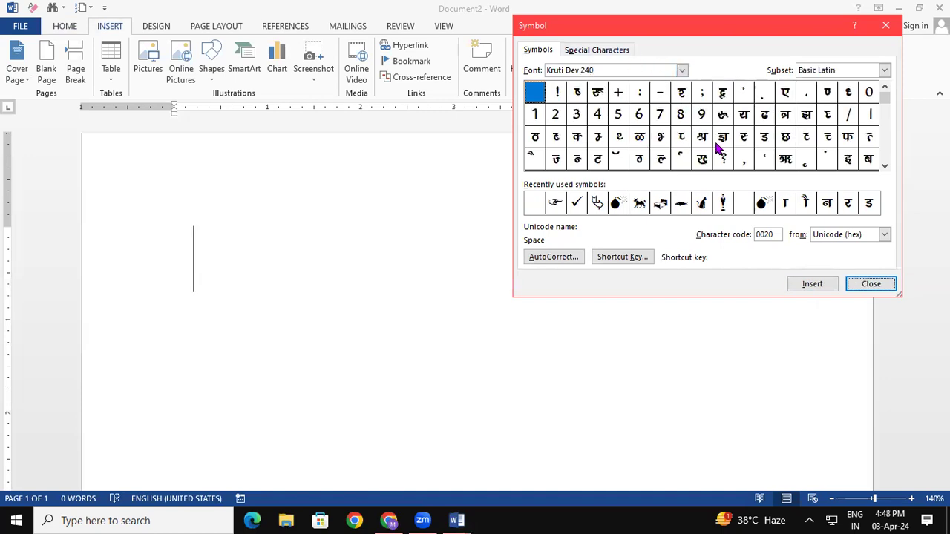
Insert the Kruti Dev letter प into the document.
click(887, 168)
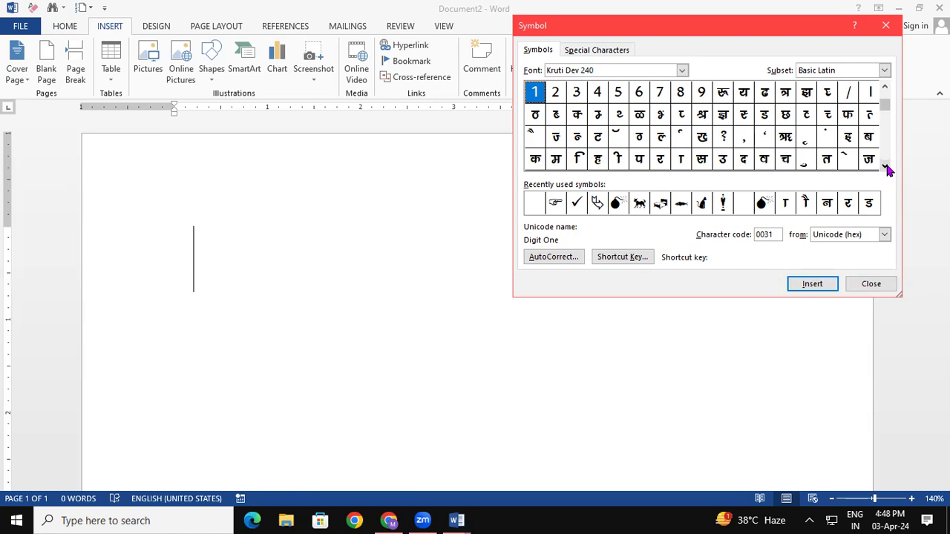
click(887, 168)
click(643, 136)
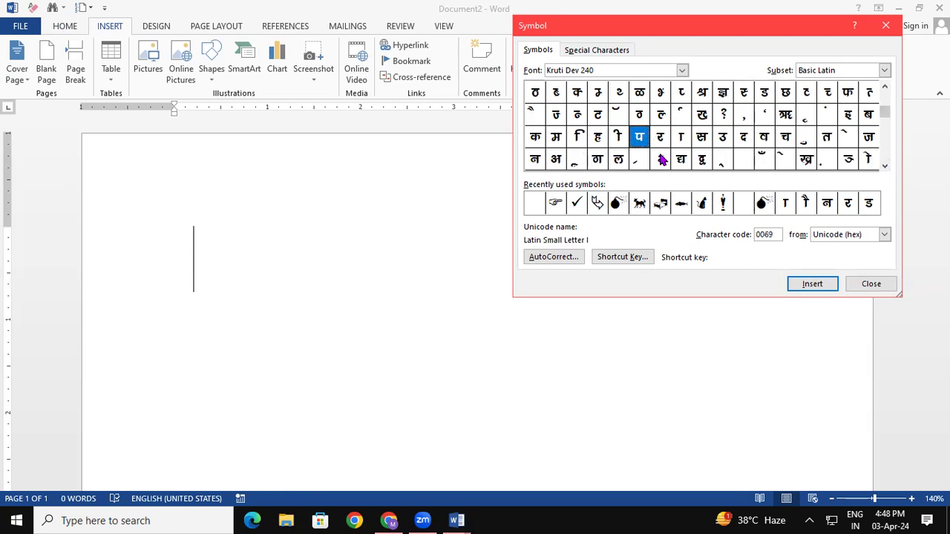
click(804, 288)
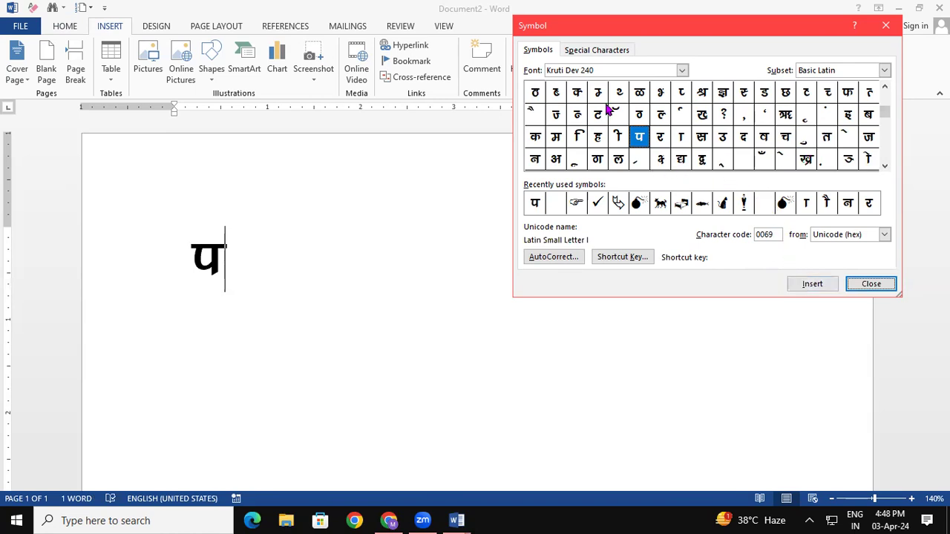
Scroll the symbol grid and insert ड and then र after प.
click(884, 167)
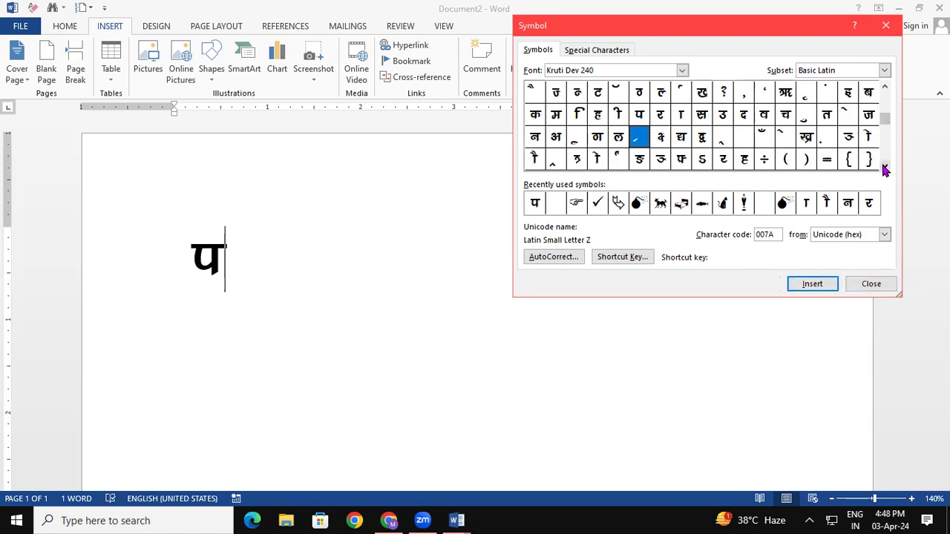
click(884, 167)
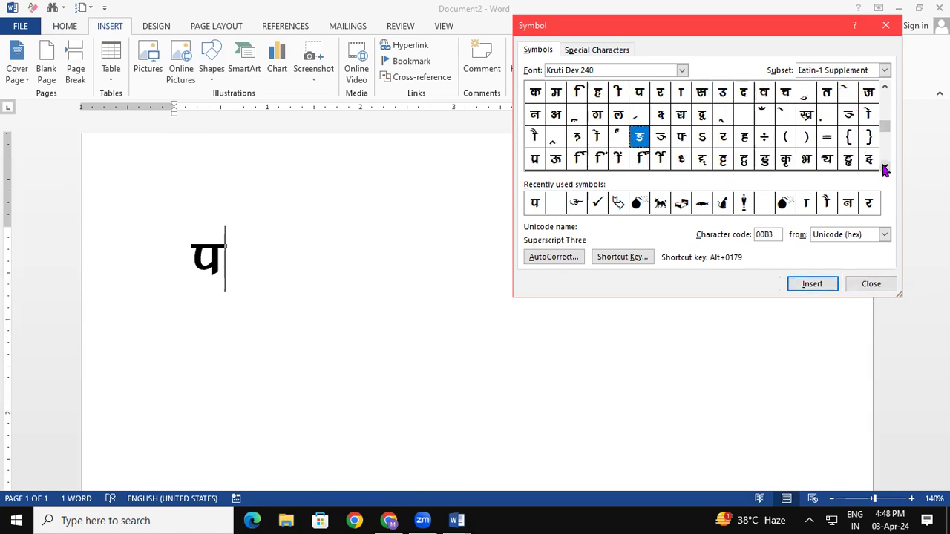
click(884, 166)
click(884, 167)
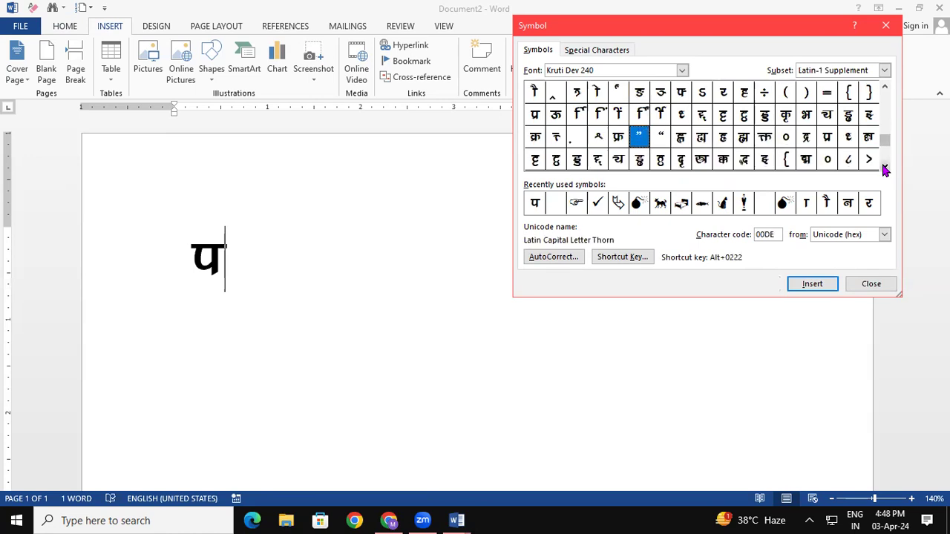
click(884, 166)
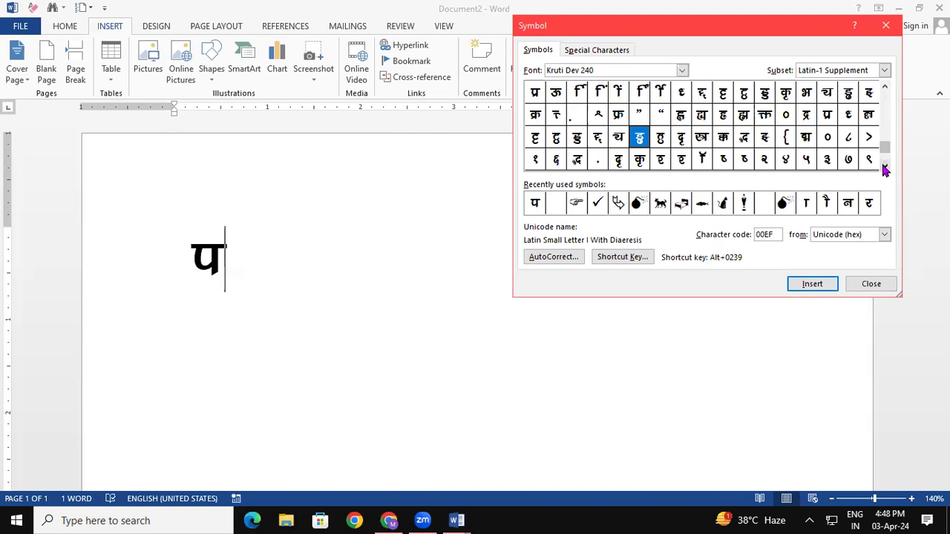
click(884, 166)
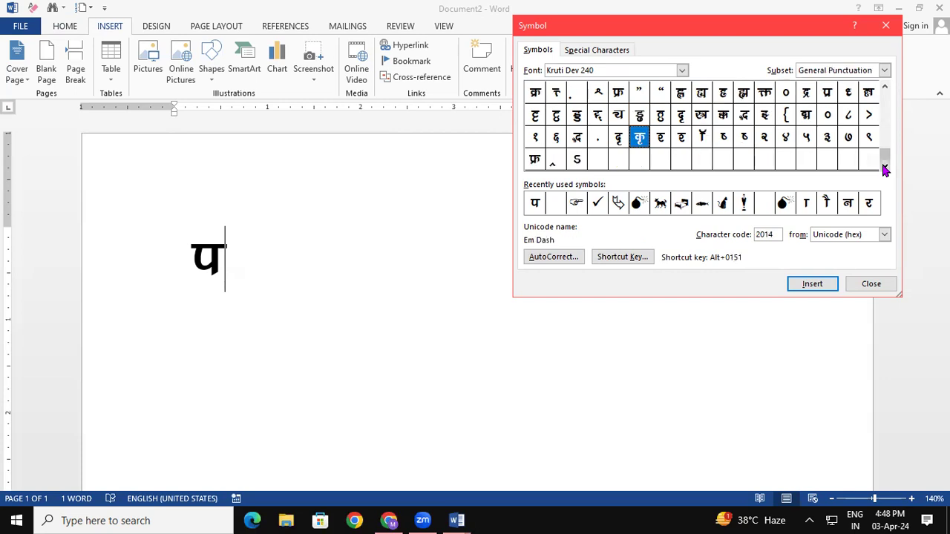
click(884, 88)
click(884, 88)
click(884, 88)
click(884, 89)
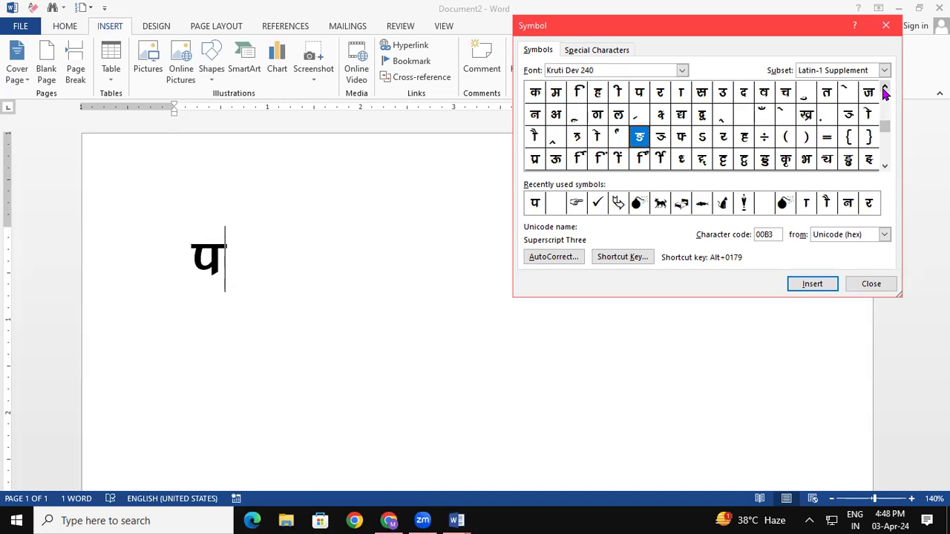
click(884, 89)
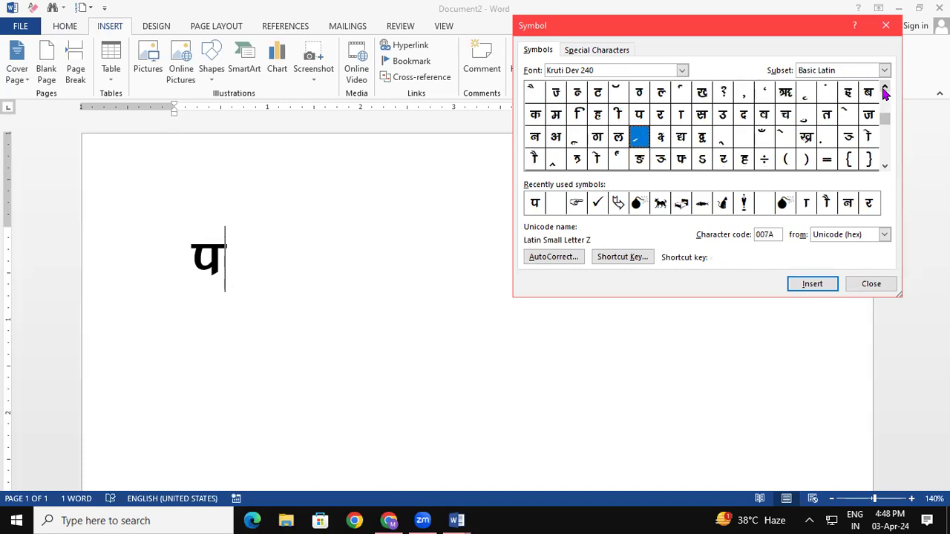
click(884, 89)
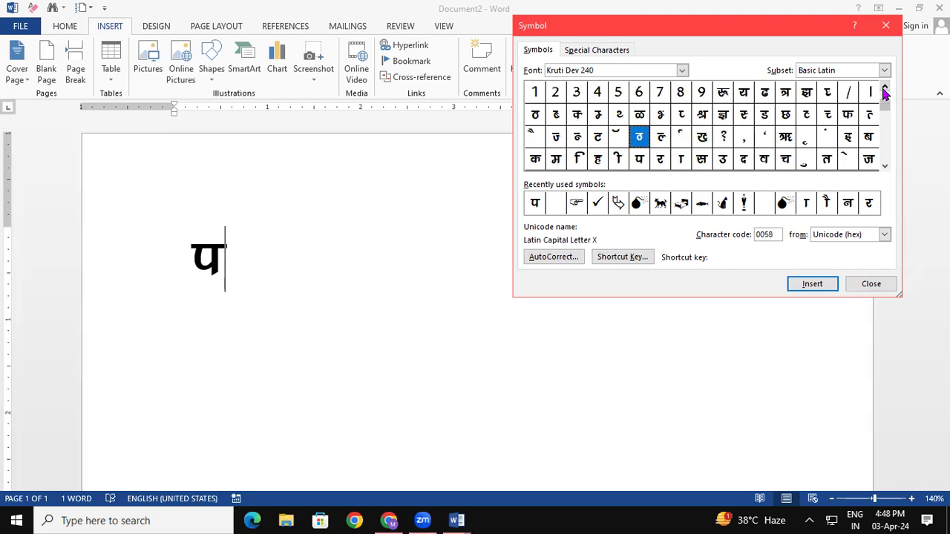
click(771, 117)
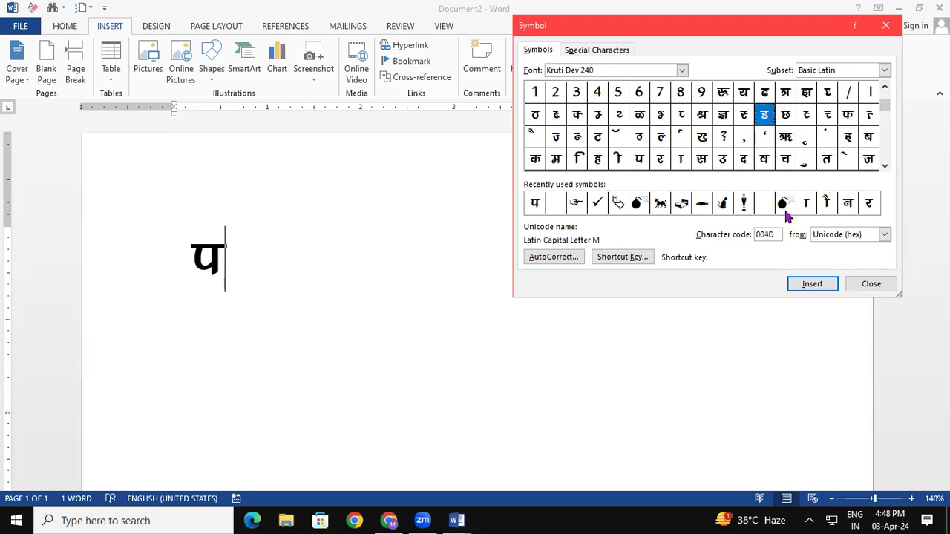
click(812, 286)
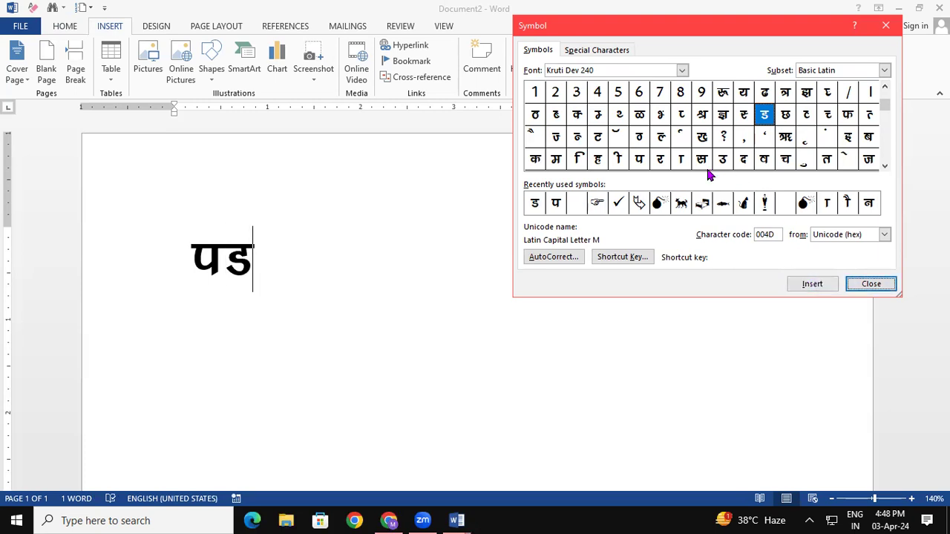
click(663, 161)
click(812, 285)
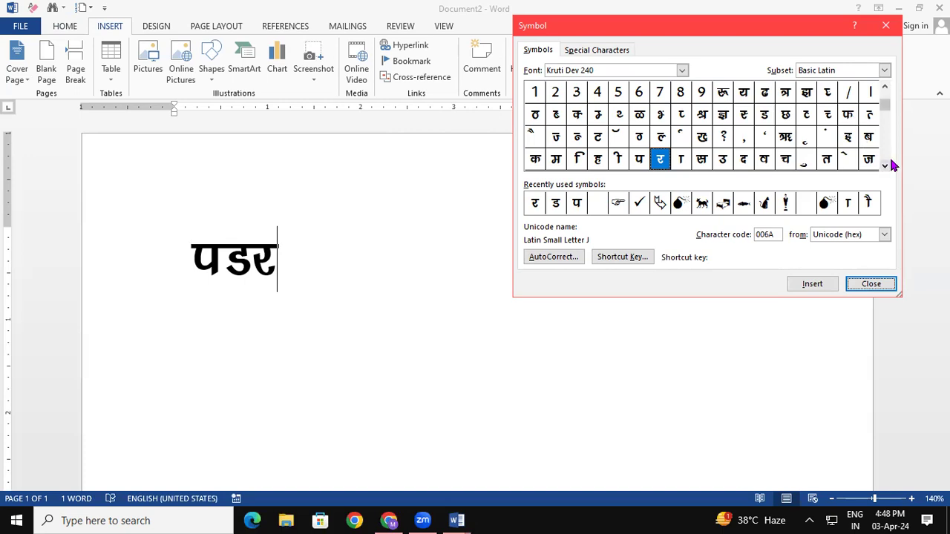
Insert the ा and ै vowel signs so the word reads पडरौ.
click(683, 160)
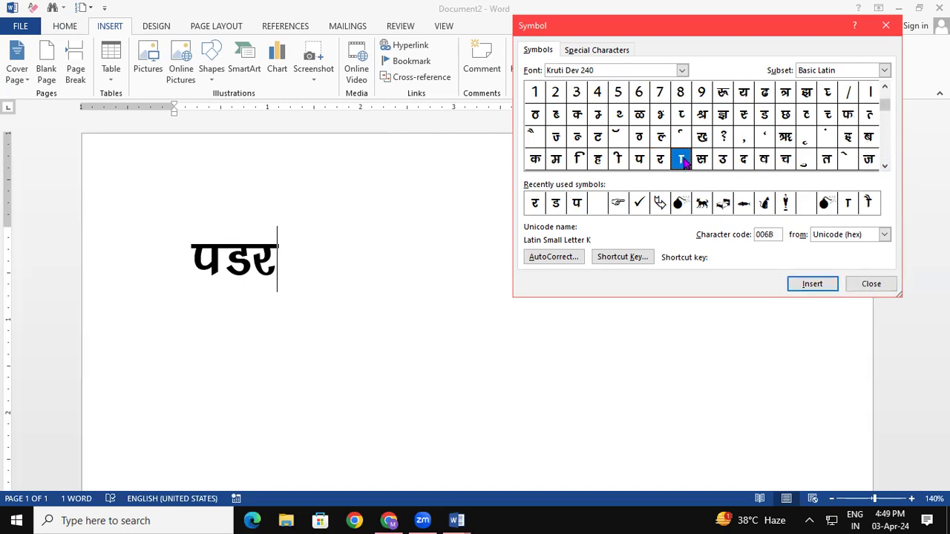
click(806, 284)
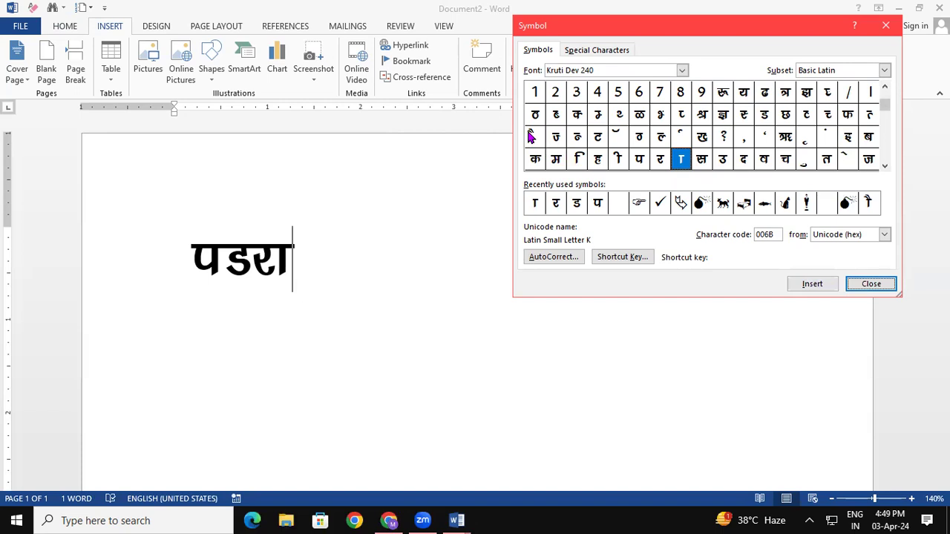
click(532, 137)
click(812, 284)
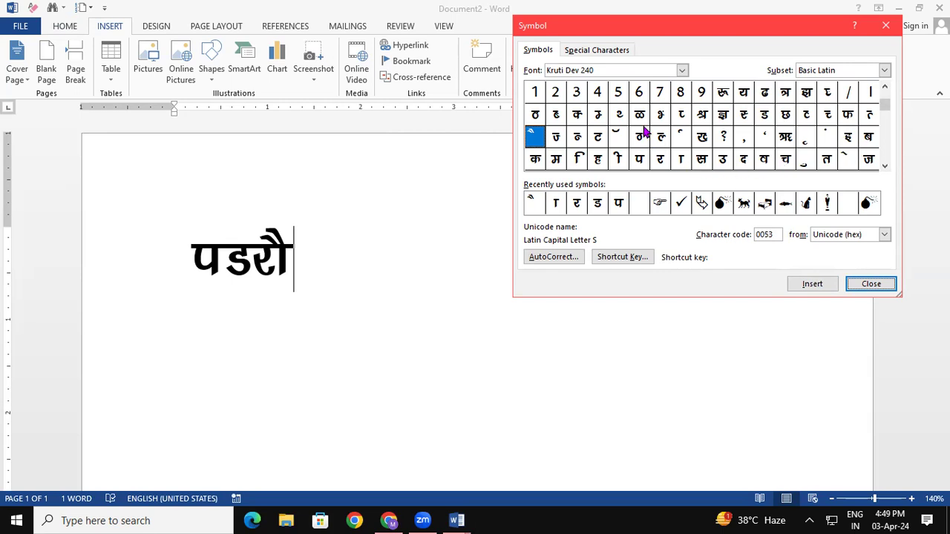
Scroll the symbol grid to find न and insert it after पडरौ.
click(886, 166)
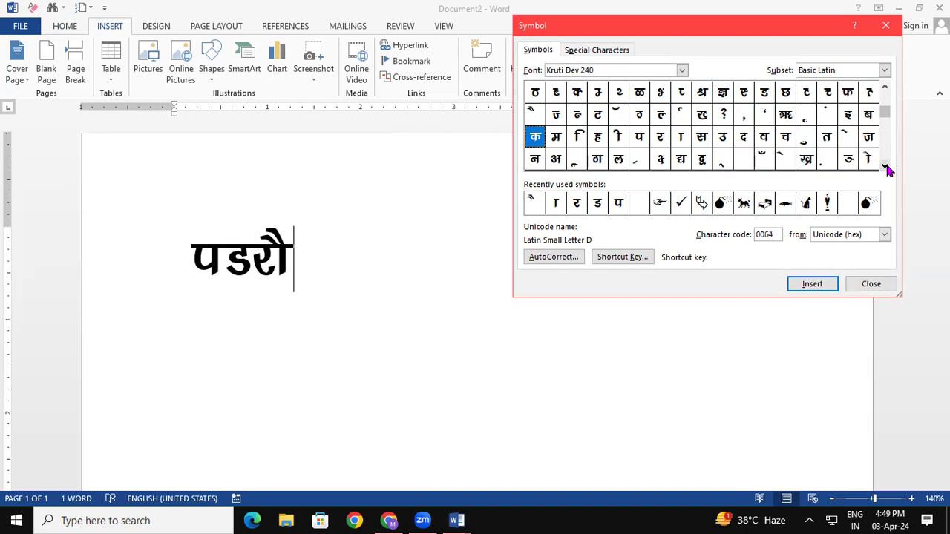
click(885, 167)
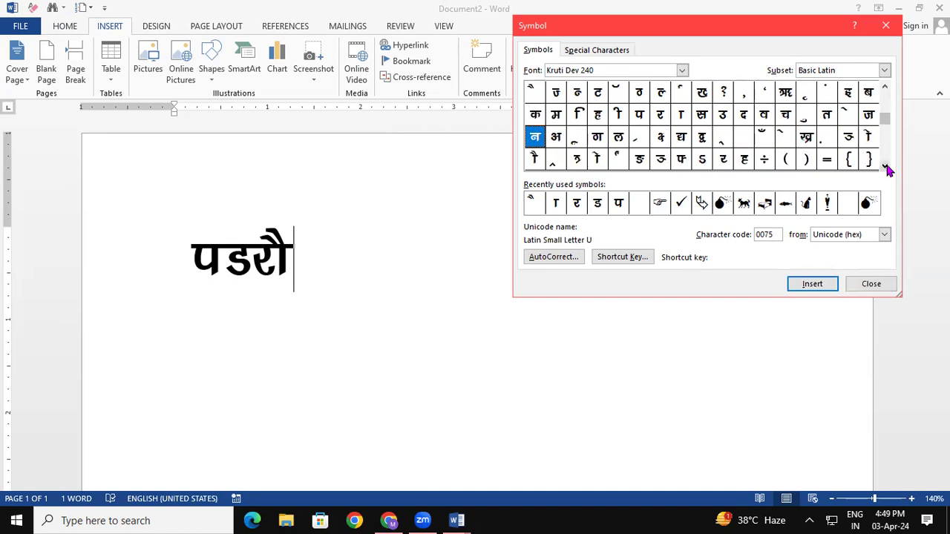
click(885, 166)
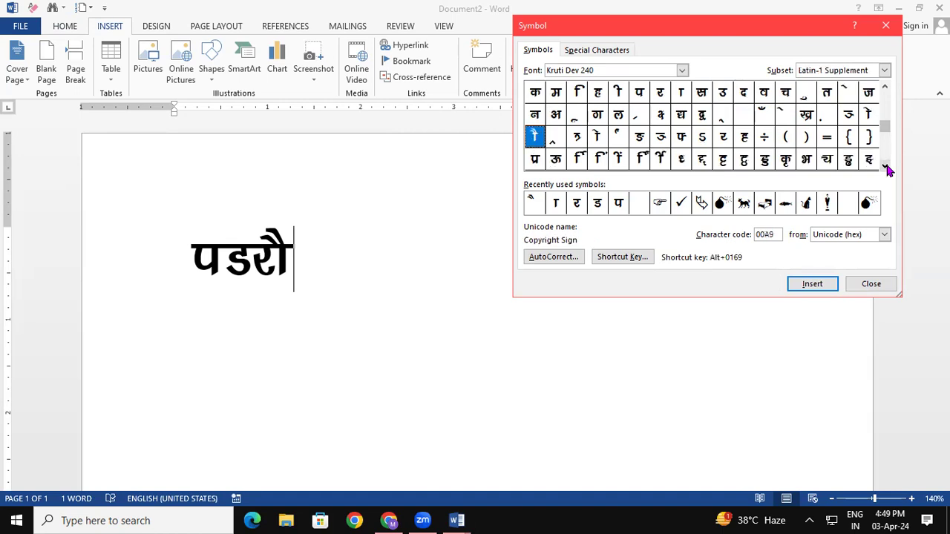
click(885, 166)
click(885, 167)
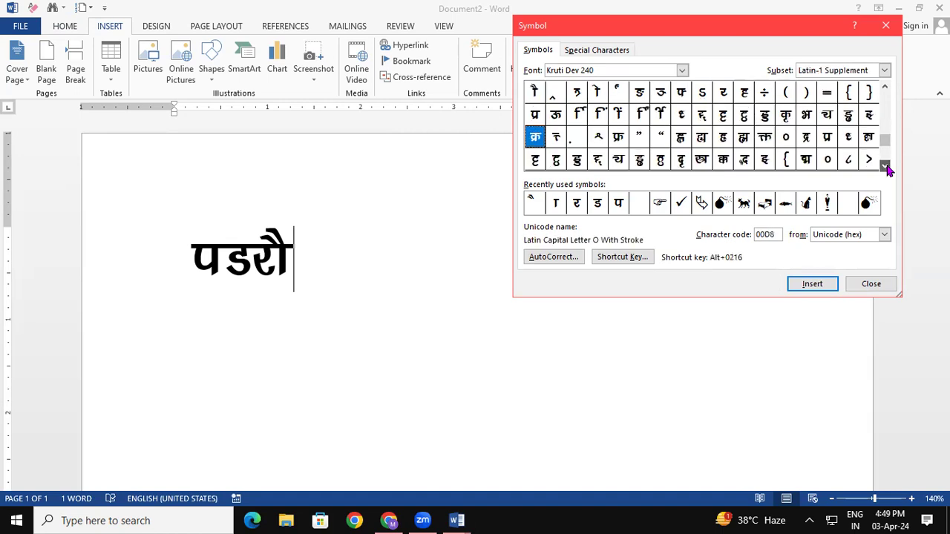
click(886, 88)
click(885, 88)
click(886, 88)
click(886, 88)
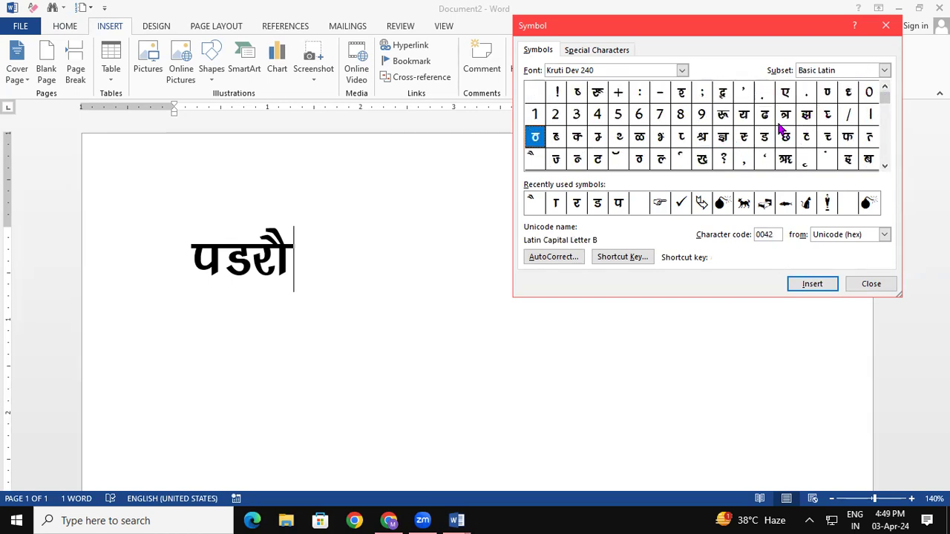
click(885, 165)
click(884, 167)
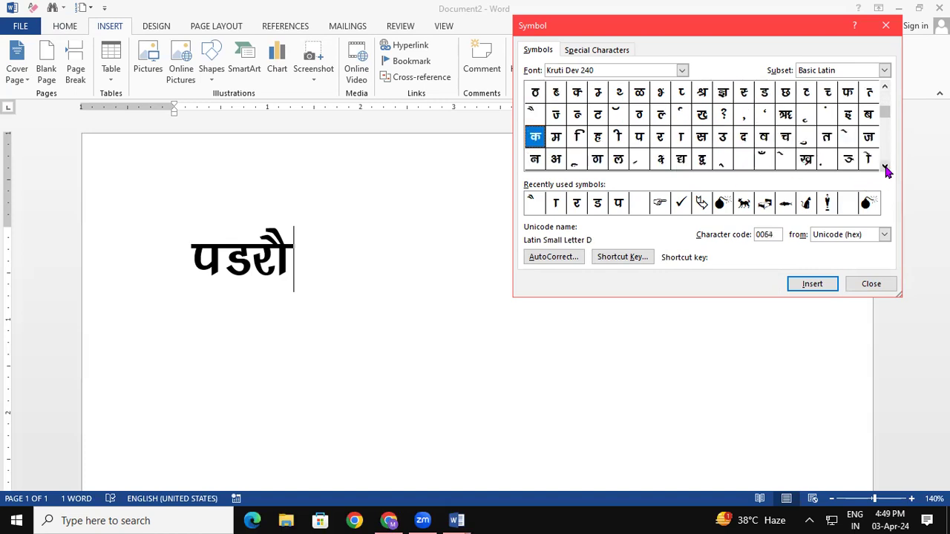
click(885, 167)
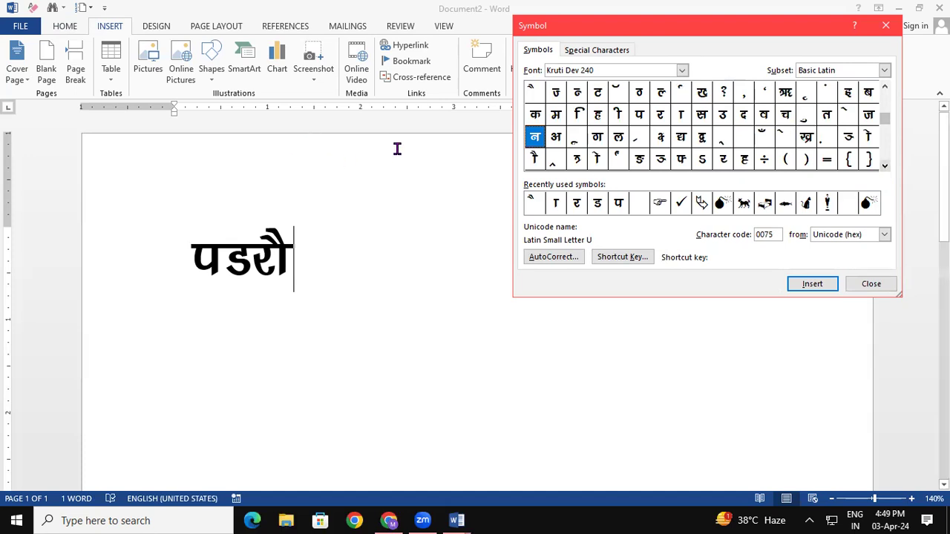
click(817, 284)
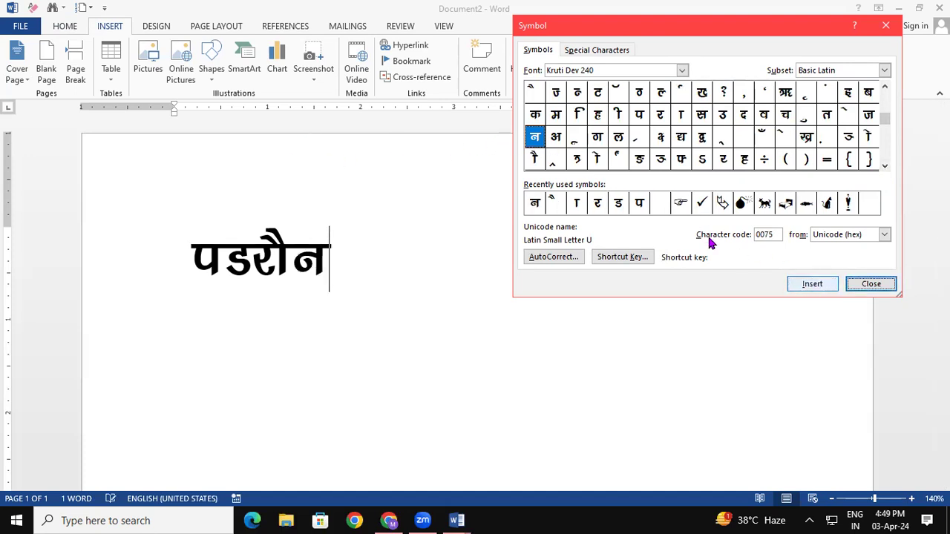
Add ा from recent symbols to finish पडरौना, then close the Symbol dialog.
click(576, 205)
click(821, 285)
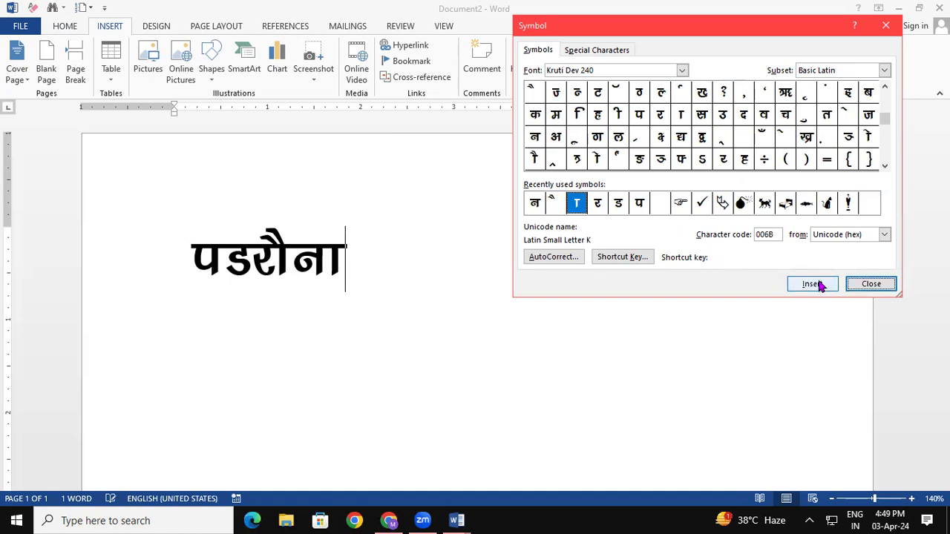
click(886, 25)
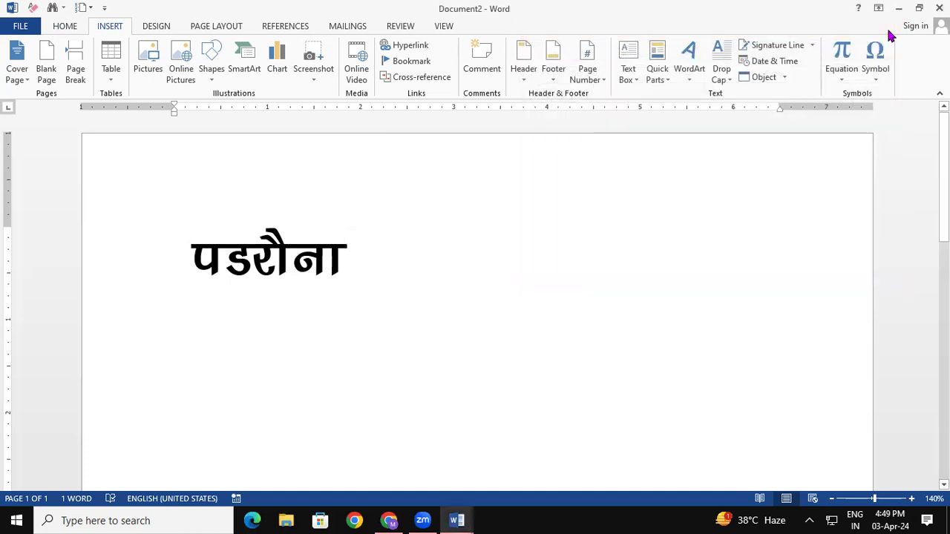
Type 'पडरौना कुशीनगर' on a new second line, followed by an empty line.
key(Return)
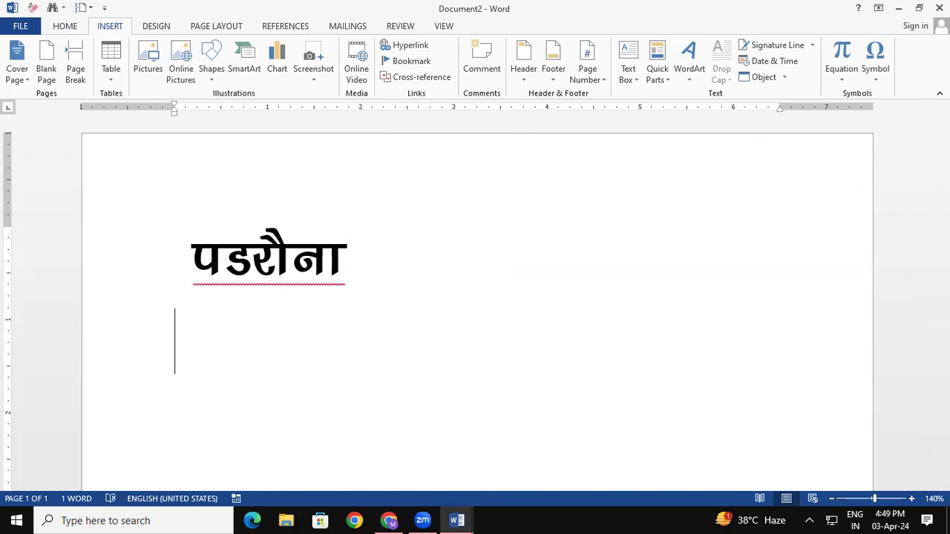
text(प)
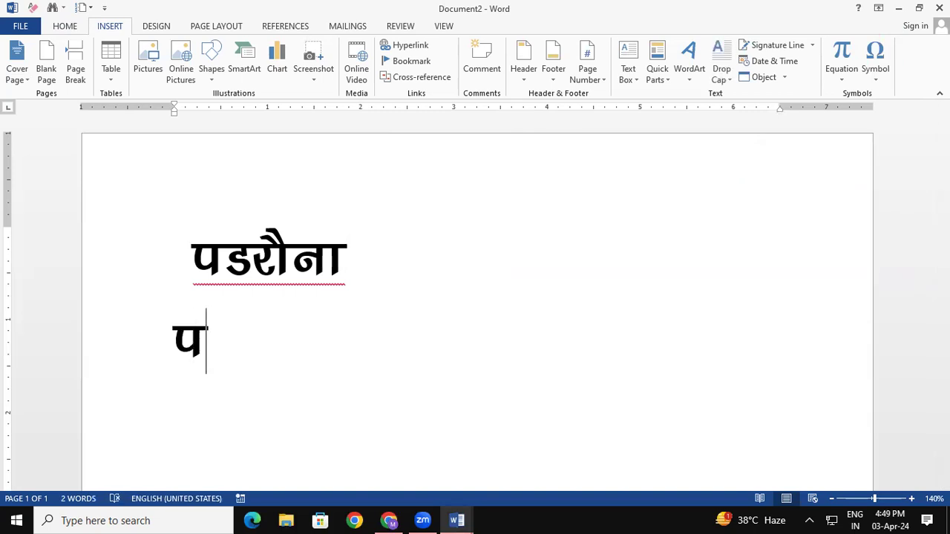
text(ड)
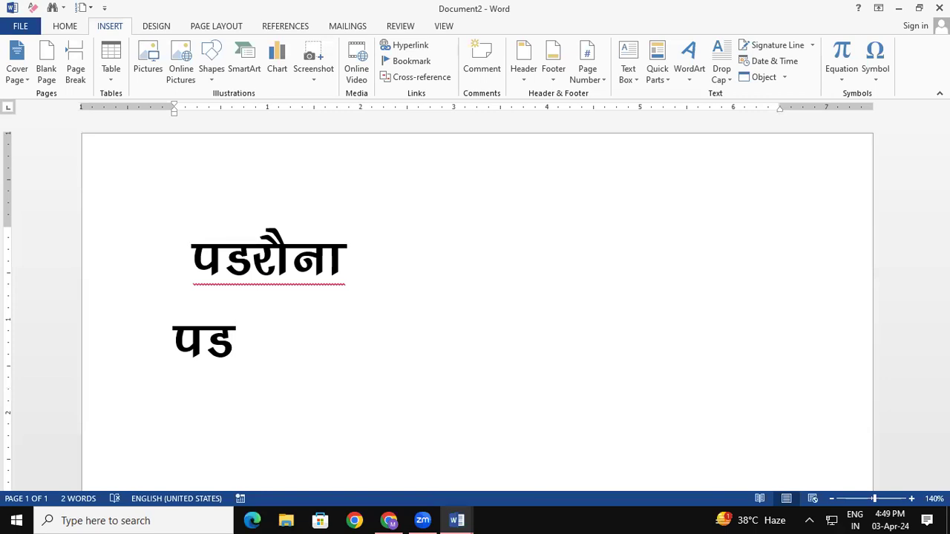
text(रा)
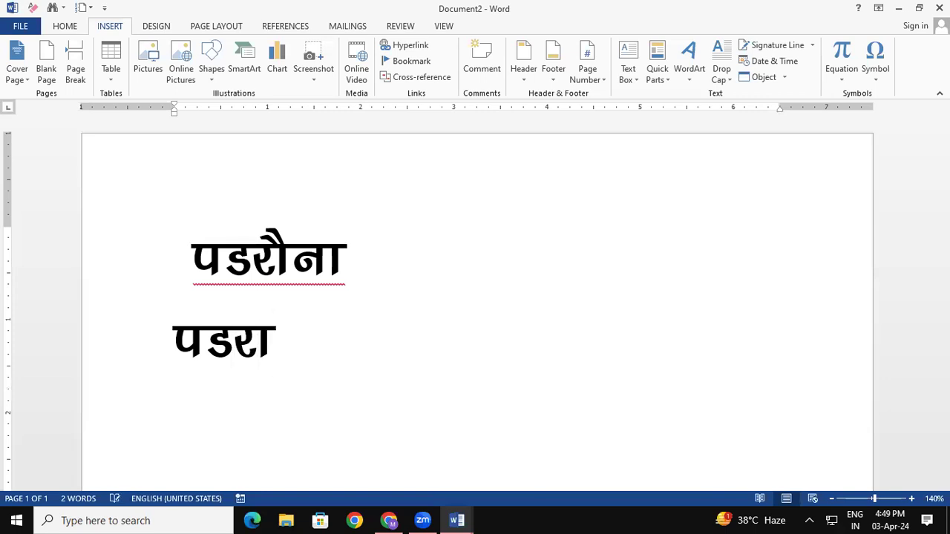
key(BackSpace)
text(ौना)
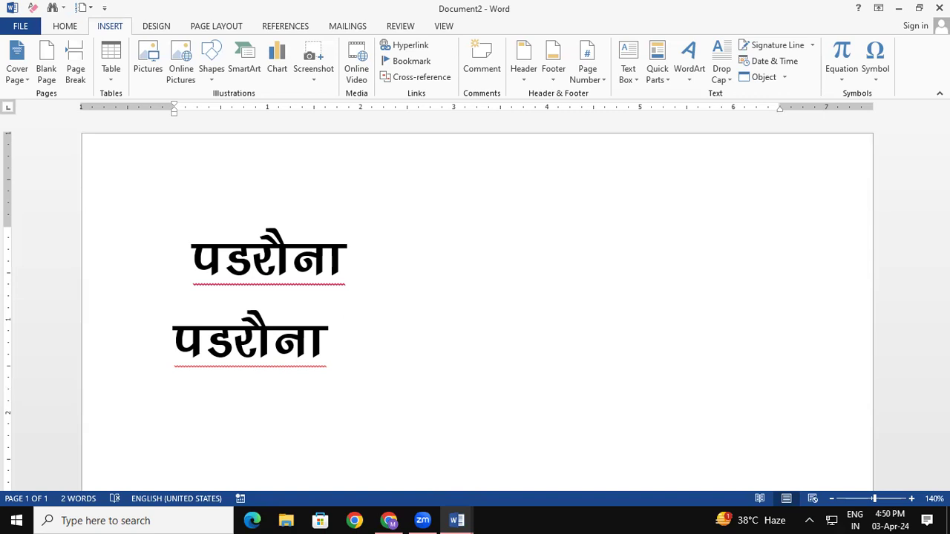
text(क)
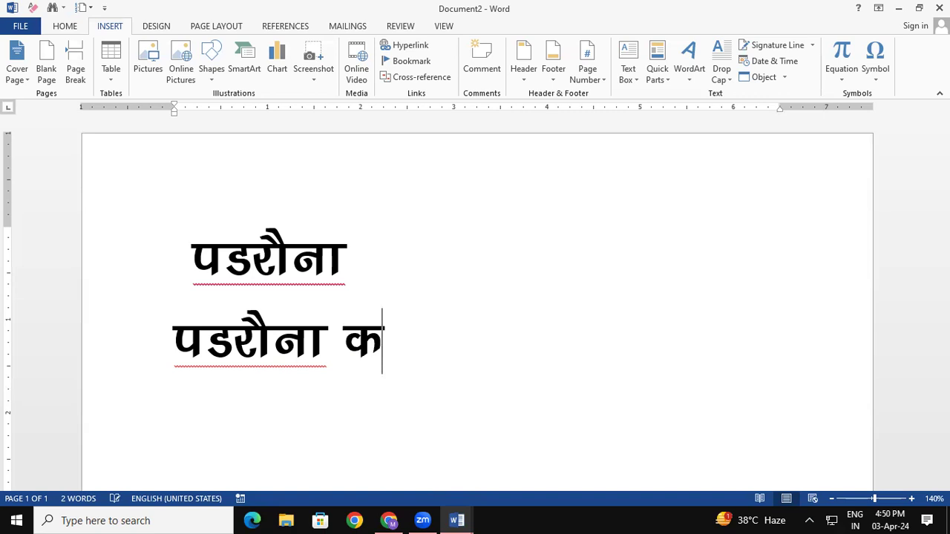
text(ुश)
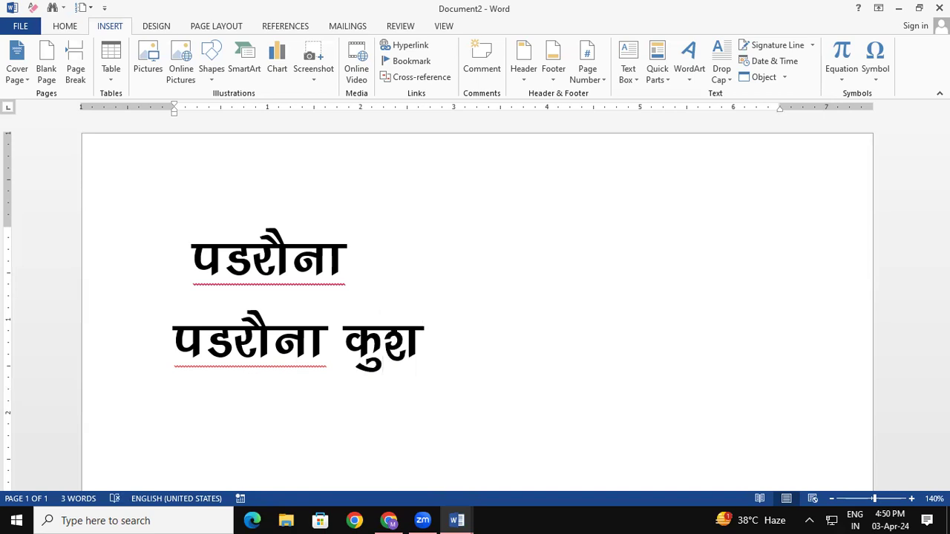
text(ी)
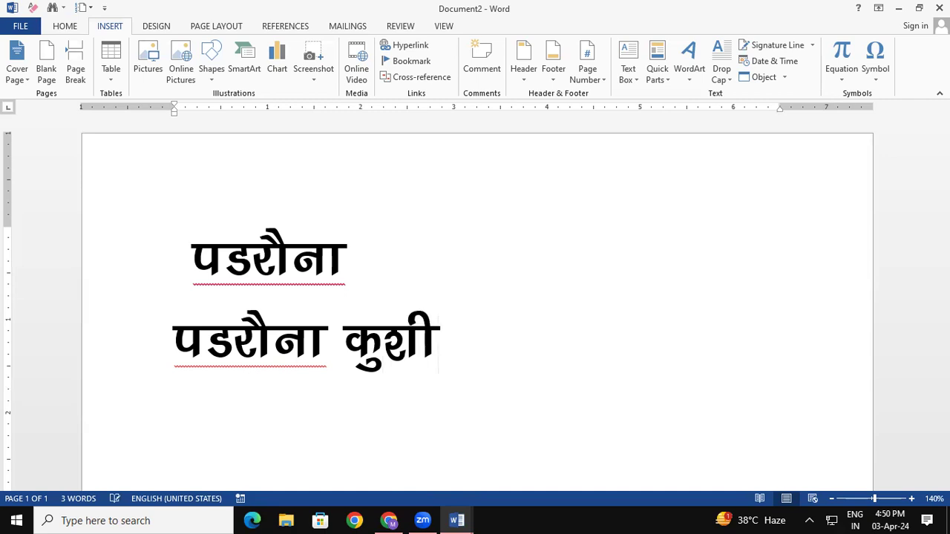
text(नगर)
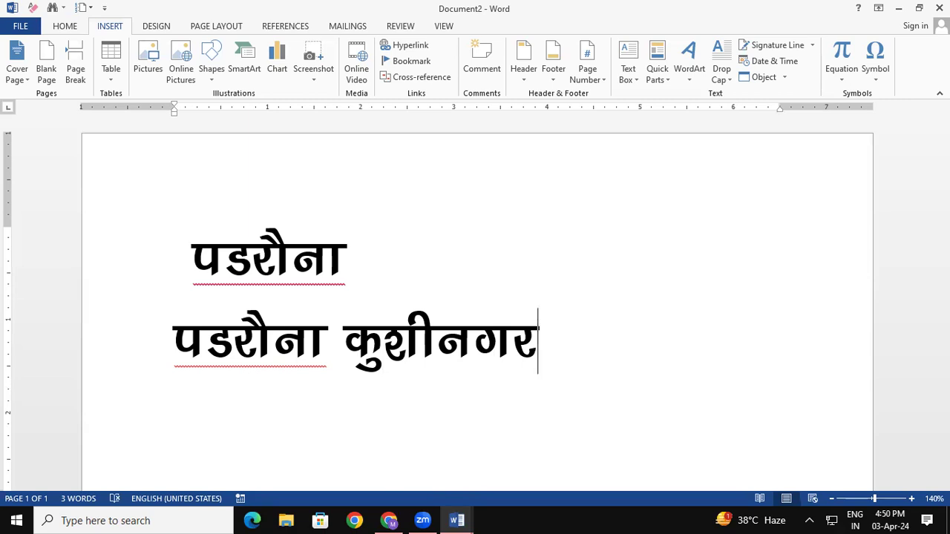
key(Return)
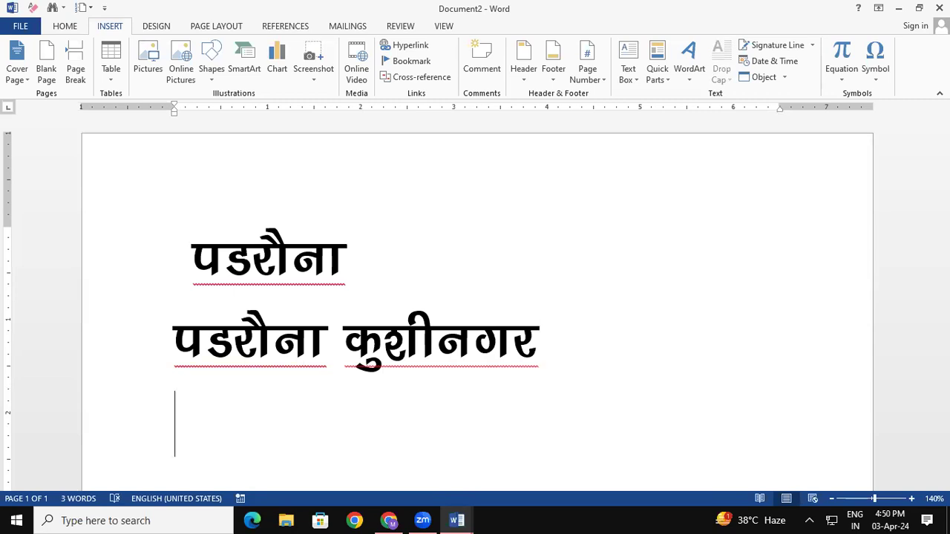